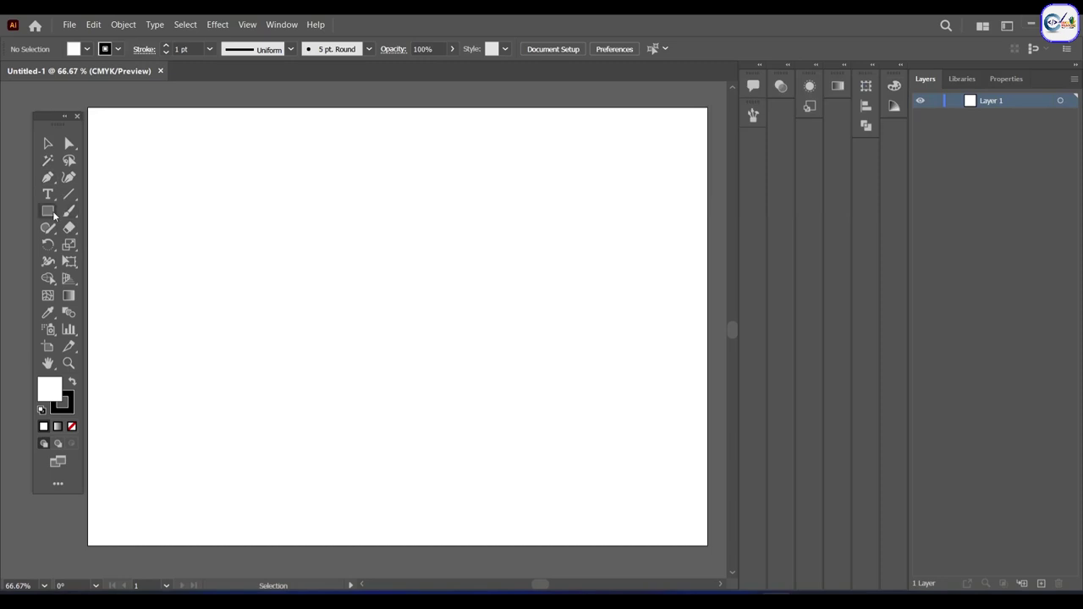
# Step: Draw a fill-less, stroke-less rectangle covering the whole artboard
pyautogui.press('m')
pyautogui.click(71, 425)
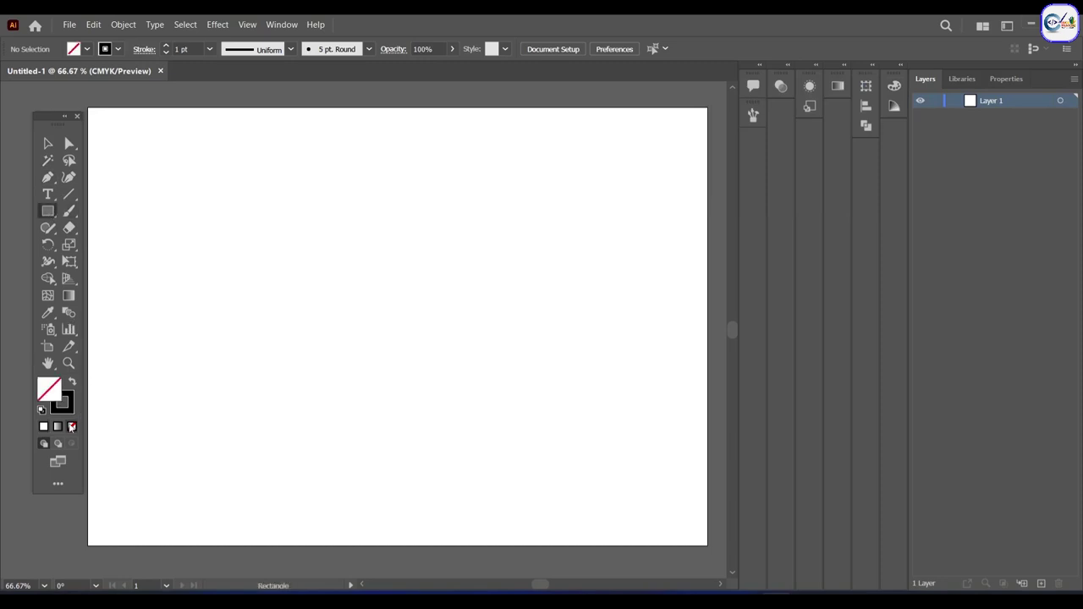
pyautogui.click(71, 425)
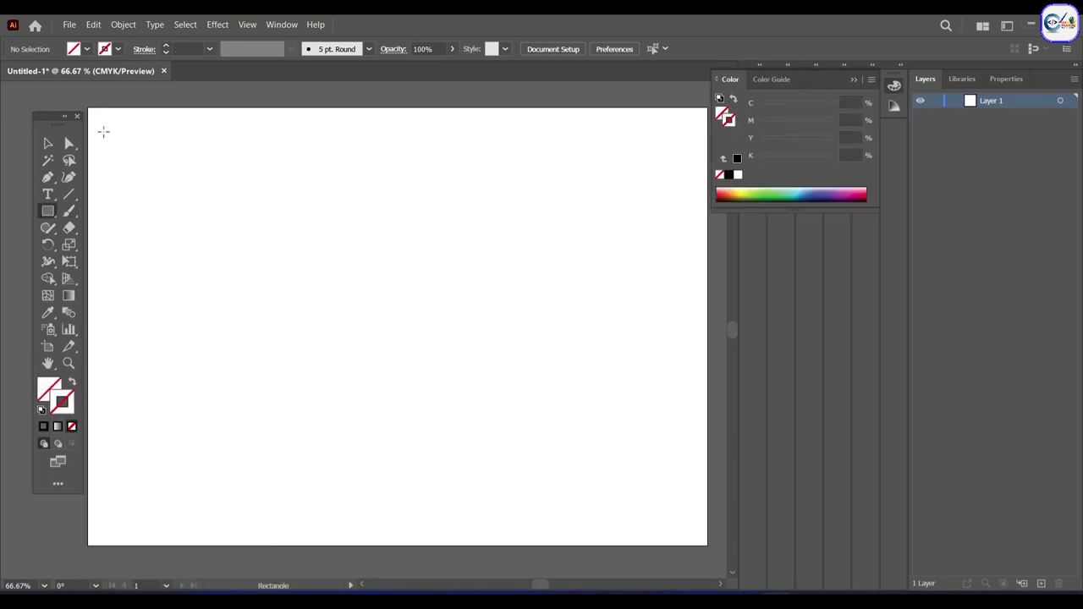
pyautogui.moveTo(88, 105); pyautogui.dragTo(700, 535)
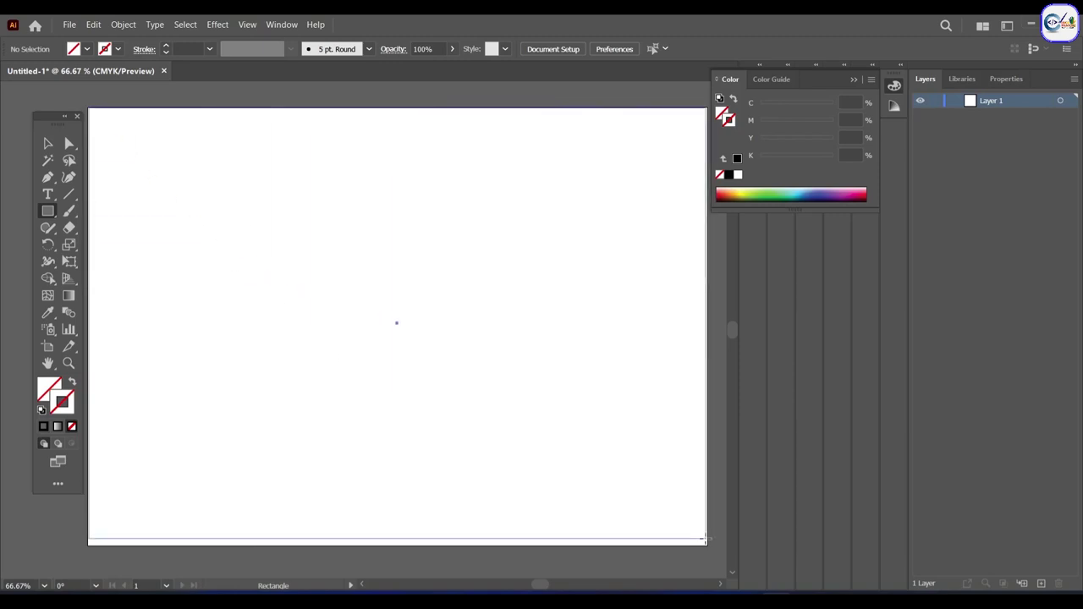
# Step: Fill the rectangle with a linear gradient running vertically down from the top
pyautogui.press('v')
pyautogui.click(74, 426)
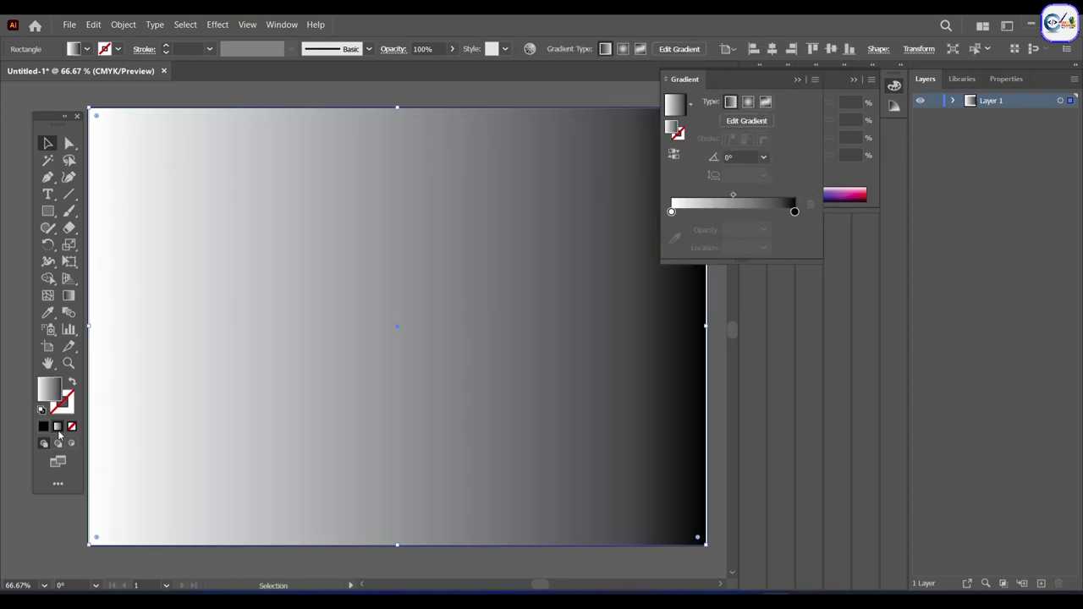
pyautogui.click(58, 426)
pyautogui.press('g')
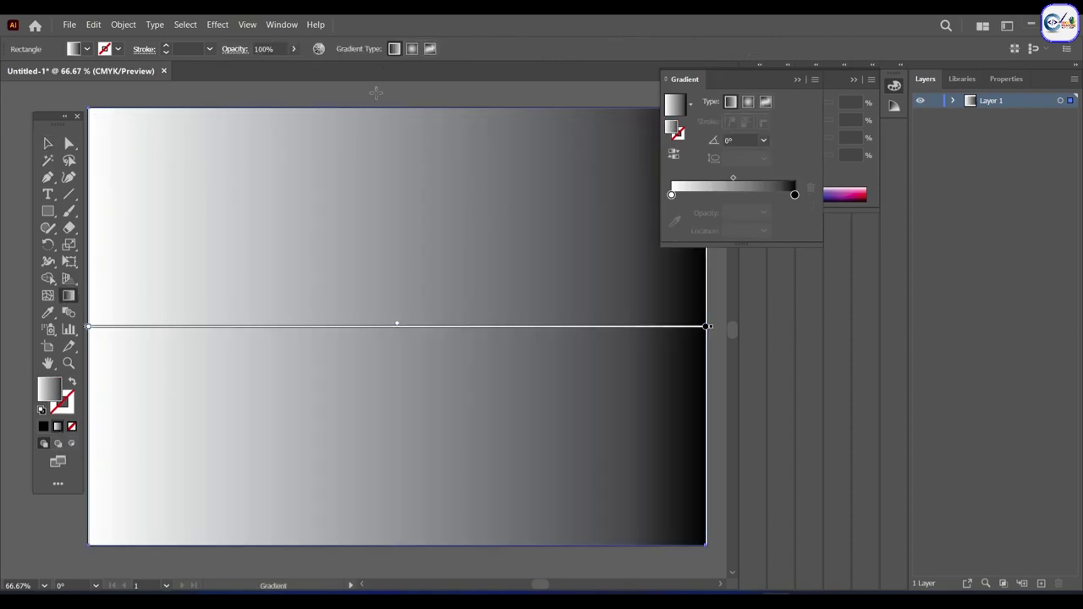
pyautogui.moveTo(399, 91); pyautogui.dragTo(396, 427)
# Step: Reverse the gradient, run it top to lower middle, and set magenta top and orange-red middle stops
pyautogui.click(674, 153)
pyautogui.moveTo(398, 82)
pyautogui.mouseDown()
pyautogui.moveTo(426, 487)
pyautogui.moveTo(396, 400)
pyautogui.mouseUp()
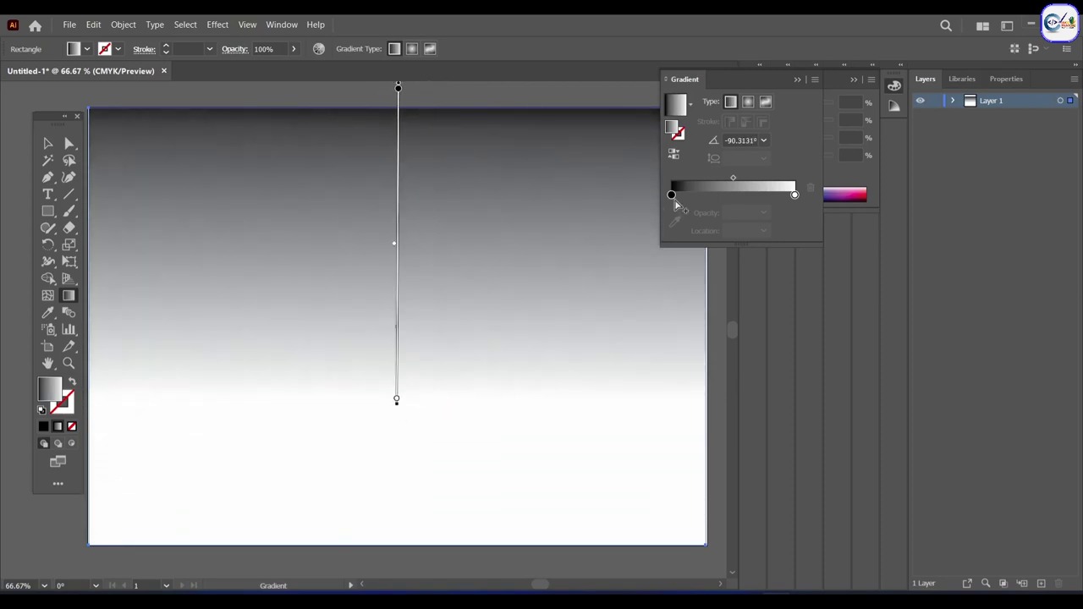
pyautogui.doubleClick(671, 194)
pyautogui.click(742, 250)
pyautogui.click(710, 195)
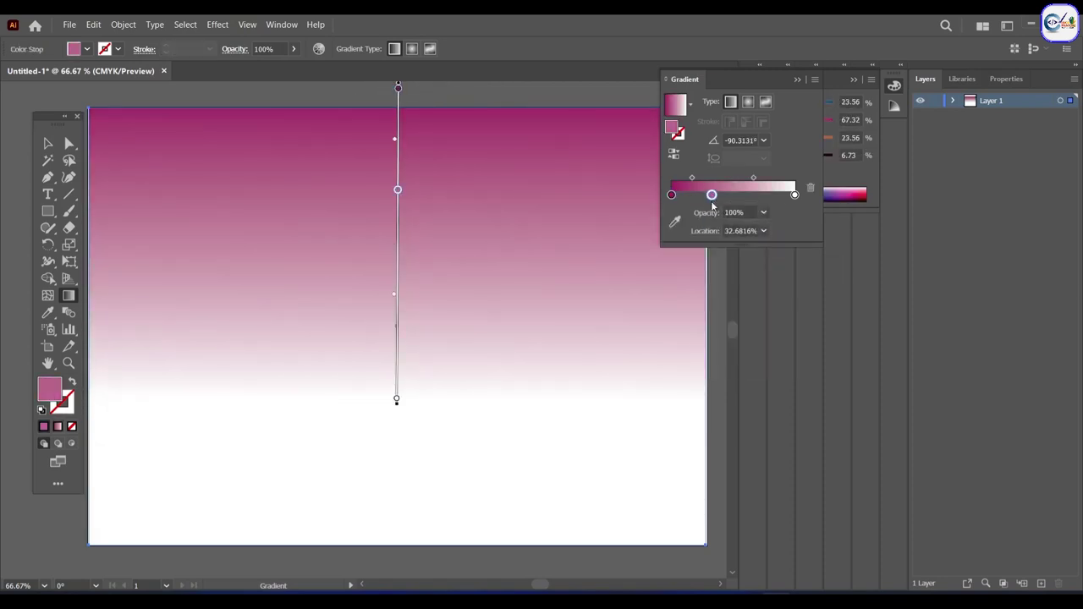
pyautogui.doubleClick(712, 195)
pyautogui.click(732, 241)
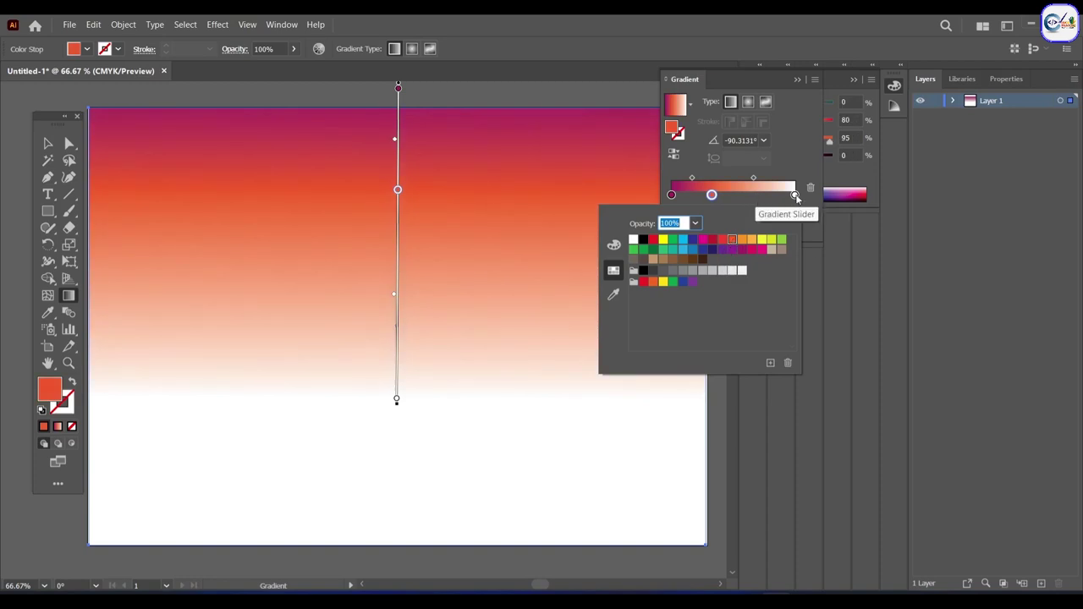
# Step: Make the gradient's bottom stop yellow
pyautogui.doubleClick(795, 195)
pyautogui.click(761, 241)
pyautogui.click(761, 240)
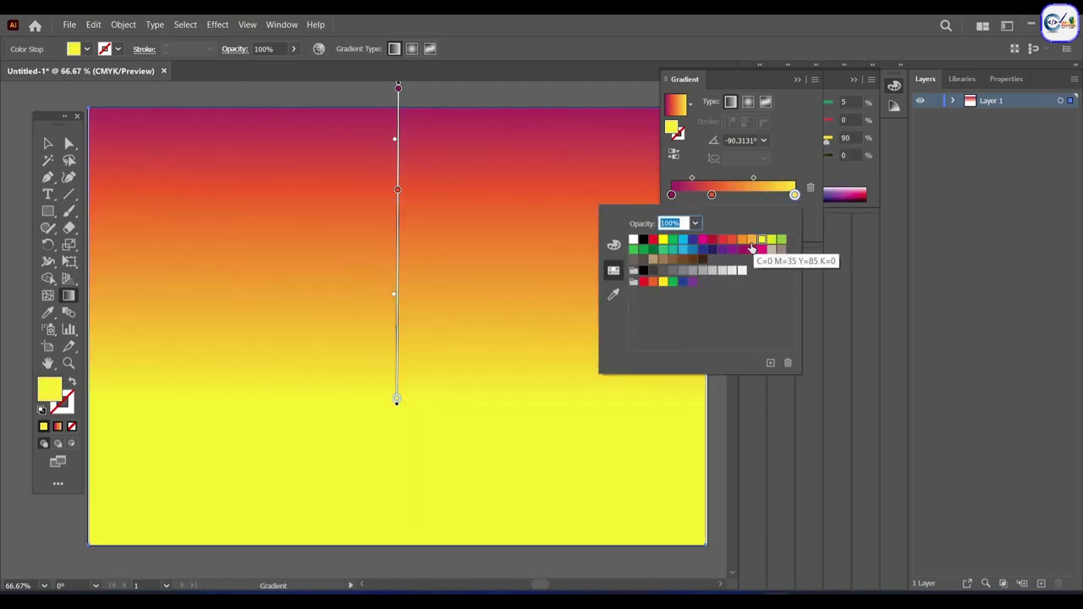
pyautogui.click(771, 173)
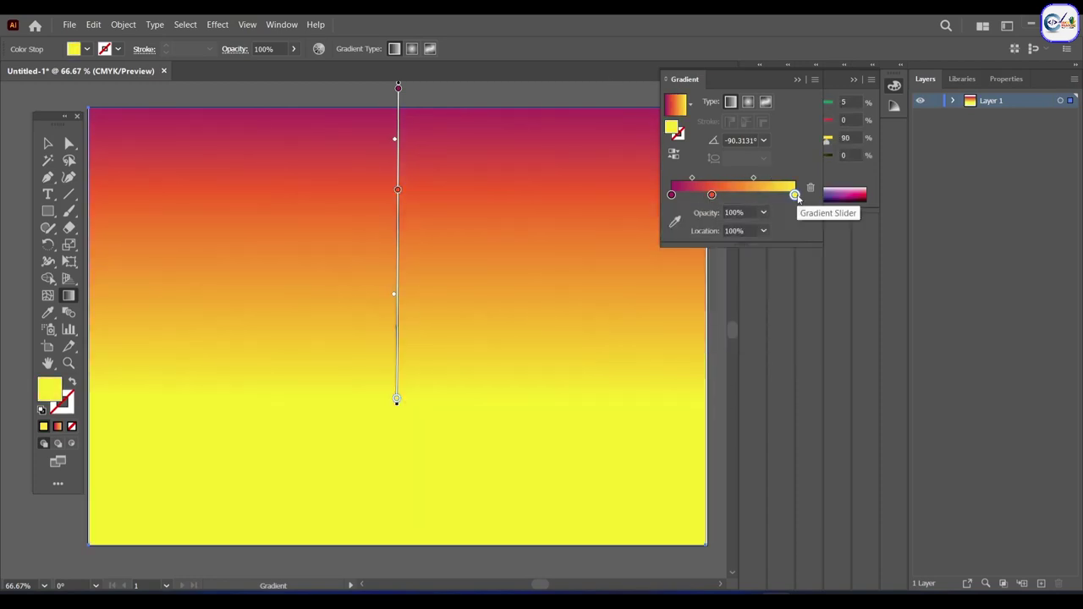
# Step: Shift the middle stop and blend points, lower one to about 61%, then add a new layer
pyautogui.moveTo(712, 195)
pyautogui.mouseDown()
pyautogui.moveTo(689, 179)
pyautogui.moveTo(738, 195)
pyautogui.moveTo(708, 181)
pyautogui.moveTo(773, 180)
pyautogui.mouseUp()
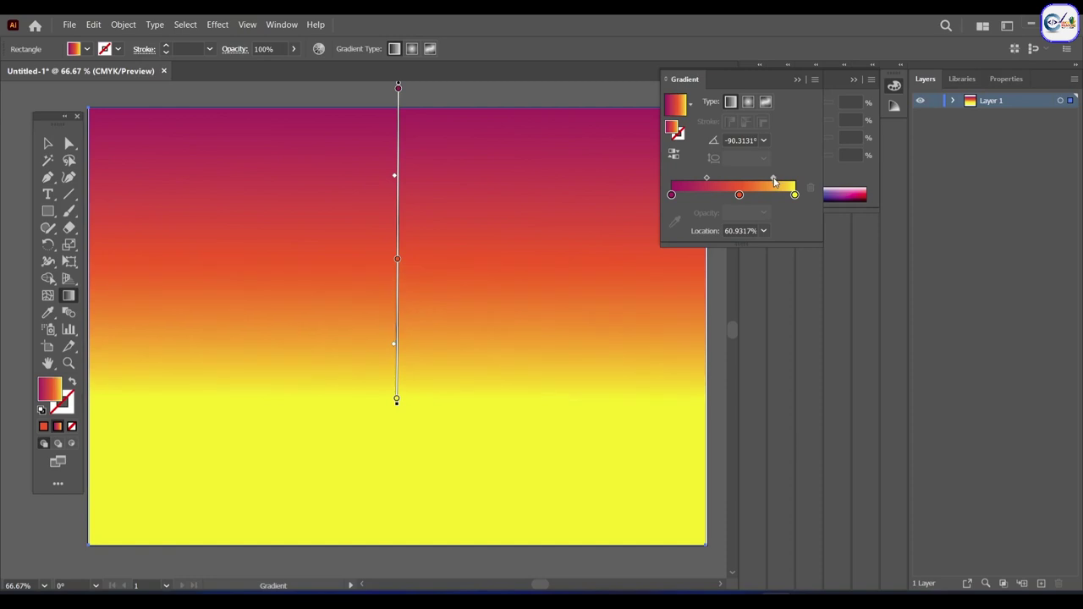
pyautogui.click(47, 143)
pyautogui.click(230, 95)
pyautogui.hotkey('ctrl', 'l')
# Step: Draw a lower-half sea rectangle, reverse its gradient and move the middle stop to 51%
pyautogui.press('m')
pyautogui.moveTo(88, 323); pyautogui.dragTo(703, 545)
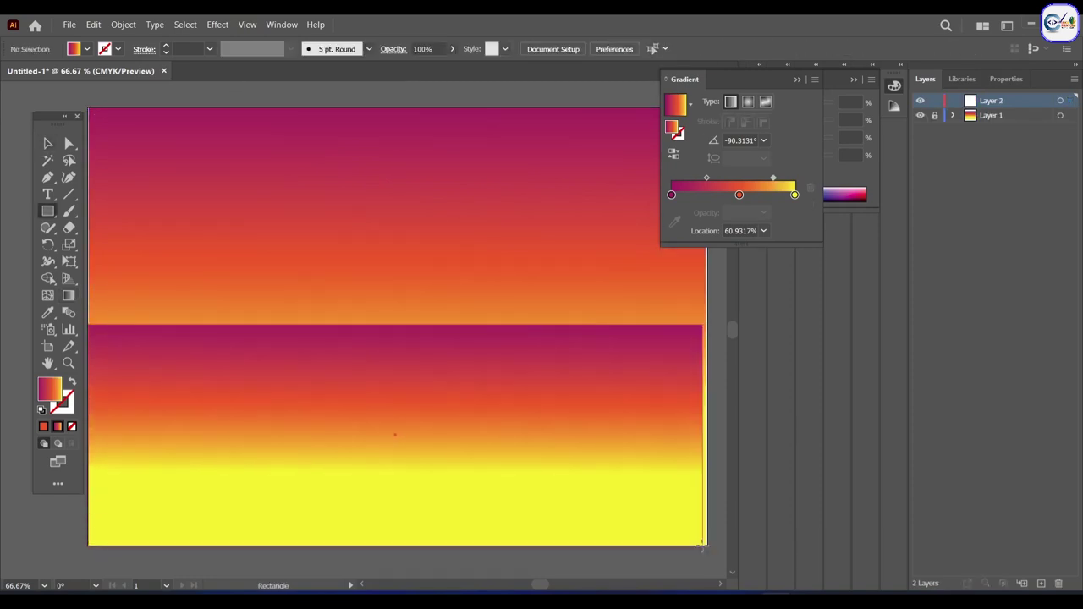
pyautogui.moveTo(703, 545); pyautogui.dragTo(707, 547)
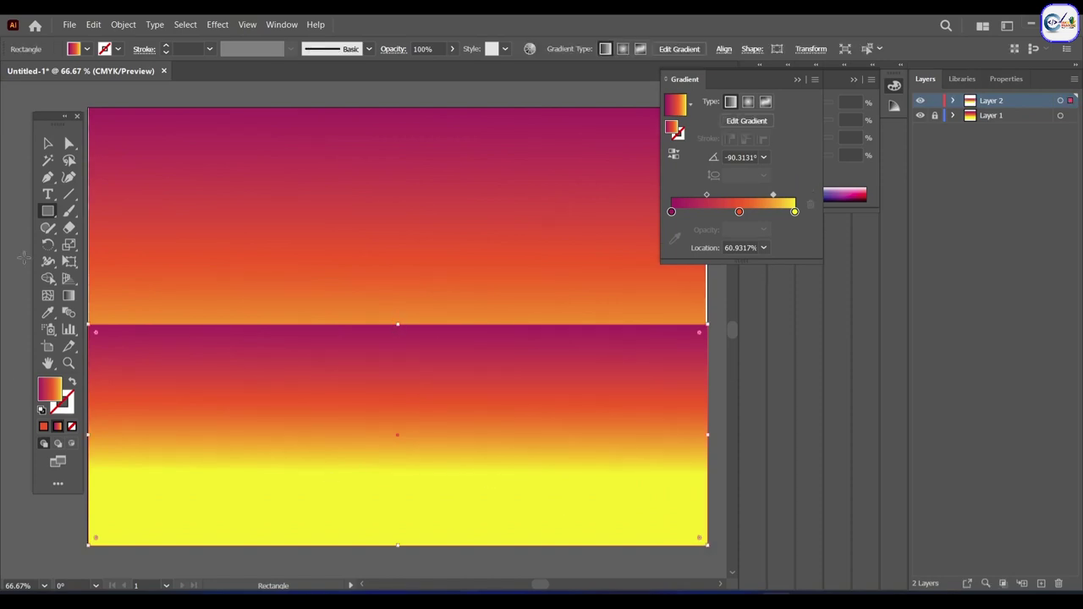
pyautogui.click(673, 153)
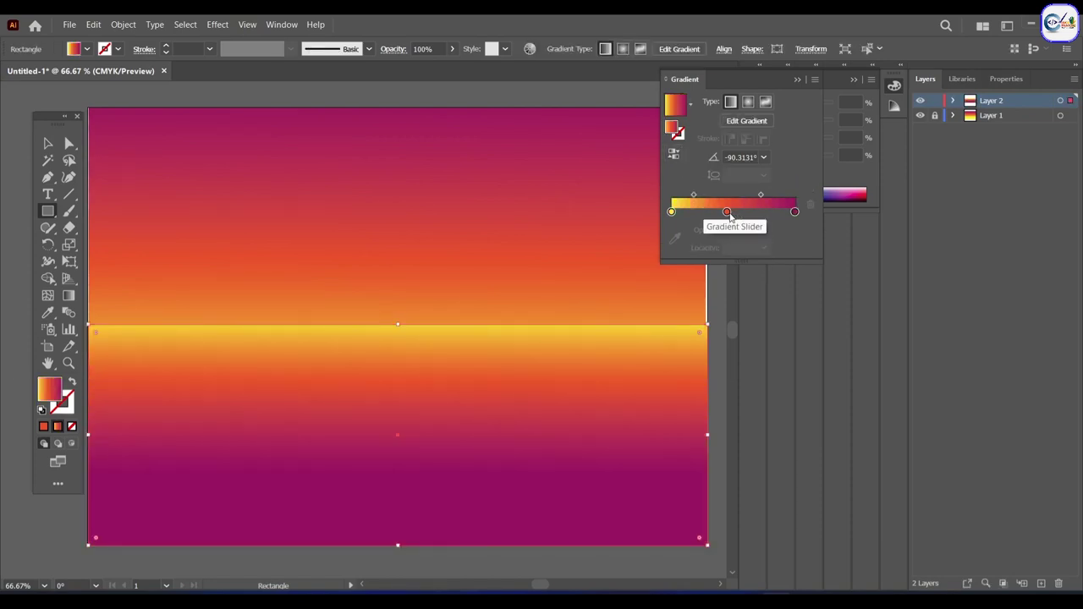
pyautogui.moveTo(727, 212); pyautogui.dragTo(734, 212)
pyautogui.press('v')
pyautogui.click(620, 273)
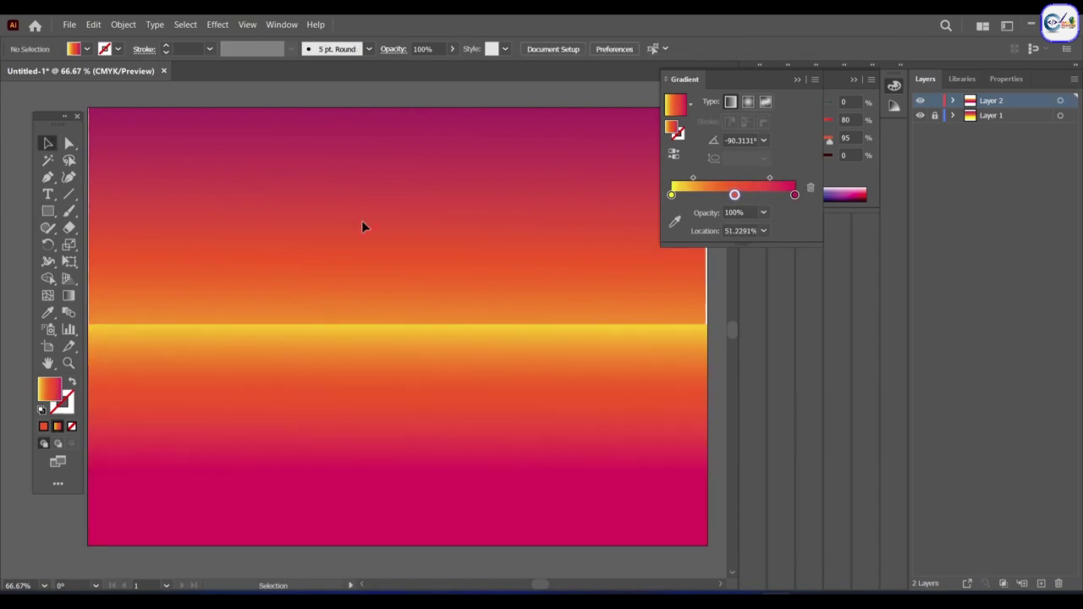
# Step: Lock the sea layer, add a new layer, and draw a circle above the horizon
pyautogui.click(934, 101)
pyautogui.click(1040, 583)
pyautogui.moveTo(47, 210); pyautogui.dragTo(110, 245)
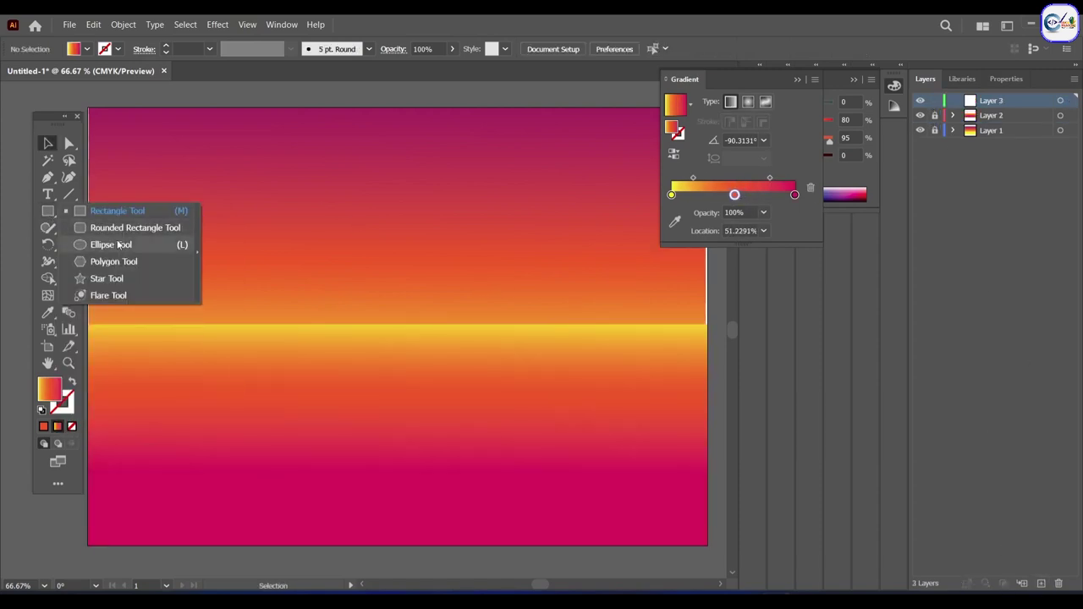
pyautogui.moveTo(346, 171); pyautogui.dragTo(513, 333)
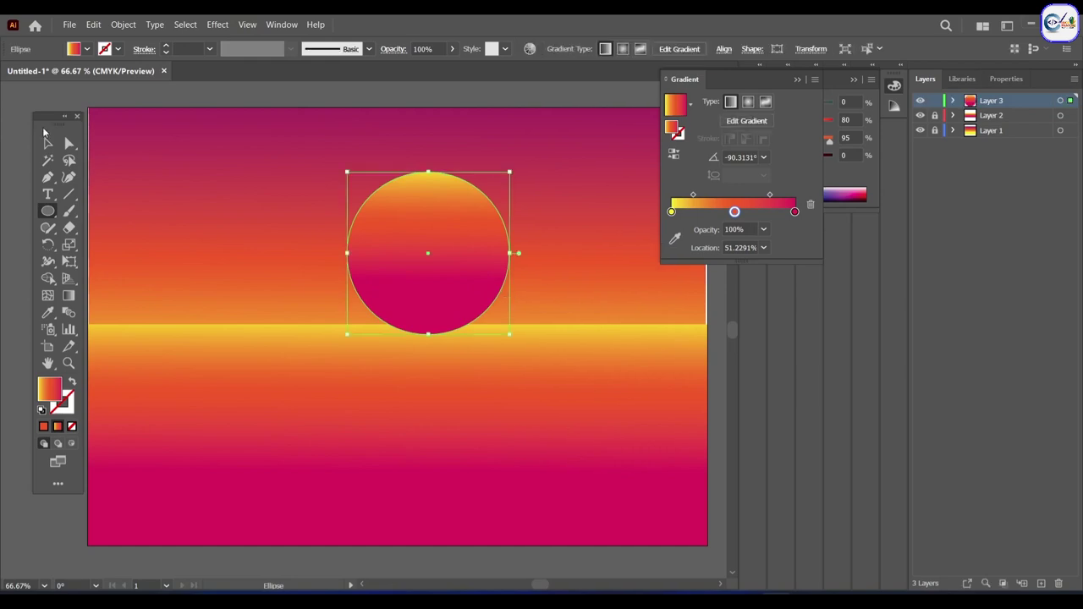
pyautogui.press('v')
pyautogui.moveTo(379, 277)
pyautogui.mouseDown()
pyautogui.moveTo(361, 284)
pyautogui.moveTo(351, 249)
pyautogui.mouseUp()
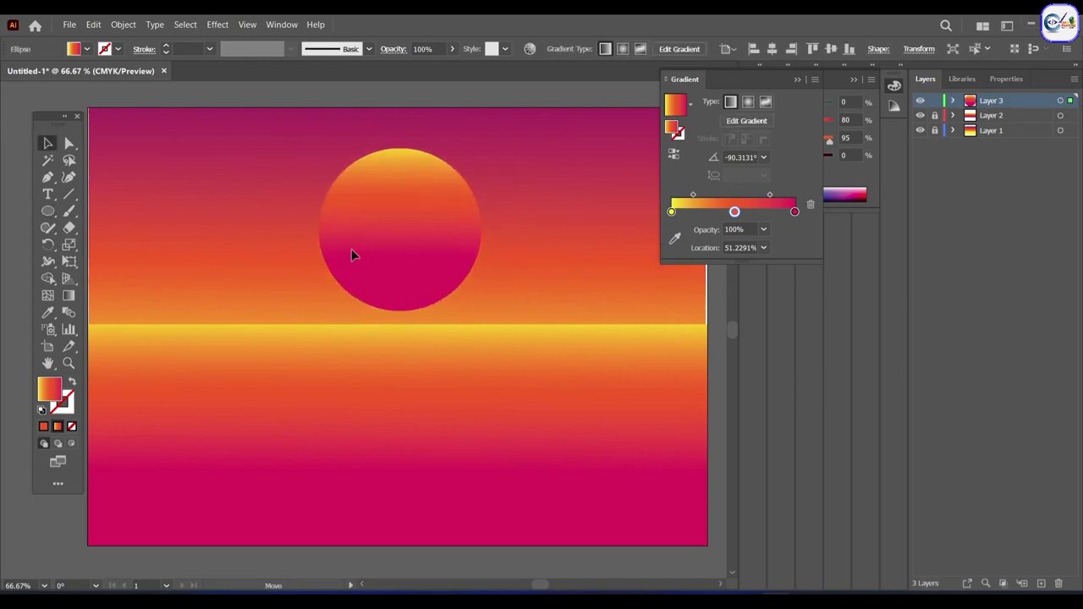
# Step: Give the circle a yellow-to-orange radial gradient blending near 80%, copy it, and add a layer
pyautogui.click(748, 102)
pyautogui.moveTo(733, 212); pyautogui.dragTo(734, 245)
pyautogui.doubleClick(794, 211)
pyautogui.click(743, 257)
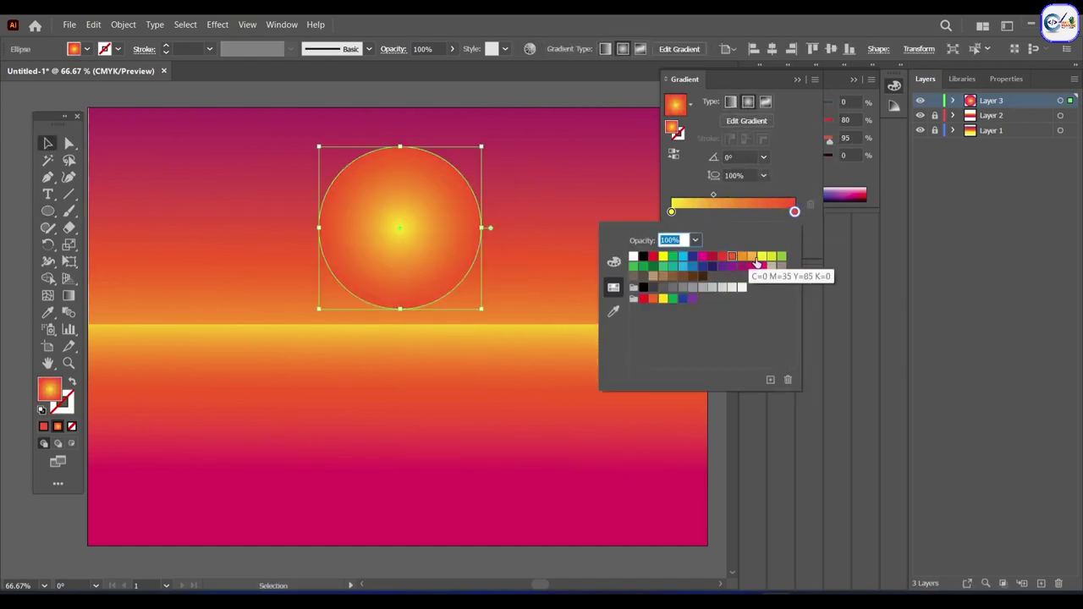
pyautogui.moveTo(713, 196); pyautogui.dragTo(770, 196)
pyautogui.click(251, 268)
pyautogui.click(341, 208)
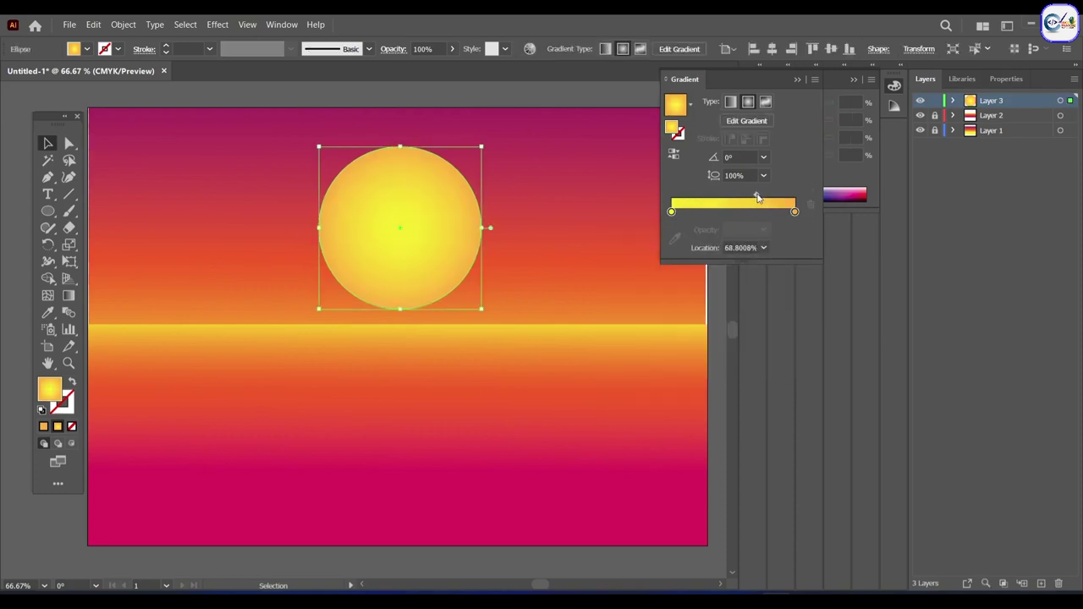
pyautogui.hotkey('ctrl', 'shift', 'a')
pyautogui.click(1042, 584)
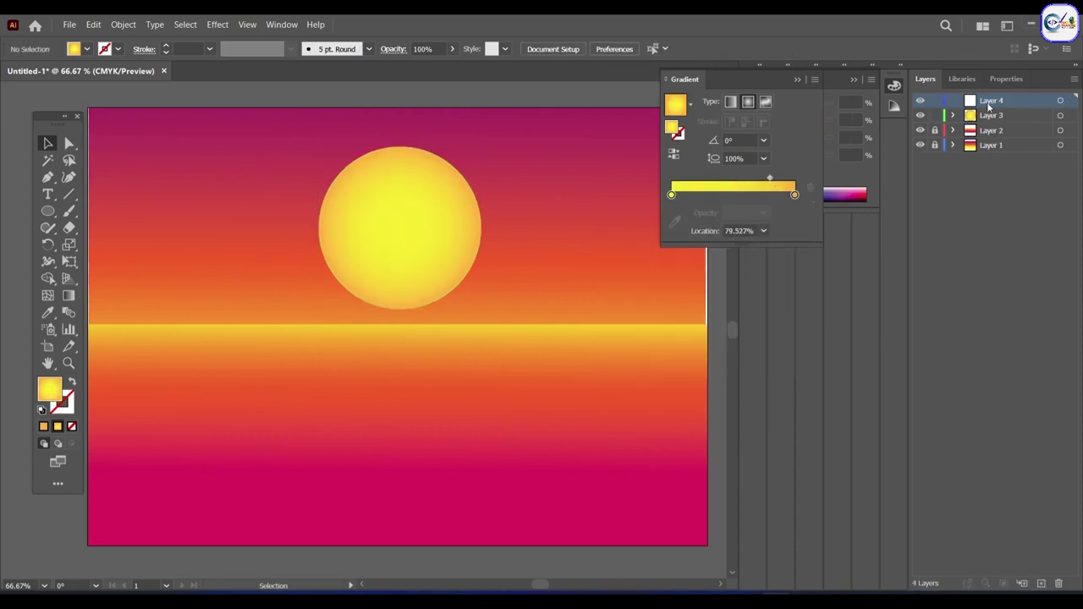
# Step: Paste a sun copy behind the original on a lower layer with a more orange gradient
pyautogui.hotkey('ctrl', 'v')
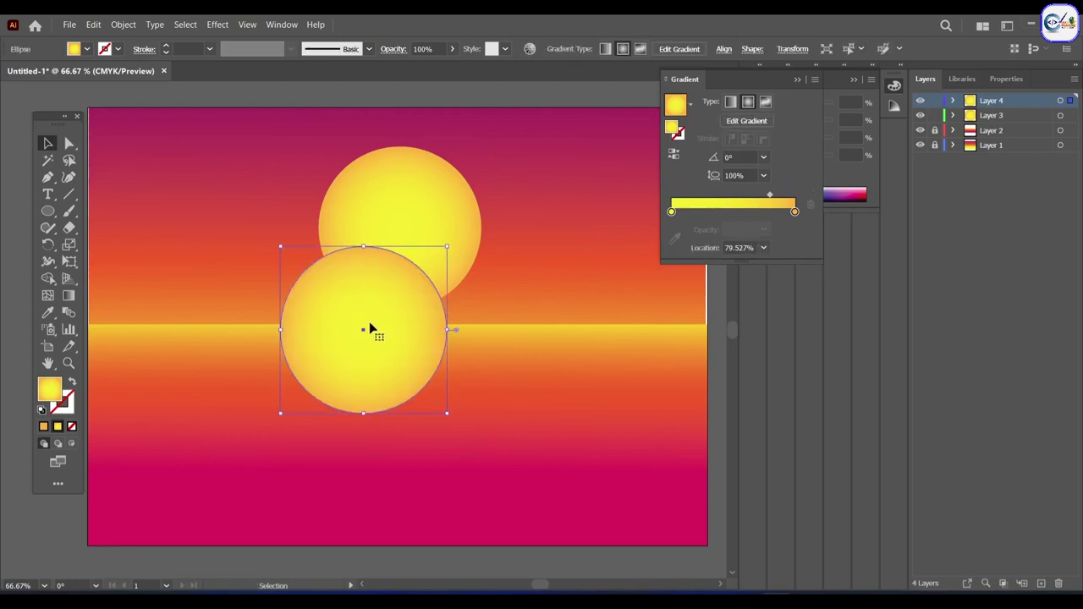
pyautogui.moveTo(369, 328); pyautogui.dragTo(447, 205)
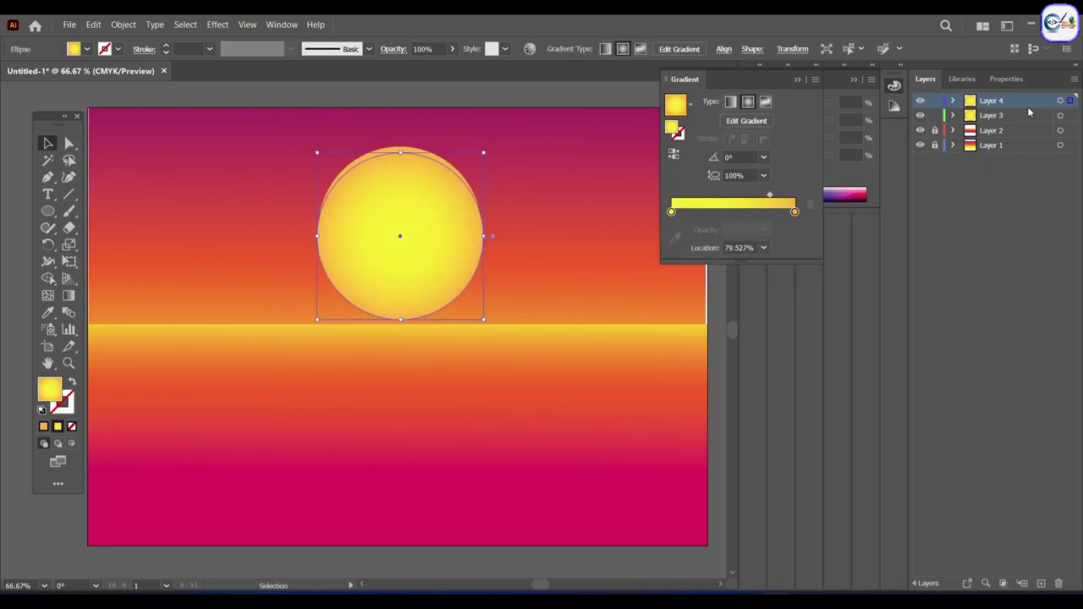
pyautogui.moveTo(991, 100); pyautogui.dragTo(991, 122)
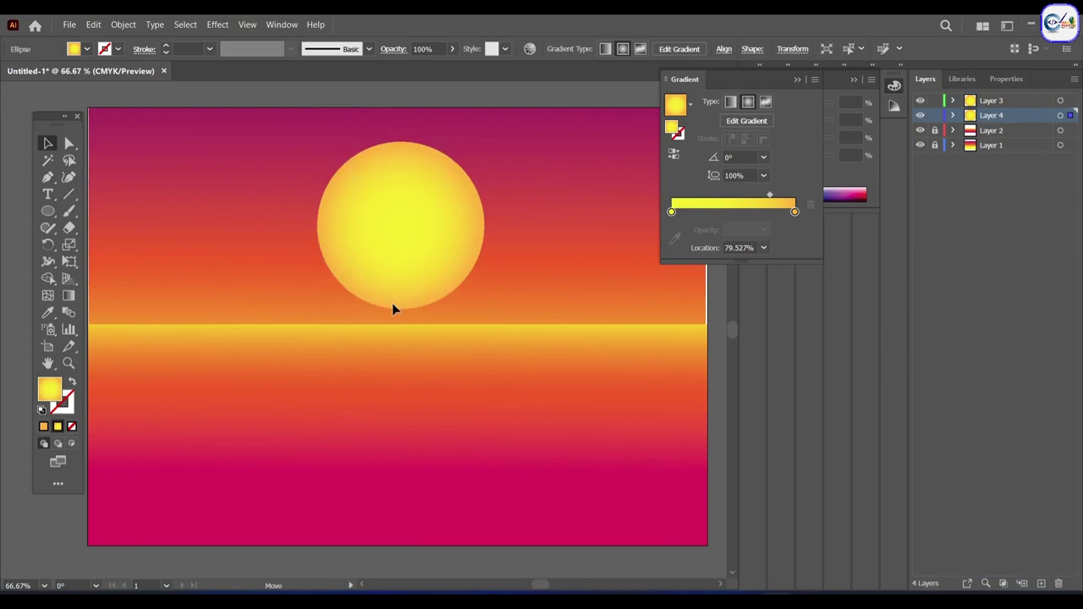
pyautogui.moveTo(392, 303); pyautogui.dragTo(472, 304)
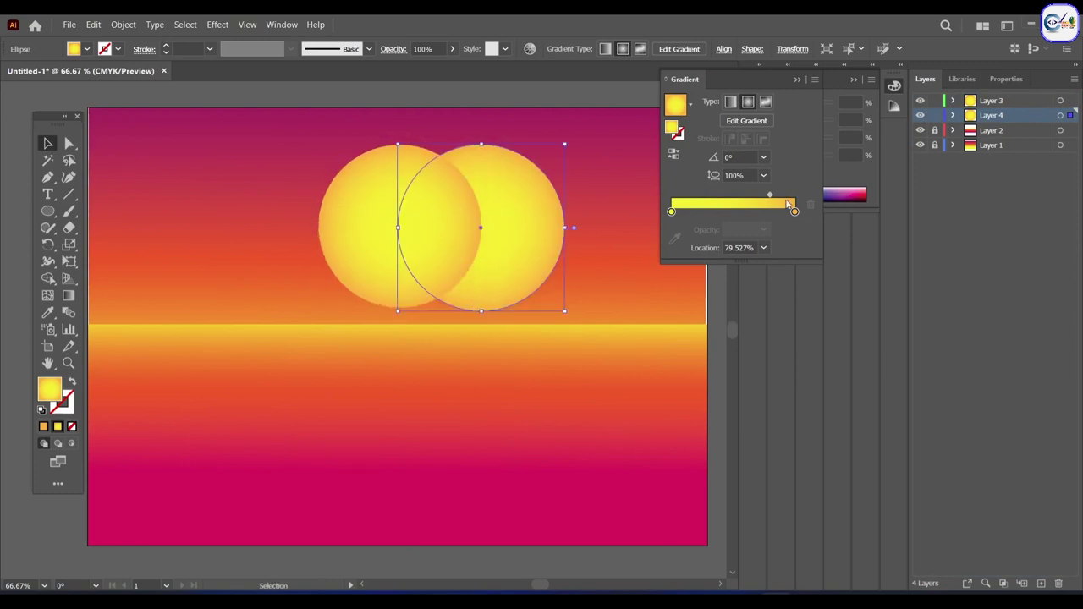
pyautogui.moveTo(770, 197); pyautogui.dragTo(715, 203)
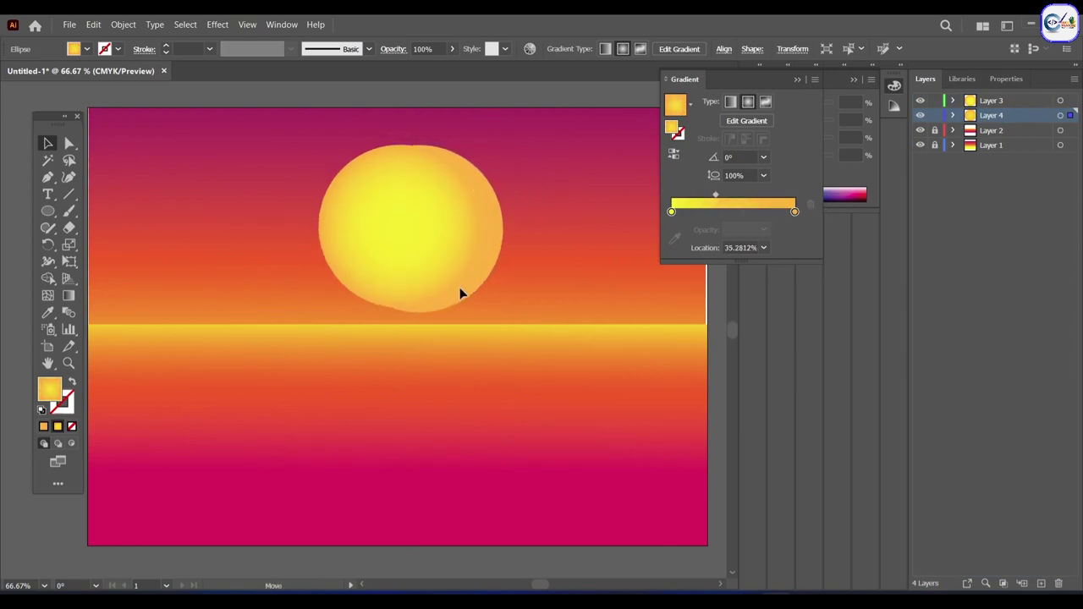
pyautogui.moveTo(523, 292); pyautogui.dragTo(441, 284)
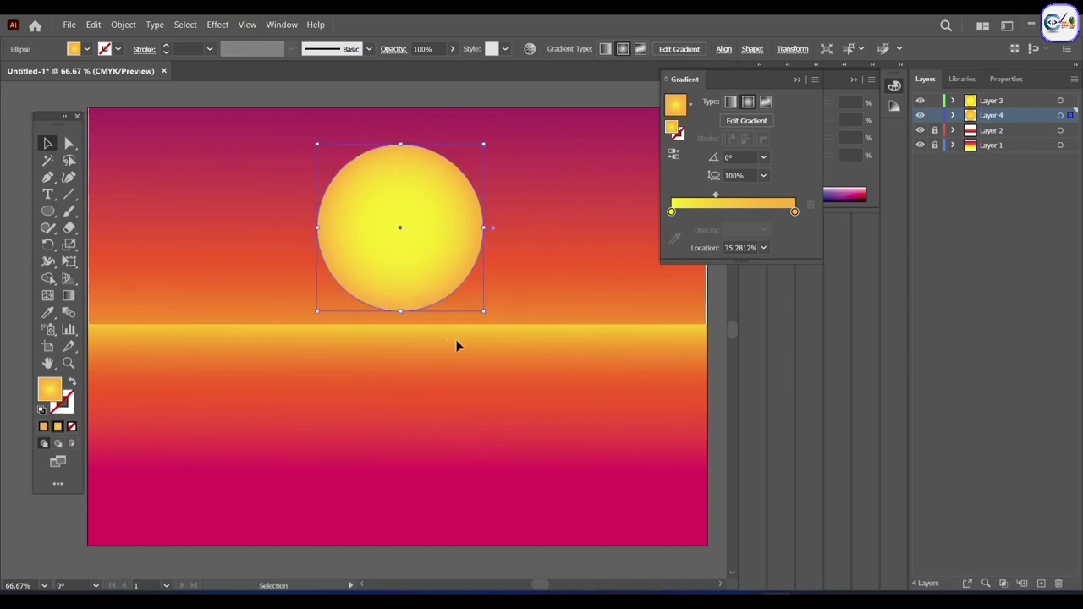
# Step: Apply a Gaussian Blur of about 8 pixels to the sun copy for a soft glow
pyautogui.click(222, 24)
pyautogui.moveTo(254, 297)
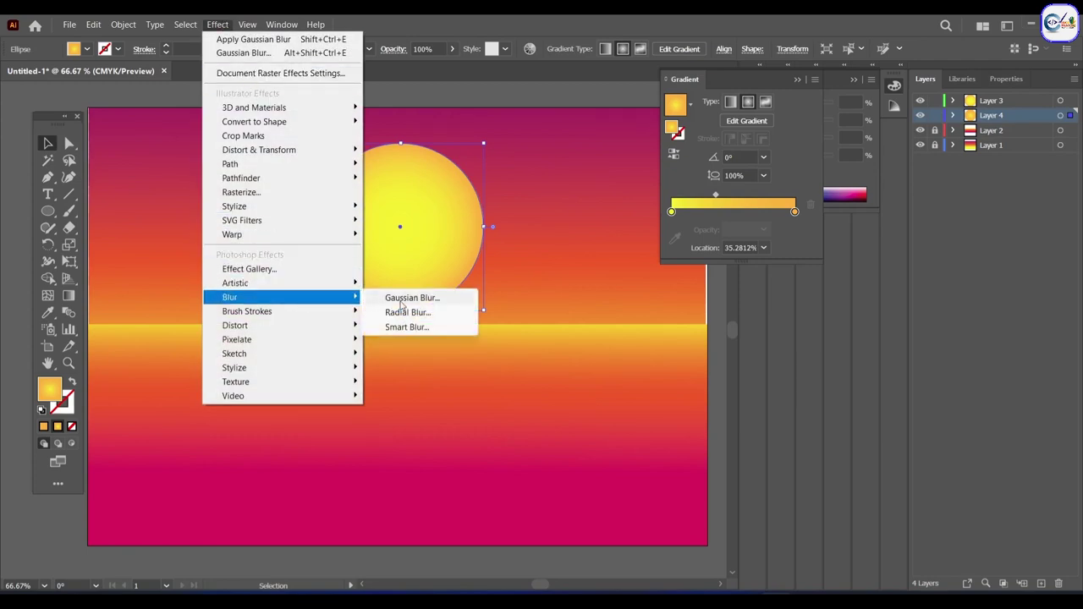
pyautogui.click(412, 298)
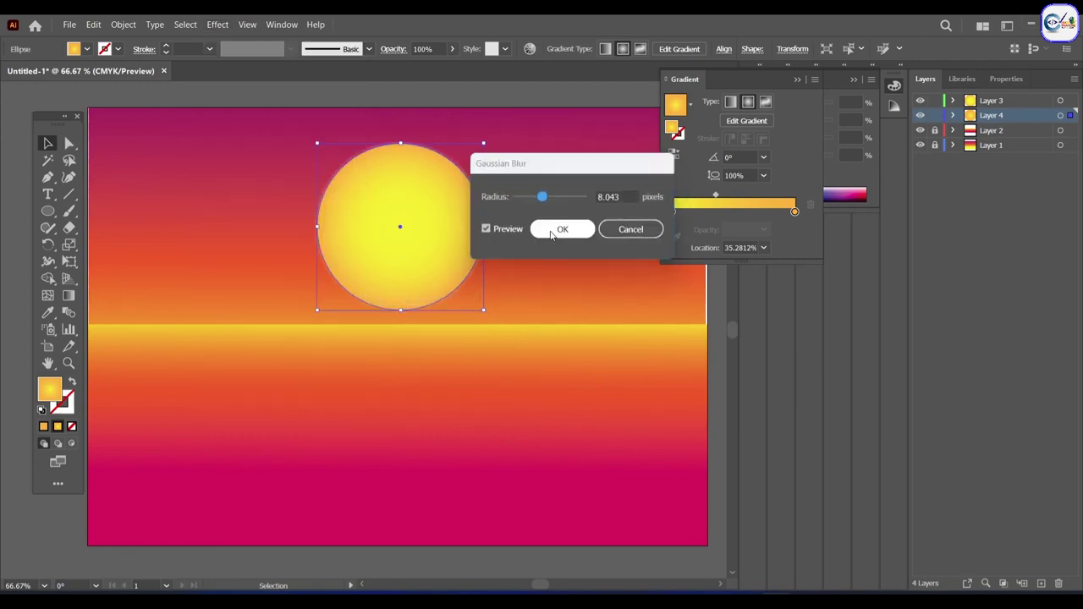
pyautogui.press('Return')
pyautogui.click(401, 258)
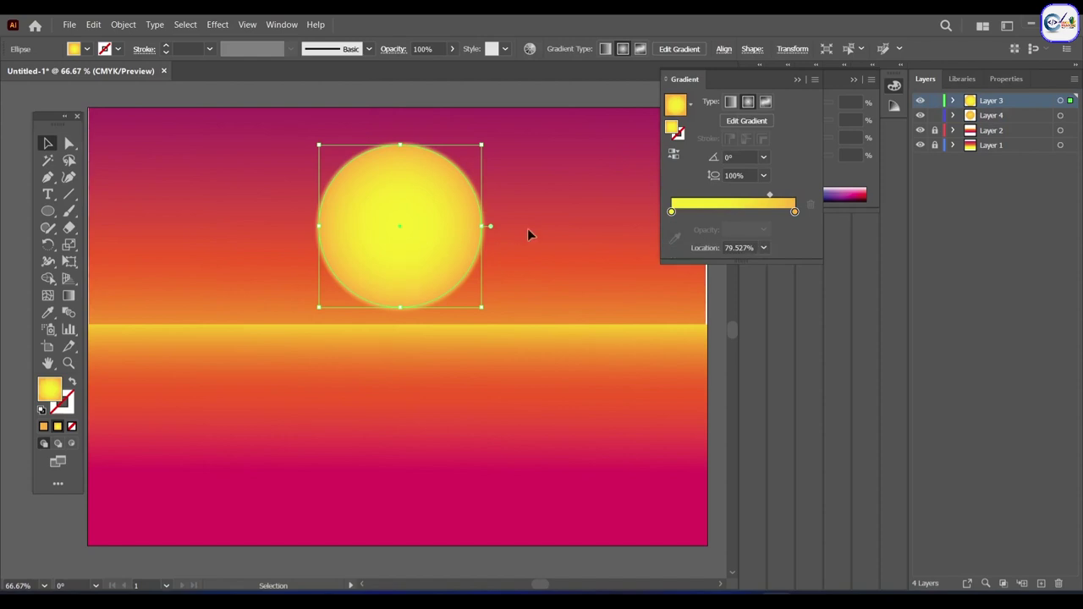
pyautogui.click(296, 136)
pyautogui.click(442, 248)
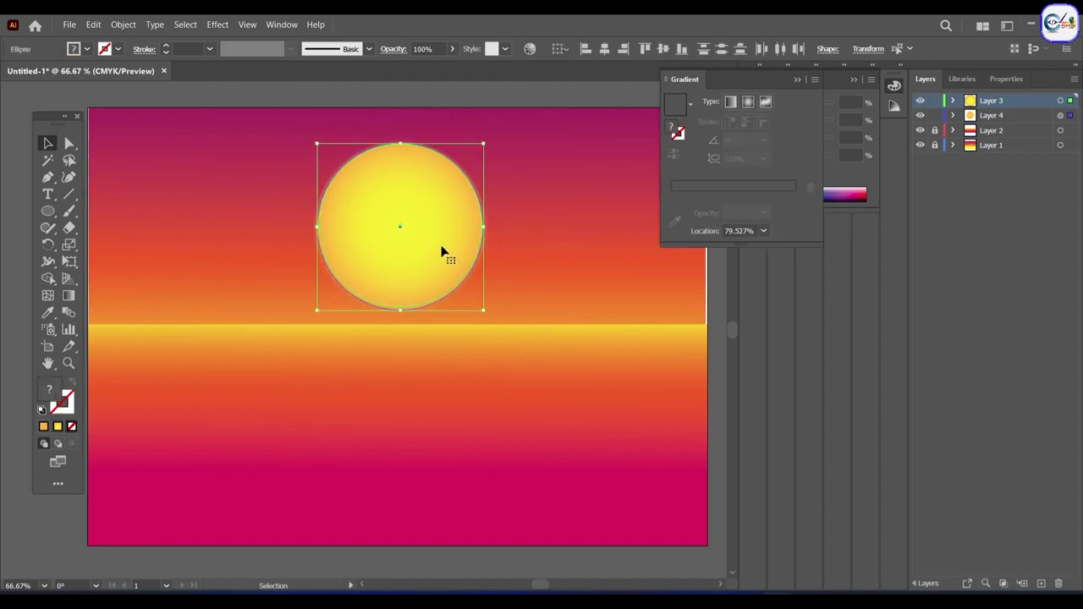
pyautogui.rightClick(442, 249)
pyautogui.press('Escape')
pyautogui.hotkey('ctrl', 'shift', 'a')
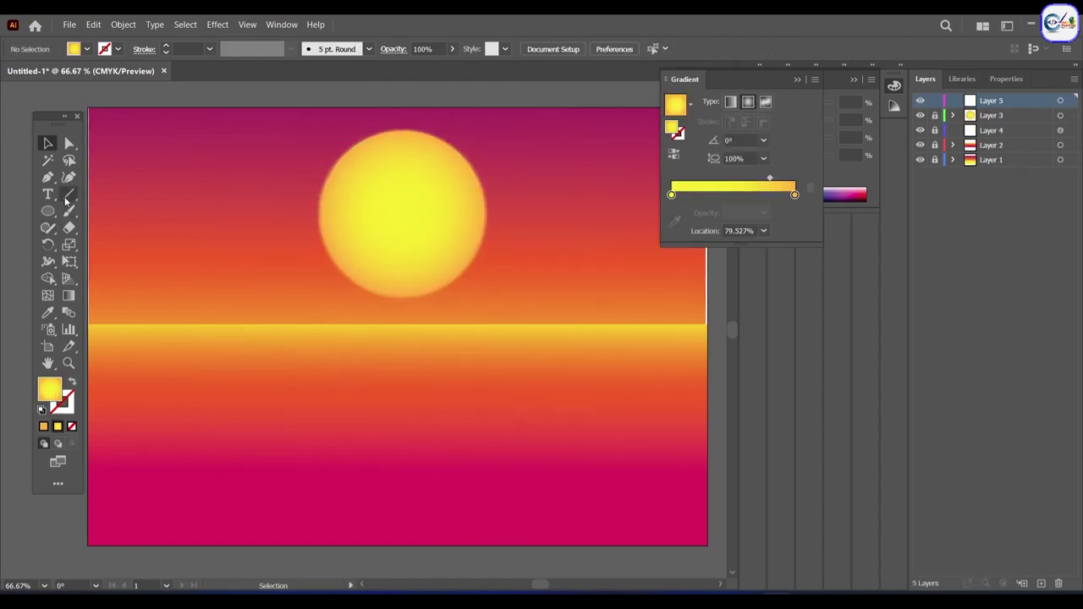
# Step: Set up straight lines with no fill and an orange-yellow stroke of about 6 pt
pyautogui.click(70, 193)
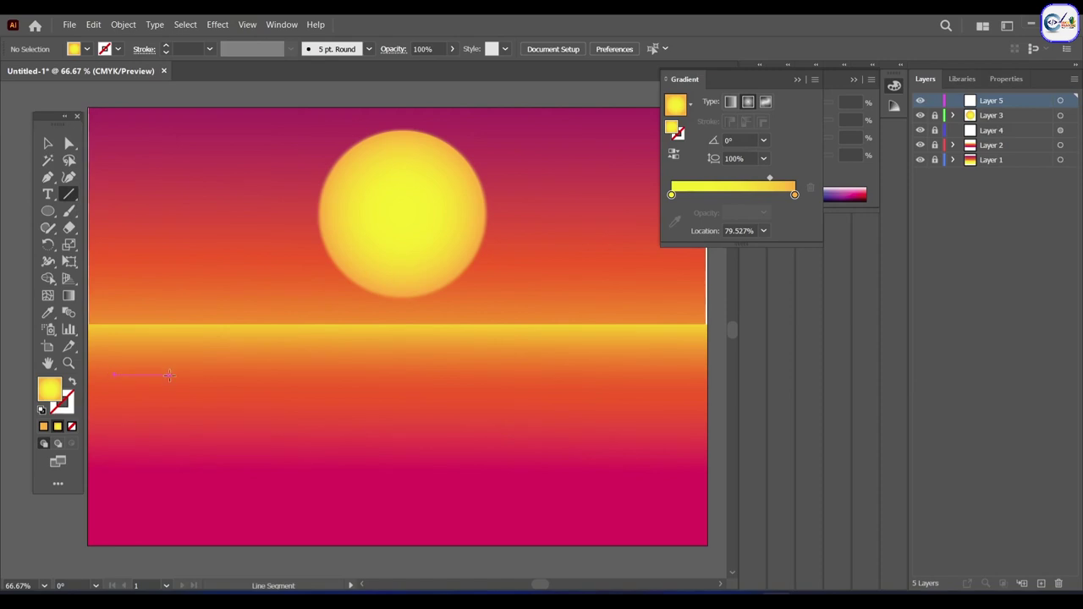
pyautogui.moveTo(169, 374); pyautogui.dragTo(191, 359)
pyautogui.hotkey('ctrl', 'z')
pyautogui.click(167, 45)
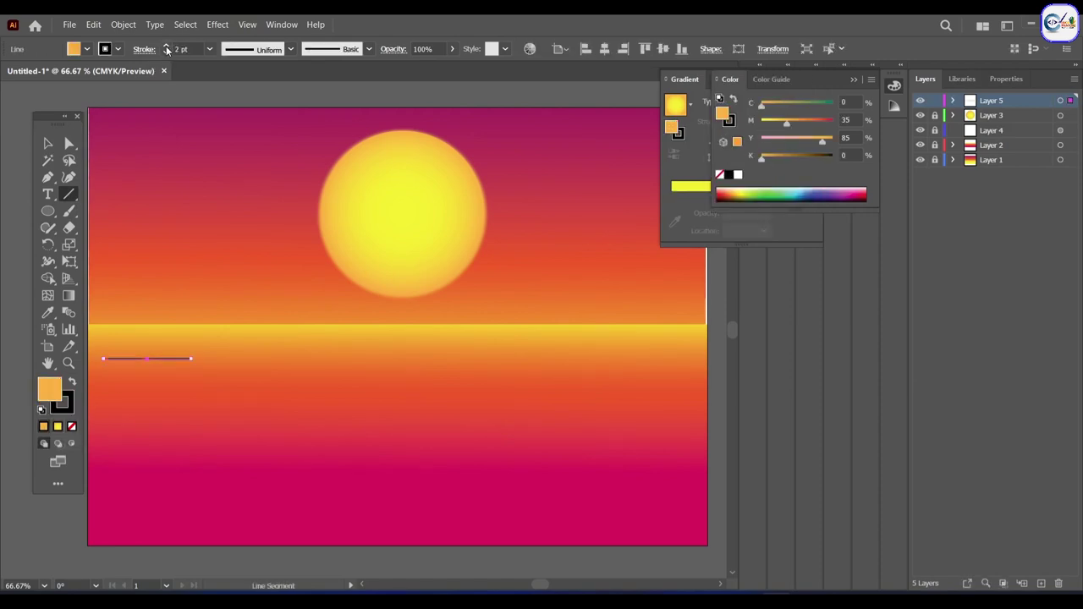
pyautogui.click(167, 46)
pyautogui.click(167, 46)
pyautogui.click(167, 45)
pyautogui.click(72, 382)
pyautogui.click(71, 427)
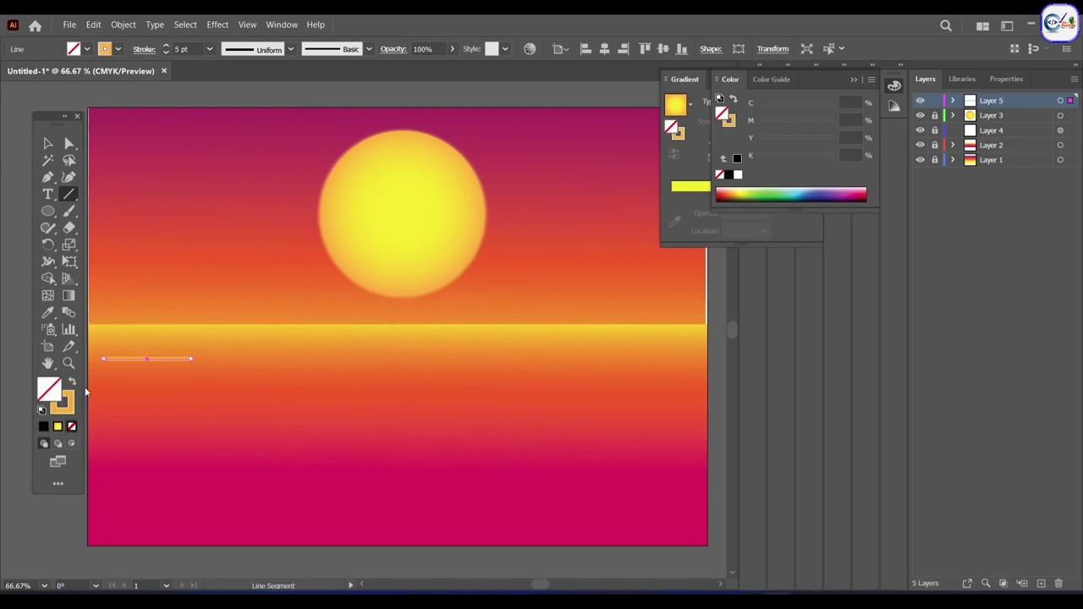
pyautogui.click(167, 46)
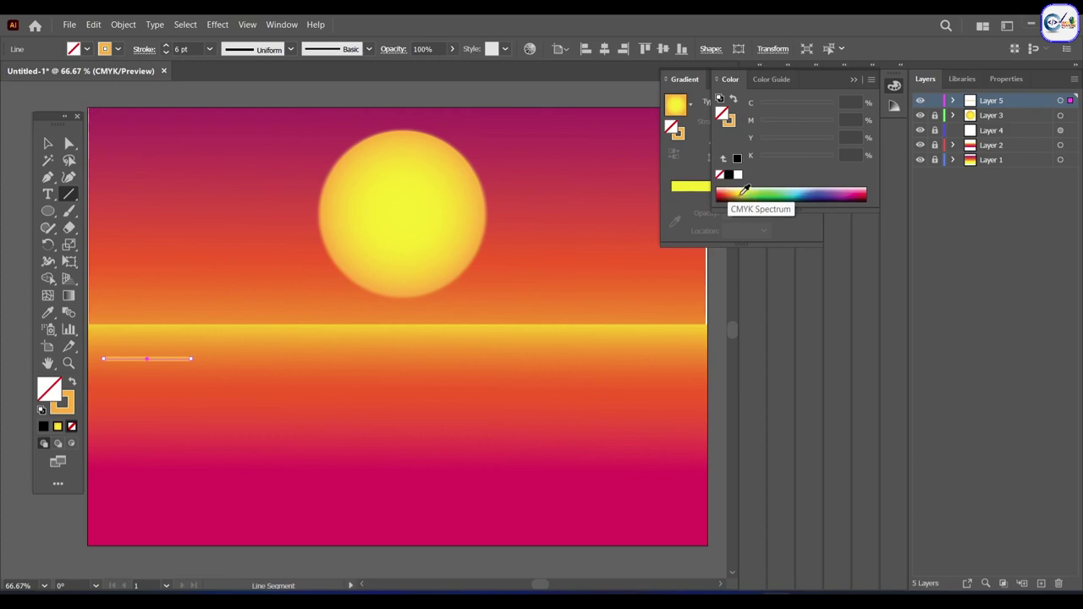
pyautogui.click(745, 189)
pyautogui.click(745, 190)
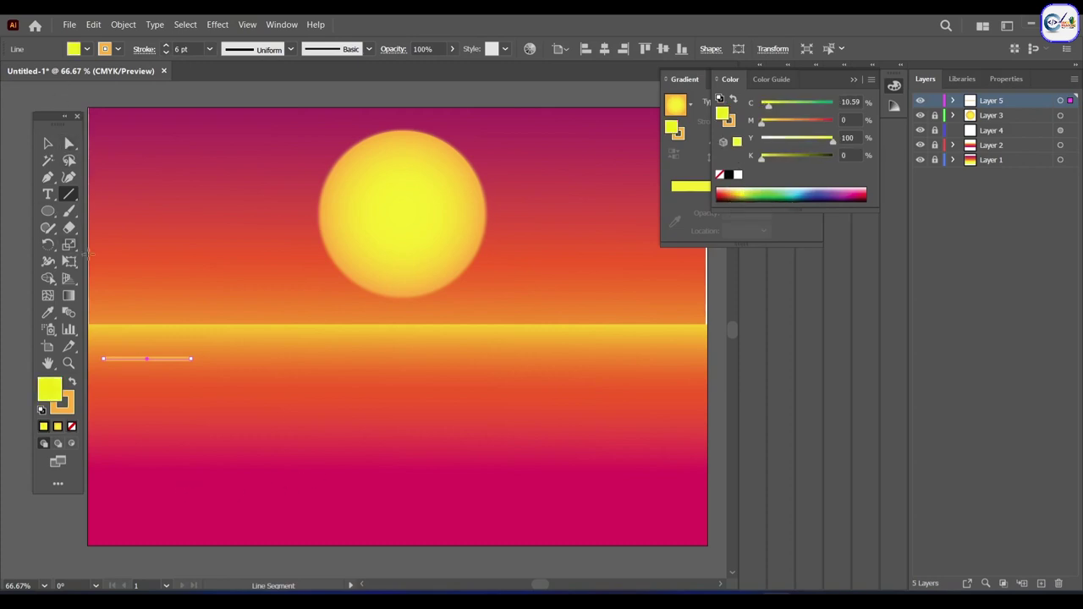
# Step: Draw nine short horizontal highlight lines across the upper sea
pyautogui.moveTo(138, 374); pyautogui.dragTo(218, 374)
pyautogui.moveTo(144, 403); pyautogui.dragTo(213, 402)
pyautogui.moveTo(111, 390); pyautogui.dragTo(138, 390)
pyautogui.moveTo(113, 429); pyautogui.dragTo(248, 419)
pyautogui.moveTo(234, 348)
pyautogui.mouseDown()
pyautogui.moveTo(304, 348)
pyautogui.moveTo(325, 367)
pyautogui.moveTo(447, 347)
pyautogui.mouseUp()
pyautogui.moveTo(525, 346); pyautogui.dragTo(588, 346)
pyautogui.moveTo(440, 379); pyautogui.dragTo(513, 380)
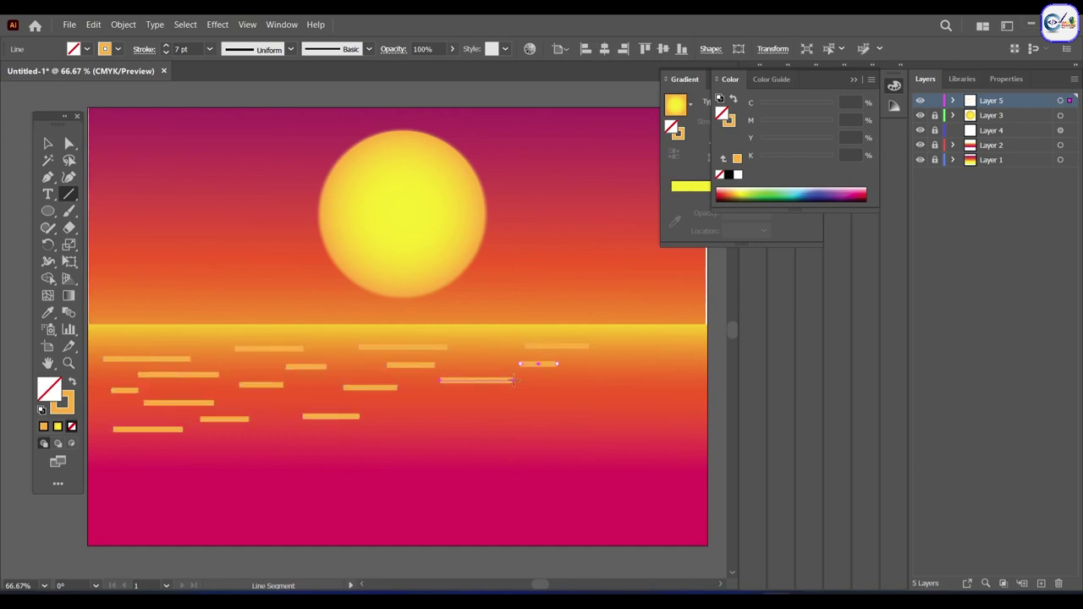
pyautogui.moveTo(466, 423); pyautogui.dragTo(557, 423)
pyautogui.moveTo(627, 364); pyautogui.dragTo(686, 364)
# Step: Draw fourteen more short horizontal highlight lines across the lower sea
pyautogui.moveTo(574, 446); pyautogui.dragTo(646, 446)
pyautogui.moveTo(408, 456); pyautogui.dragTo(482, 456)
pyautogui.moveTo(261, 460); pyautogui.dragTo(346, 460)
pyautogui.moveTo(196, 457); pyautogui.dragTo(228, 458)
pyautogui.moveTo(138, 484); pyautogui.dragTo(190, 483)
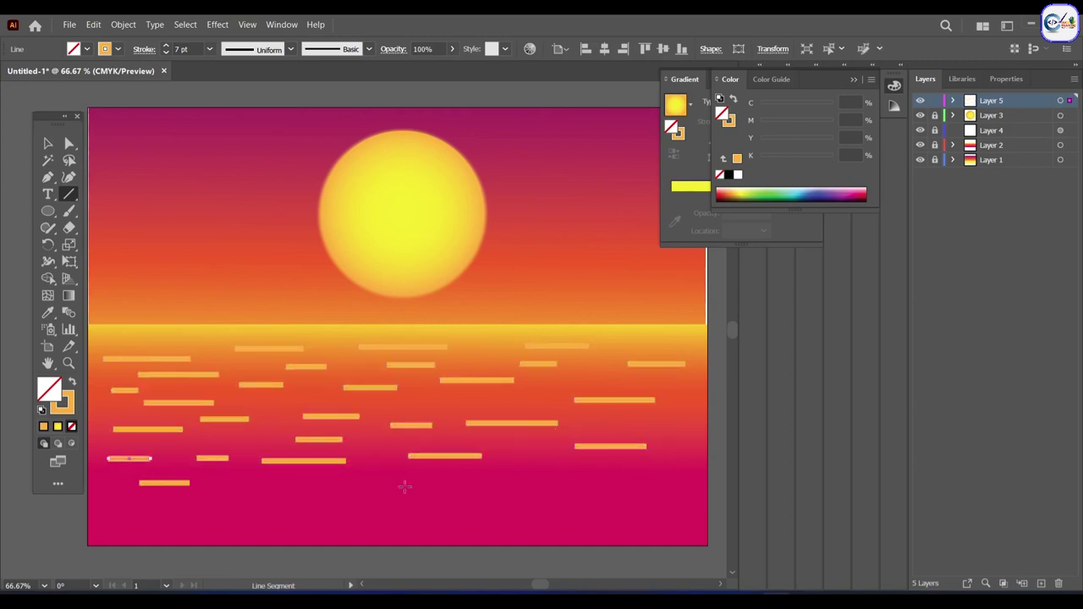
pyautogui.moveTo(682, 467); pyautogui.dragTo(718, 467)
pyautogui.moveTo(674, 421); pyautogui.dragTo(697, 421)
pyautogui.moveTo(179, 501); pyautogui.dragTo(219, 501)
pyautogui.moveTo(263, 511); pyautogui.dragTo(439, 520)
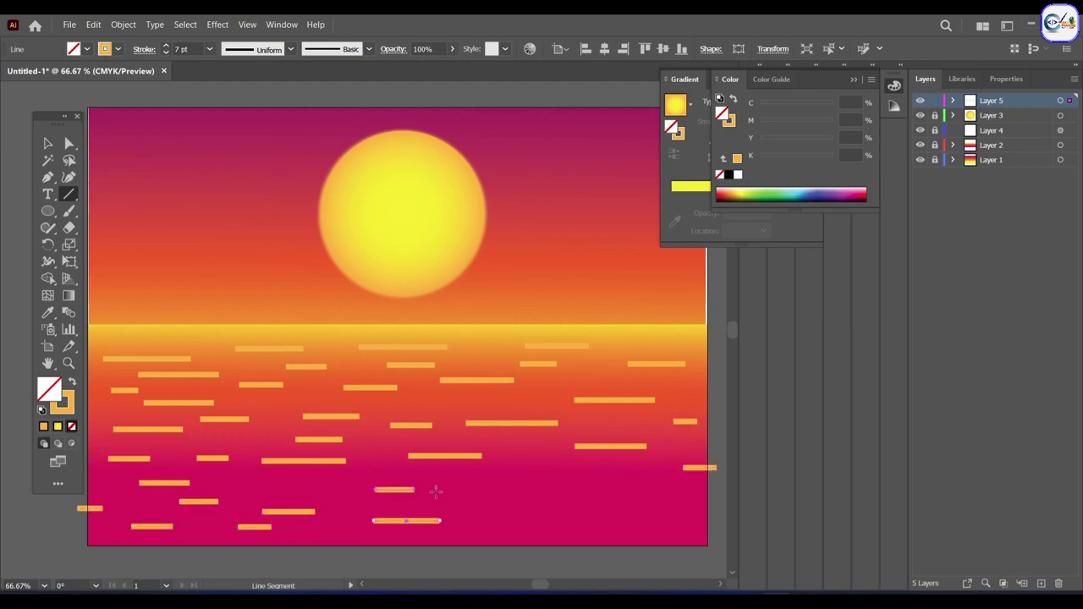
pyautogui.moveTo(499, 497); pyautogui.dragTo(567, 497)
pyautogui.moveTo(494, 529); pyautogui.dragTo(548, 528)
pyautogui.moveTo(639, 516); pyautogui.dragTo(666, 515)
pyautogui.moveTo(619, 484); pyautogui.dragTo(667, 484)
pyautogui.moveTo(677, 533); pyautogui.dragTo(722, 533)
# Step: Give all sea lines a tapered width profile and squash them into the lower sea band
pyautogui.press('v')
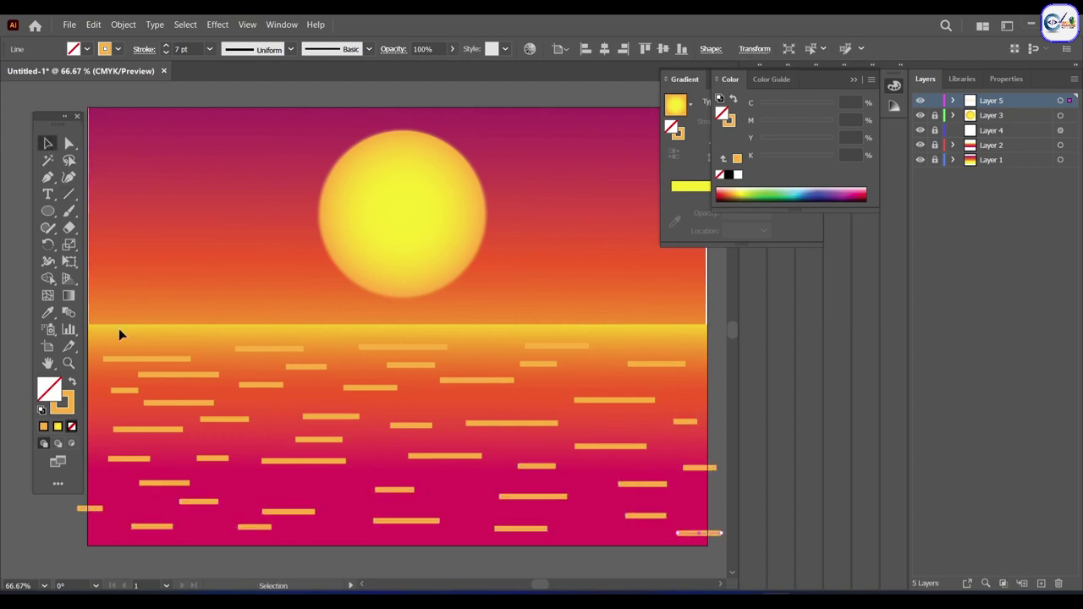
pyautogui.hotkey('ctrl', 'a')
pyautogui.click(258, 50)
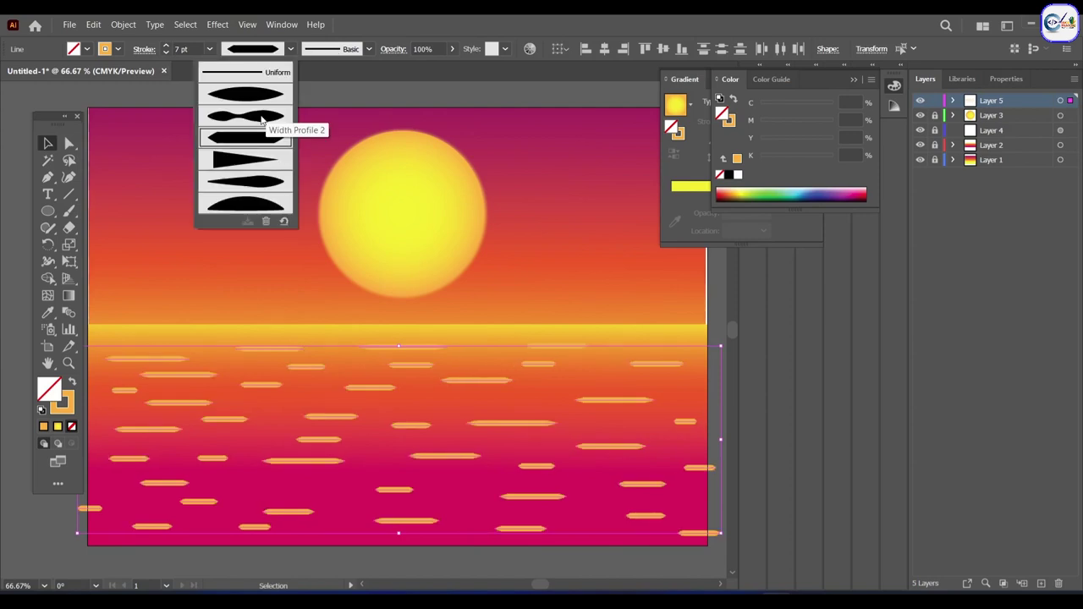
pyautogui.click(254, 115)
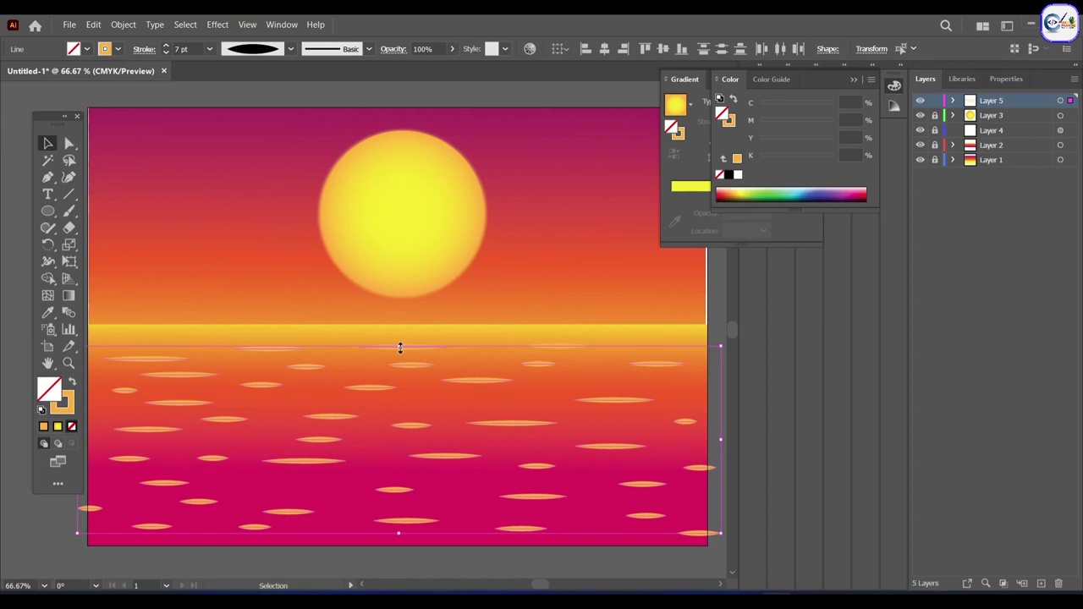
pyautogui.moveTo(401, 346)
pyautogui.mouseDown()
pyautogui.moveTo(415, 474)
pyautogui.moveTo(412, 395)
pyautogui.mouseUp()
# Step: Apply a Gaussian Blur of about 3.36 pixels to the sea lines
pyautogui.click(206, 24)
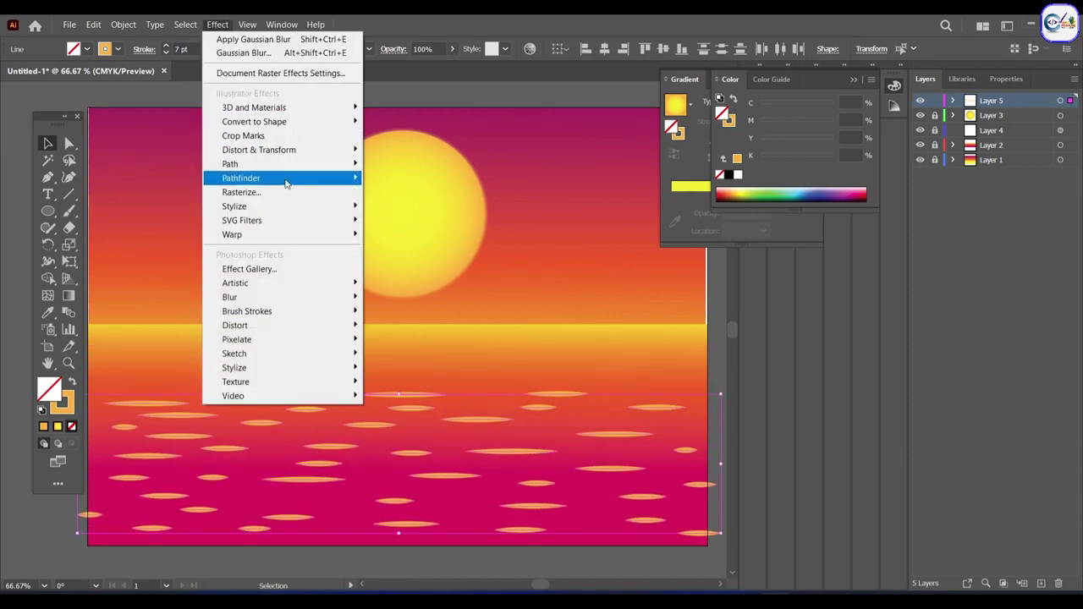
pyautogui.click(414, 299)
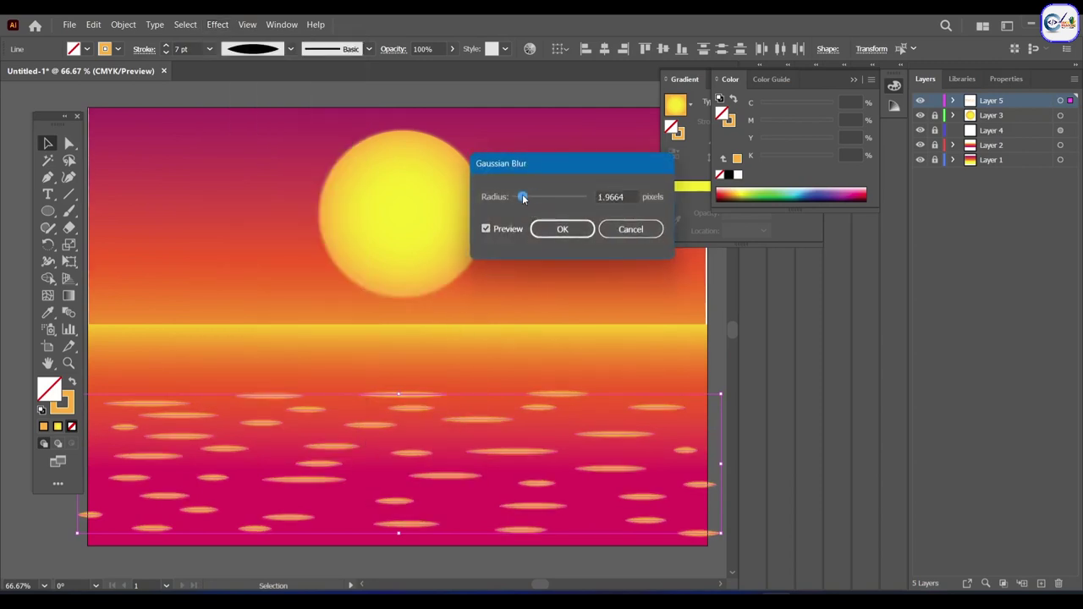
pyautogui.moveTo(523, 195); pyautogui.dragTo(527, 195)
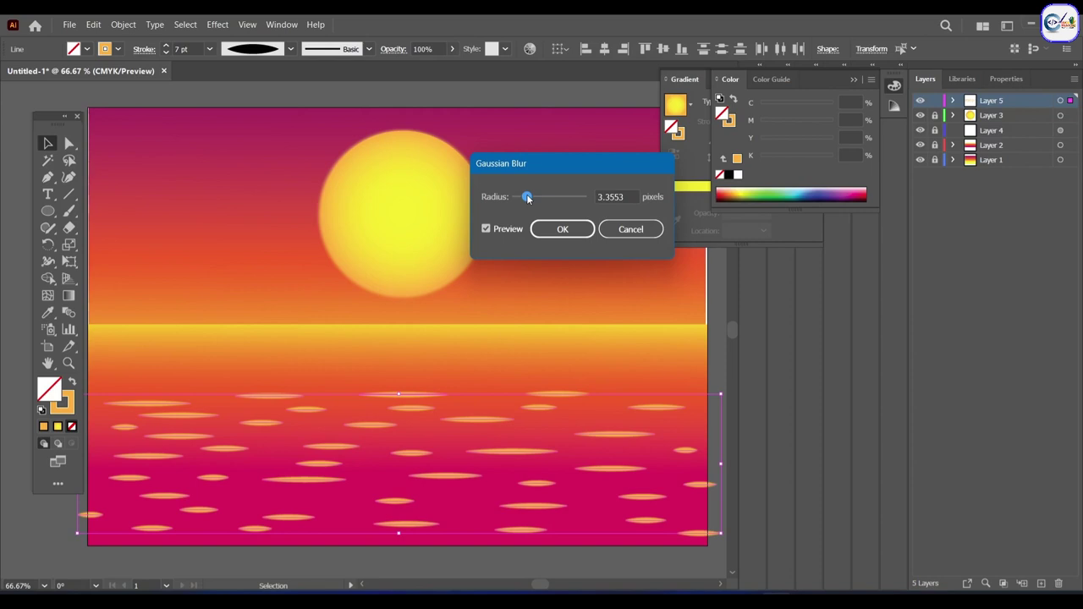
pyautogui.click(565, 228)
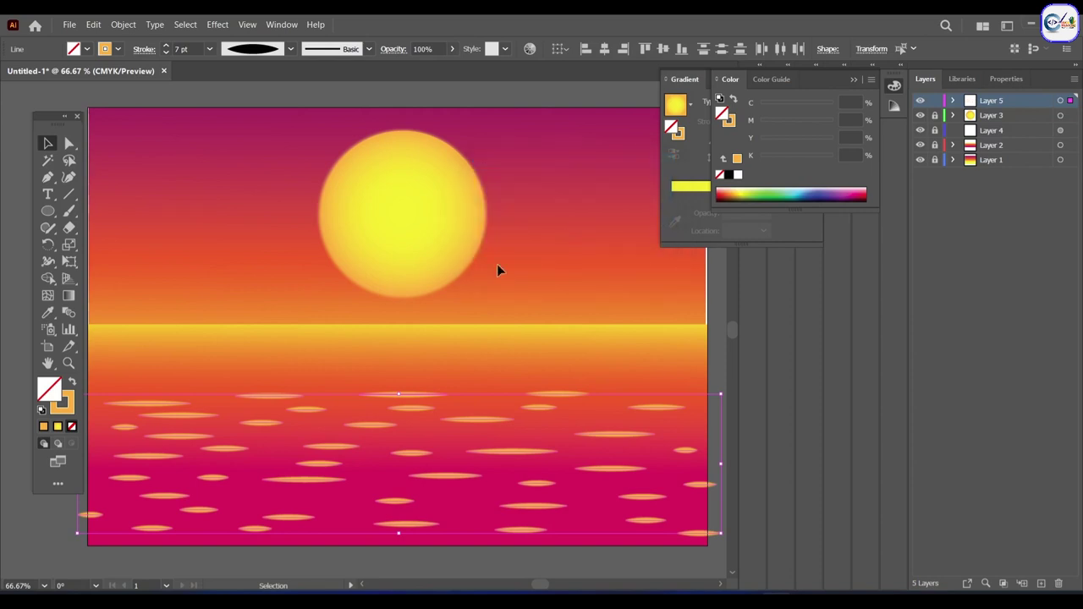
# Step: Thin the highlight strokes to 3 pt and shift the group lower in the sea
pyautogui.tripleClick(165, 55)
pyautogui.doubleClick(165, 55)
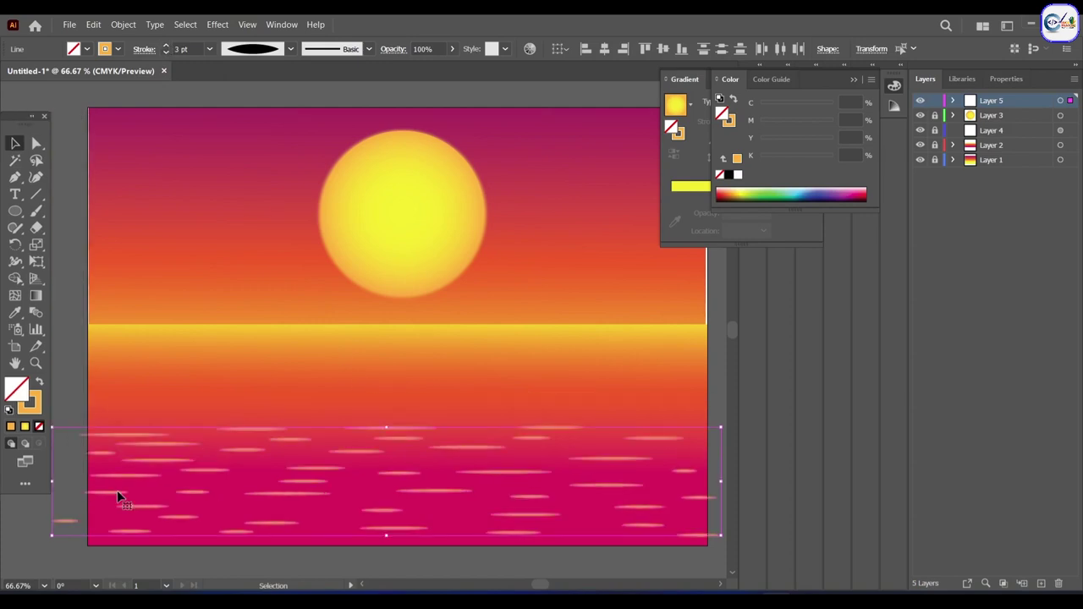
pyautogui.moveTo(388, 427); pyautogui.dragTo(388, 432)
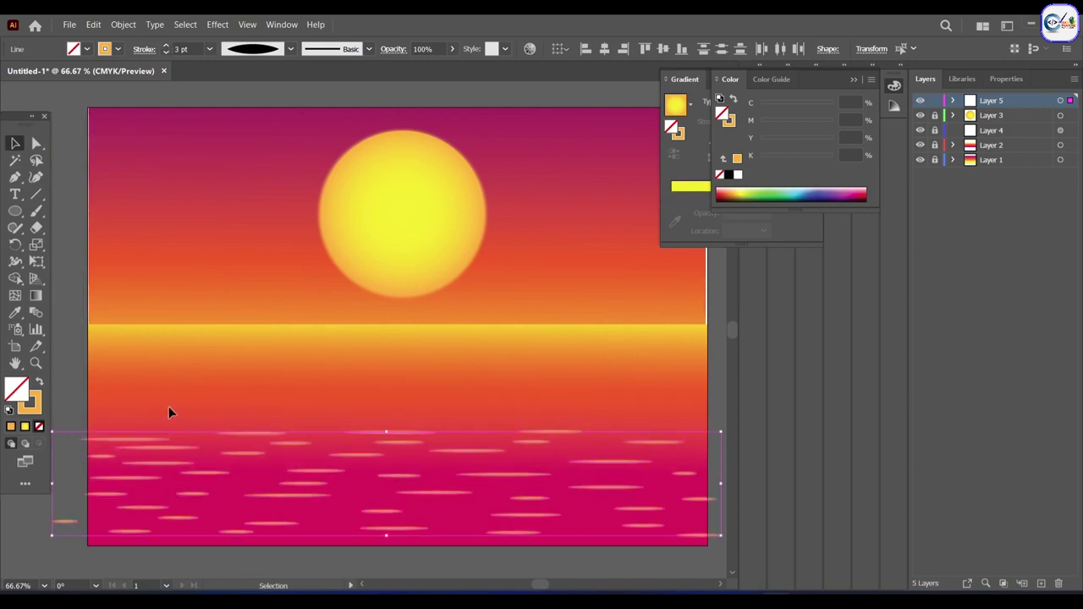
pyautogui.moveTo(320, 484); pyautogui.dragTo(323, 497)
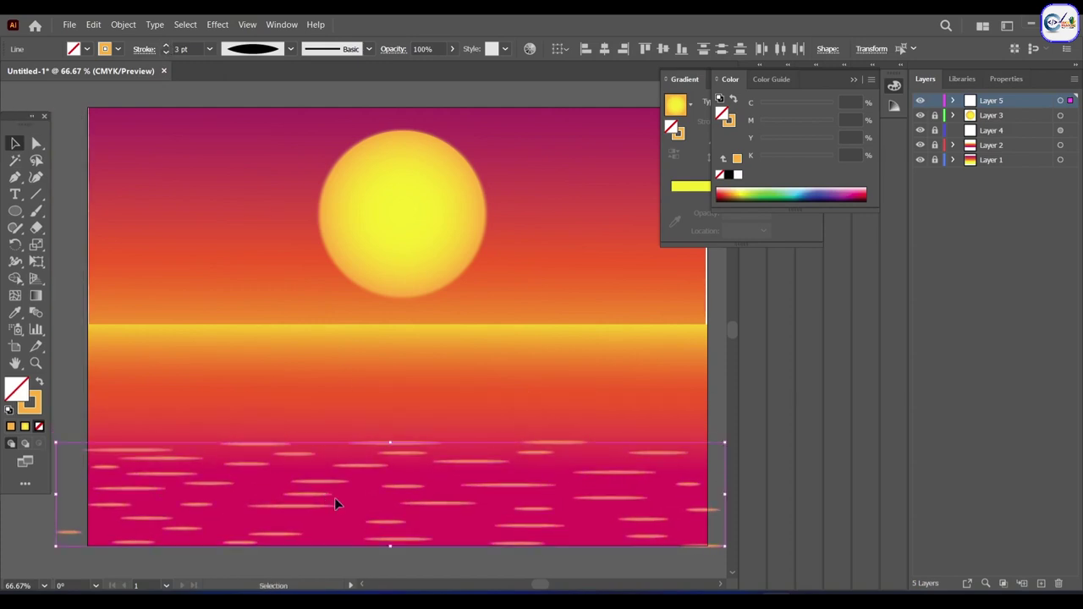
pyautogui.press('a')
# Step: Duplicate the highlights upward and stretch the copy to reach the horizon
pyautogui.moveTo(329, 491)
pyautogui.mouseDown()
pyautogui.moveTo(290, 388)
pyautogui.moveTo(300, 388)
pyautogui.mouseUp()
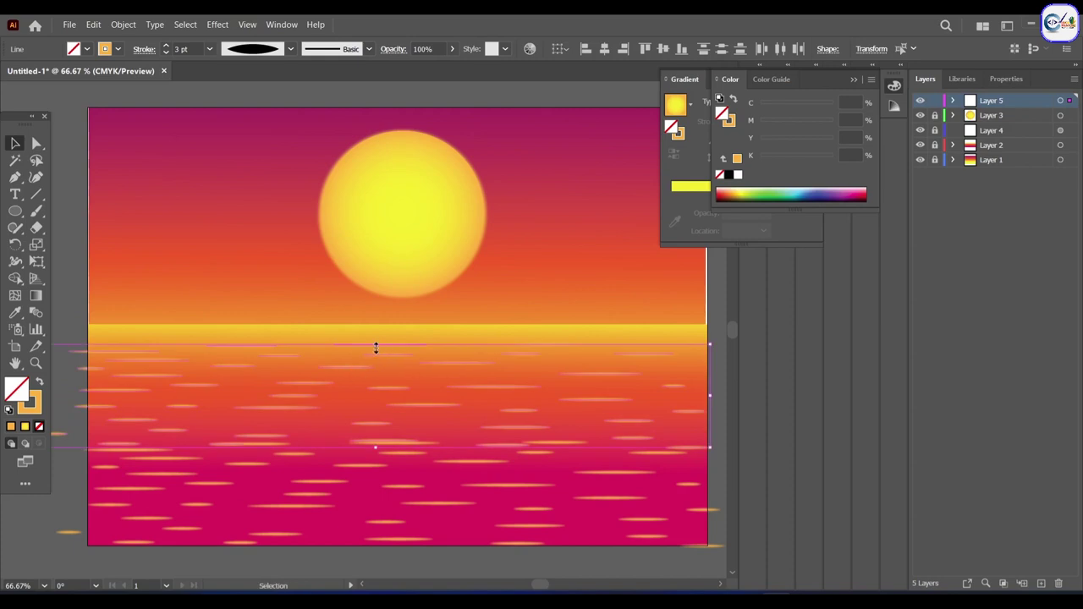
pyautogui.moveTo(376, 349); pyautogui.dragTo(379, 361)
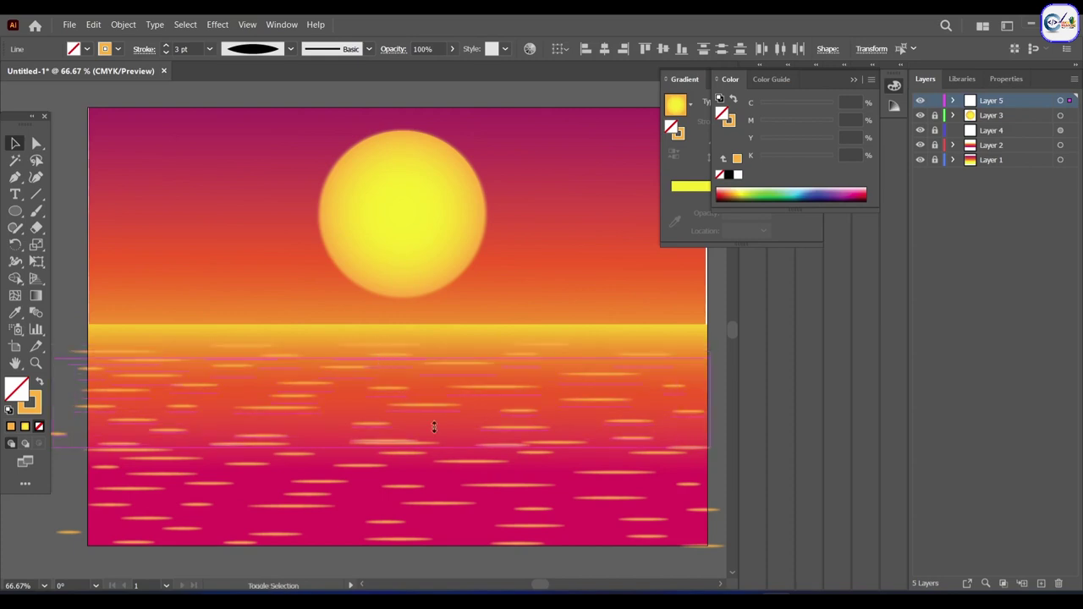
pyautogui.click(429, 351)
pyautogui.click(298, 414)
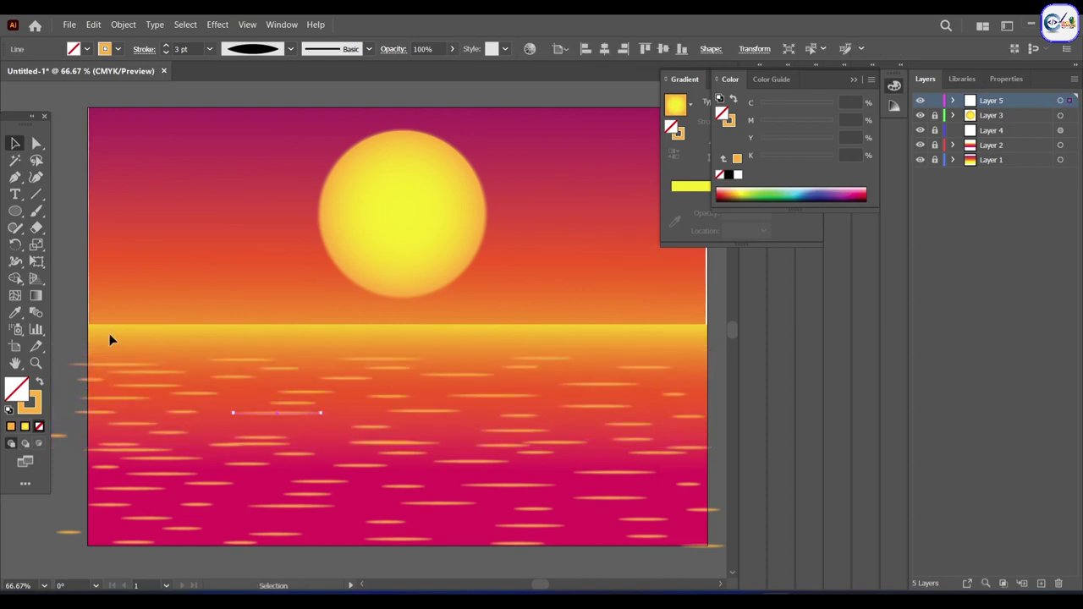
pyautogui.moveTo(546, 441)
pyautogui.mouseDown()
pyautogui.moveTo(389, 395)
pyautogui.moveTo(377, 356)
pyautogui.moveTo(387, 326)
pyautogui.mouseUp()
pyautogui.click(597, 574)
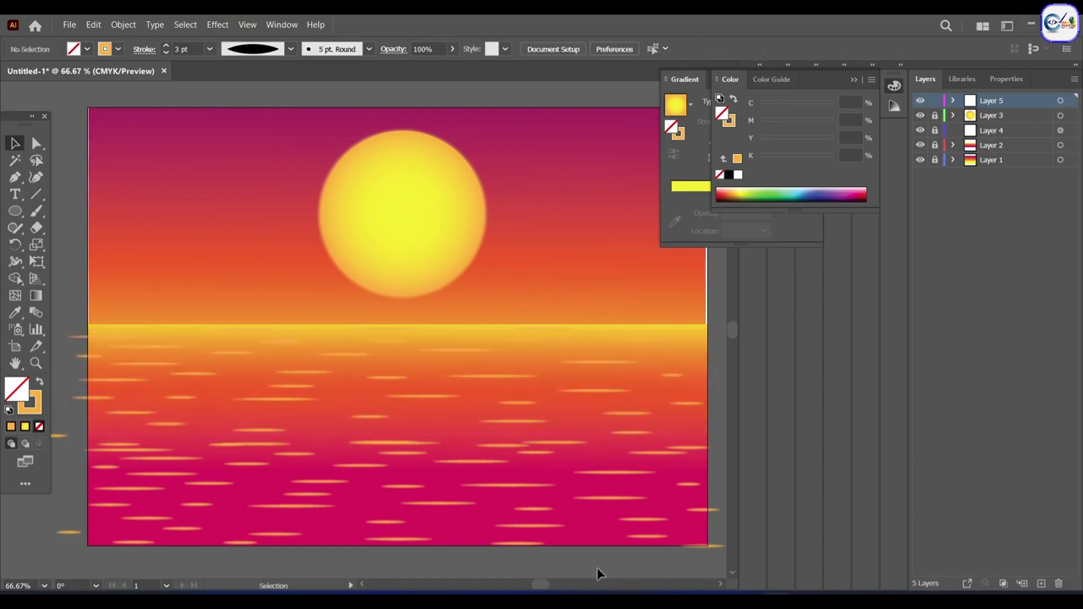
pyautogui.click(350, 353)
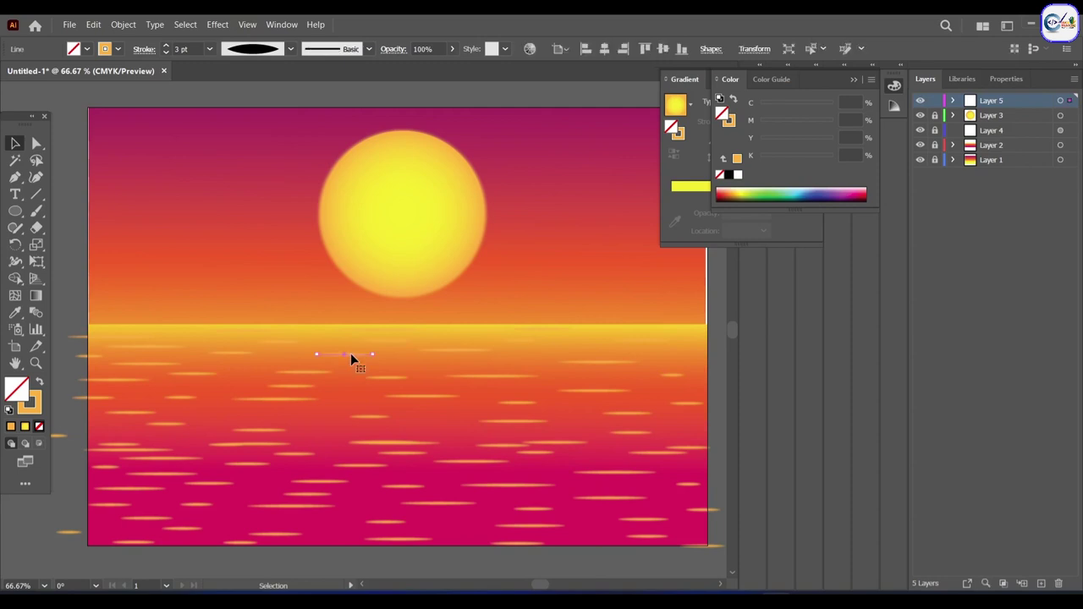
pyautogui.click(208, 296)
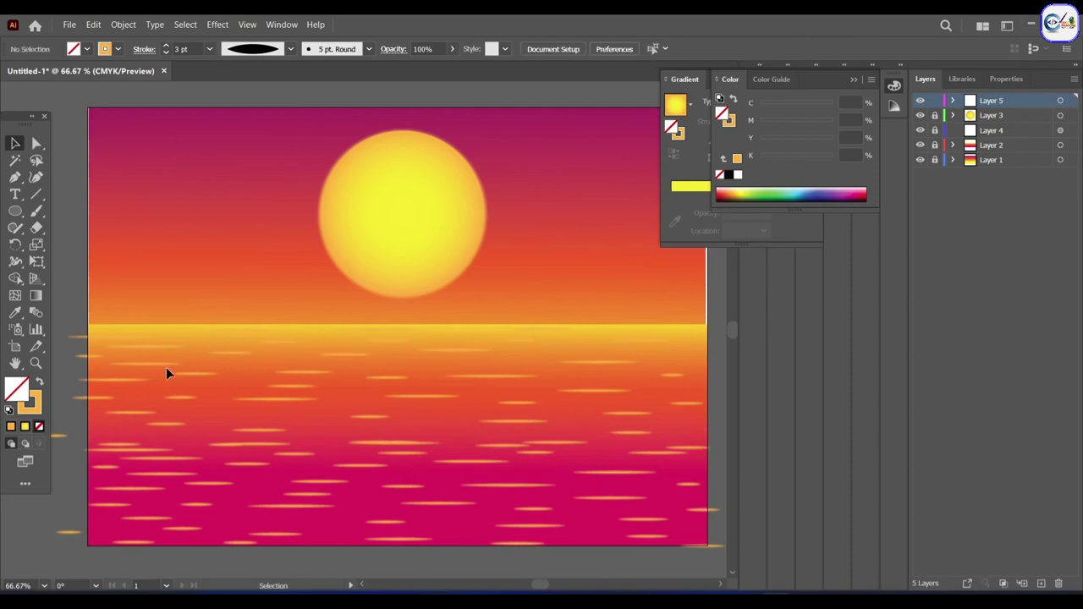
pyautogui.click(715, 542)
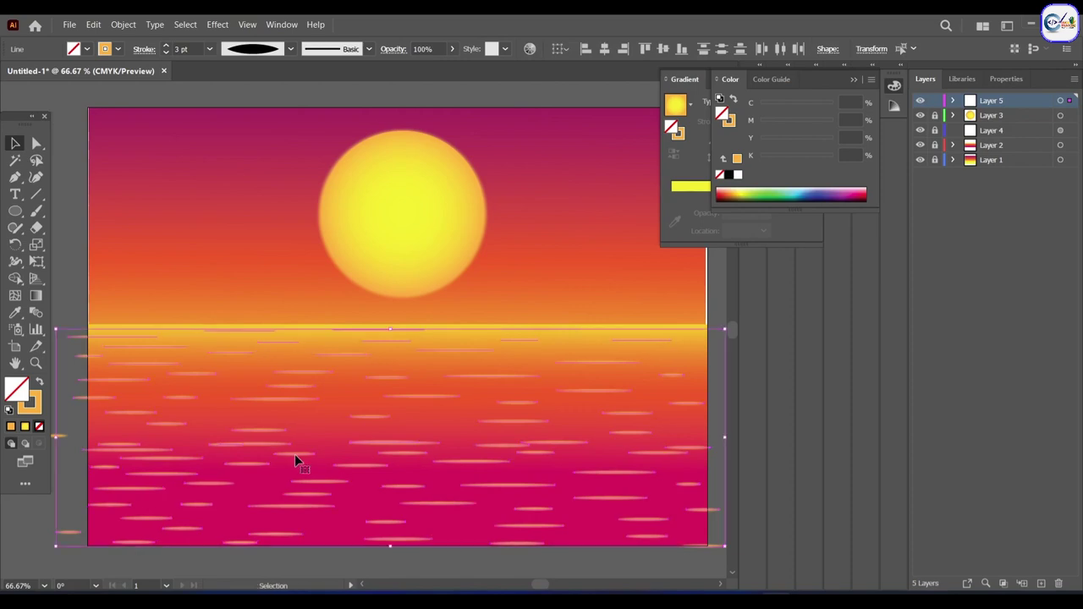
# Step: Group the water lines and duplicate them as black 2 pt ripples below the horizon
pyautogui.rightClick(295, 459)
pyautogui.click(338, 256)
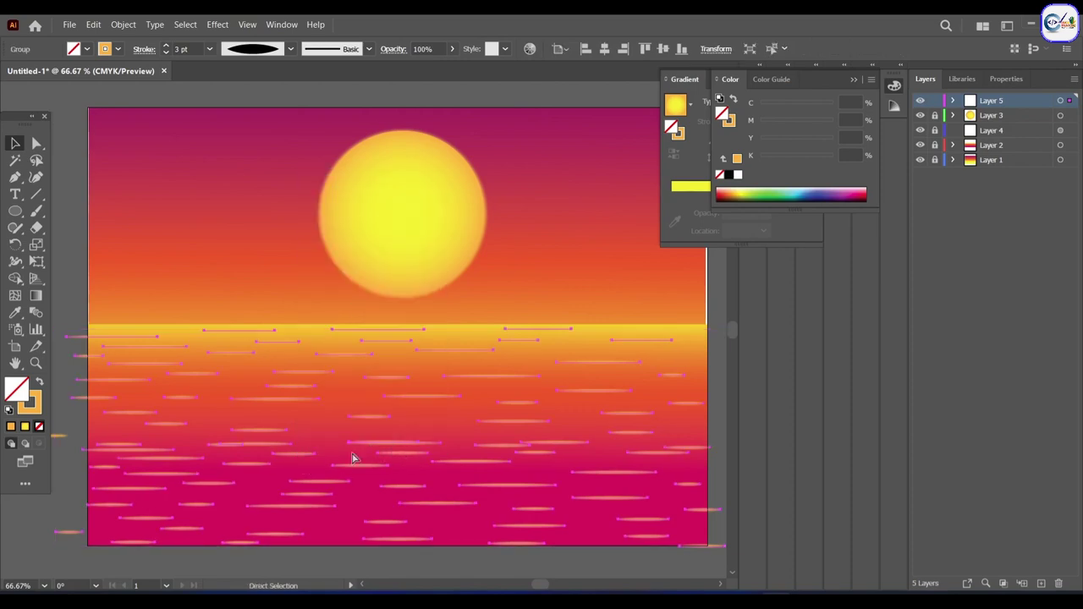
pyautogui.moveTo(354, 459); pyautogui.dragTo(354, 355)
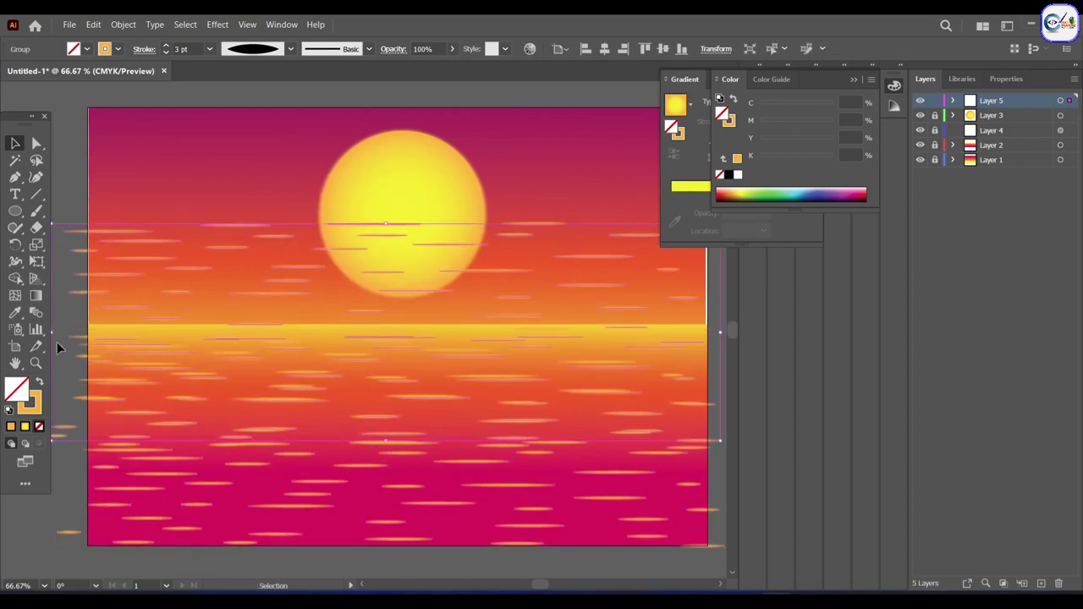
pyautogui.click(38, 397)
pyautogui.click(727, 174)
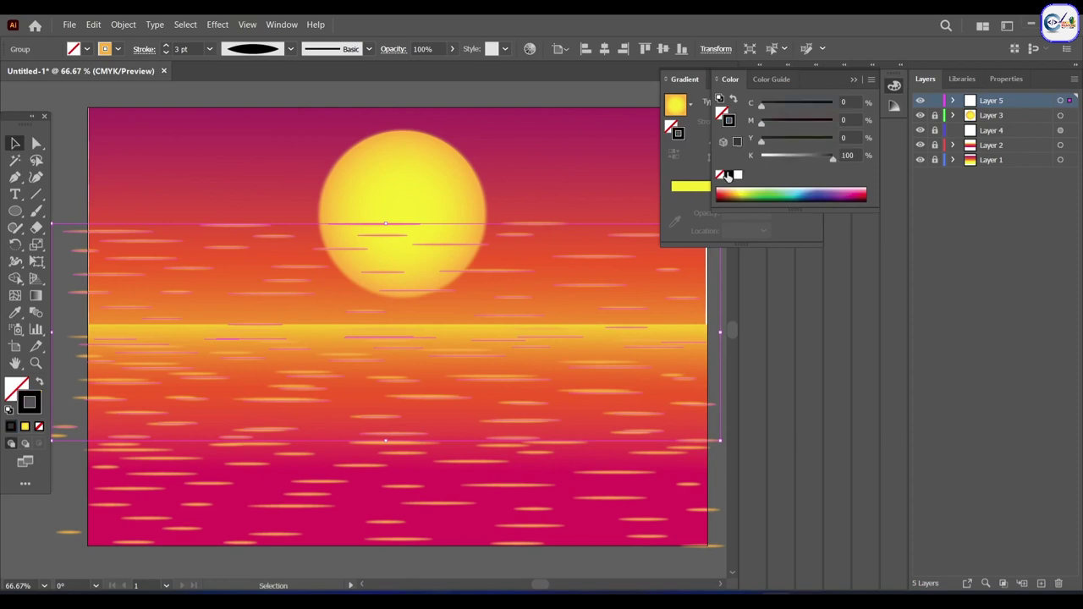
pyautogui.click(166, 52)
pyautogui.moveTo(399, 256); pyautogui.dragTo(407, 343)
# Step: Lower the streaks' opacity to 36% and add a new Layer 6
pyautogui.click(452, 48)
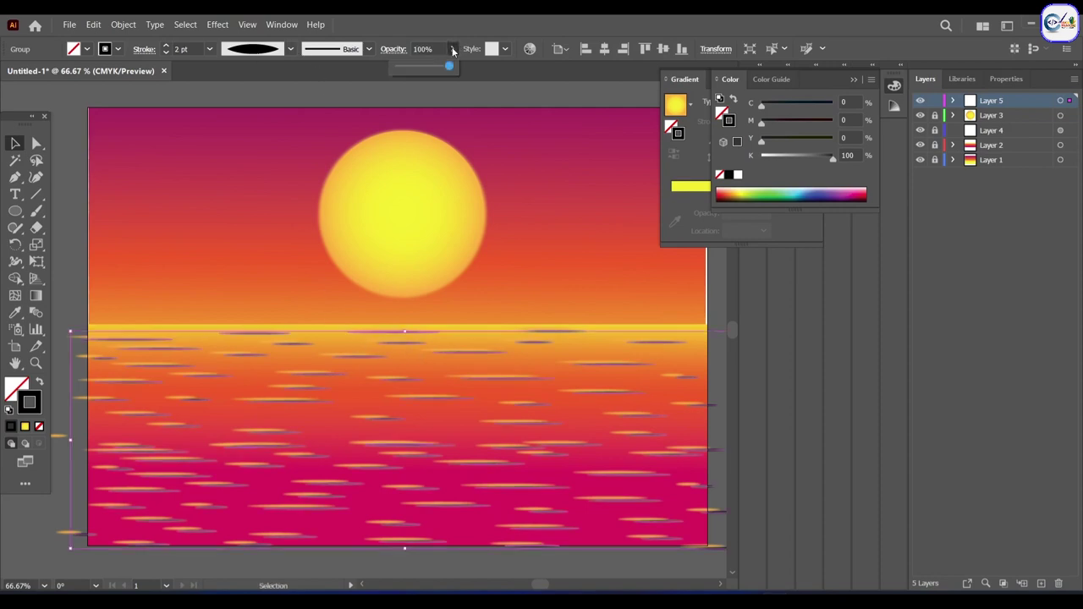
pyautogui.moveTo(453, 66); pyautogui.dragTo(429, 67)
pyautogui.click(433, 94)
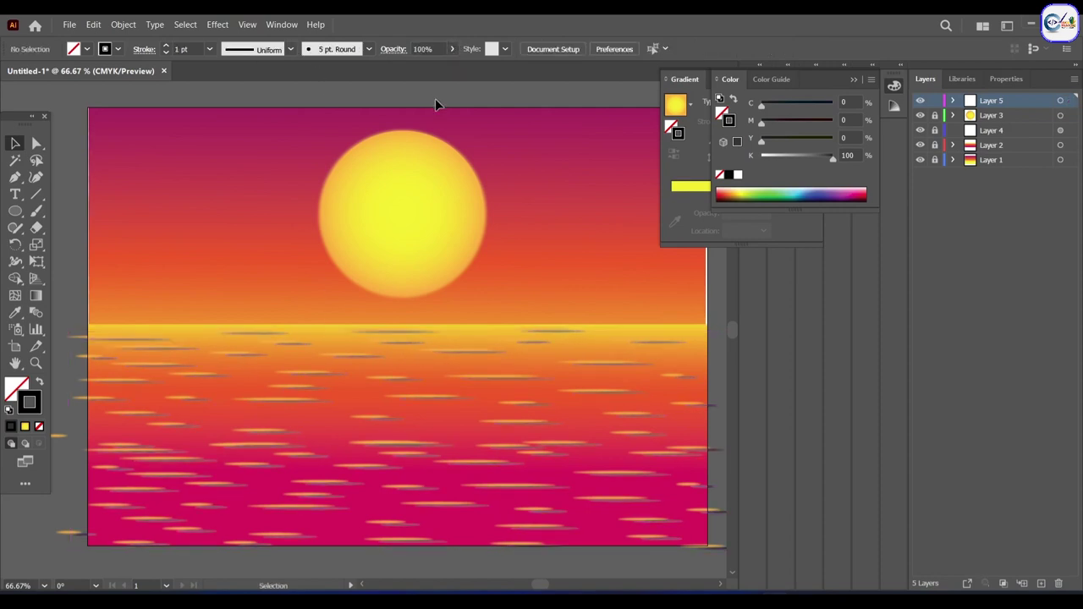
pyautogui.click(423, 339)
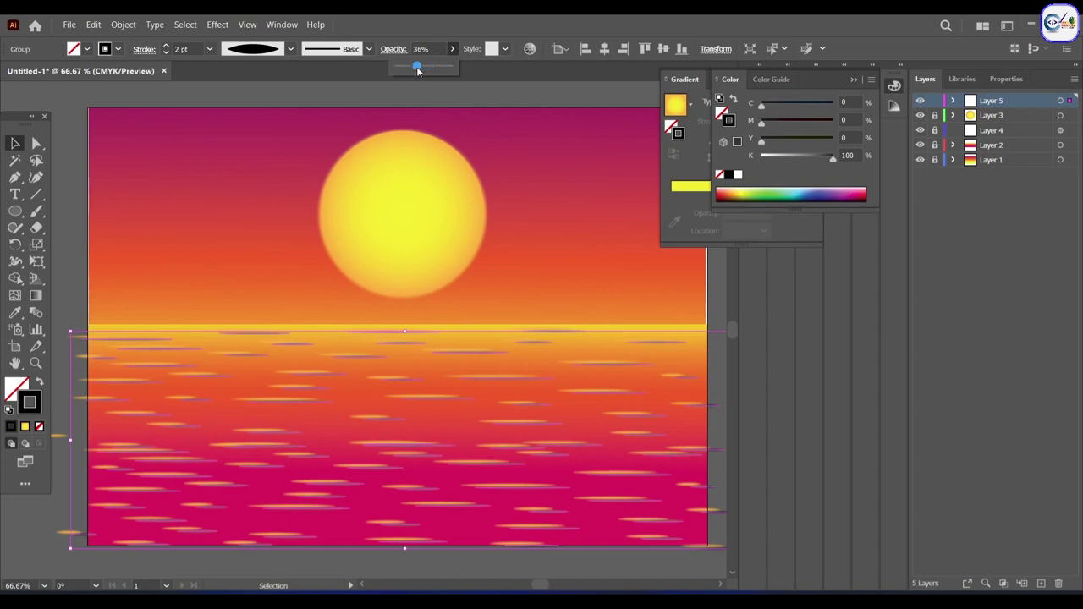
pyautogui.click(483, 174)
pyautogui.hotkey('ctrl', 'l')
pyautogui.click(15, 228)
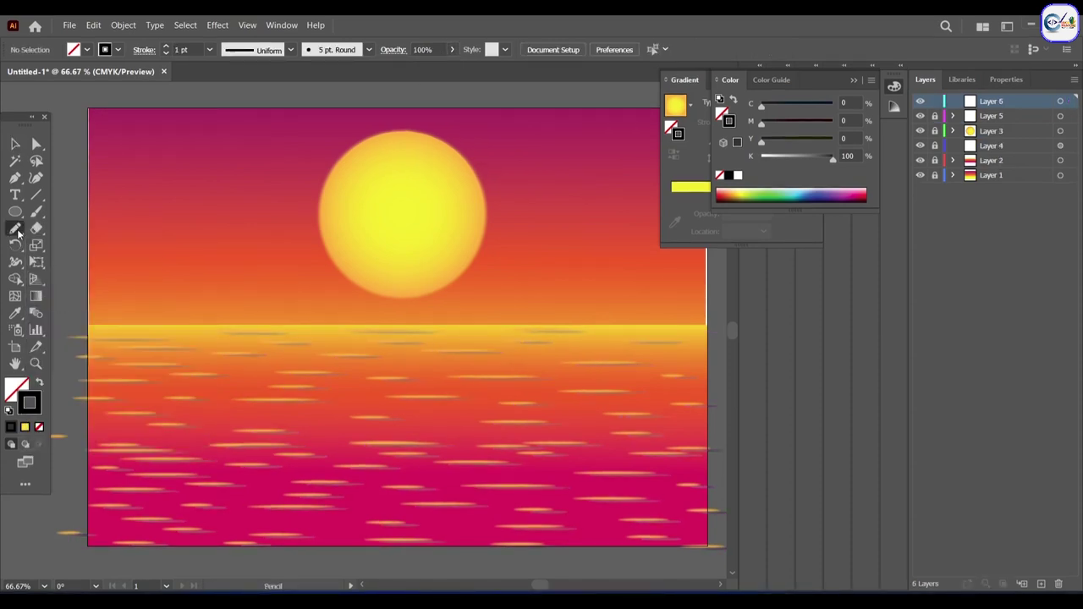
# Step: Confirm the Pencil options and draw a jagged sun reflection down the sea
pyautogui.doubleClick(18, 233)
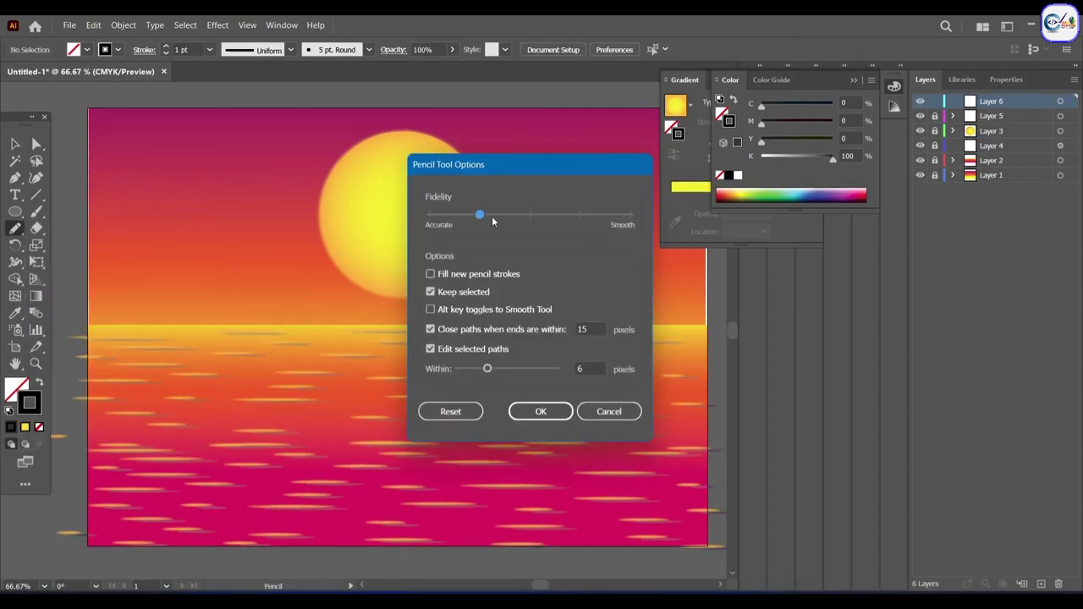
pyautogui.click(524, 413)
pyautogui.moveTo(283, 323)
pyautogui.mouseDown()
pyautogui.moveTo(279, 394)
pyautogui.moveTo(353, 411)
pyautogui.moveTo(350, 430)
pyautogui.moveTo(301, 465)
pyautogui.moveTo(331, 519)
pyautogui.moveTo(483, 541)
pyautogui.moveTo(438, 526)
pyautogui.moveTo(534, 488)
pyautogui.moveTo(530, 454)
pyautogui.moveTo(508, 431)
pyautogui.moveTo(538, 387)
pyautogui.moveTo(536, 341)
pyautogui.moveTo(508, 320)
pyautogui.mouseUp()
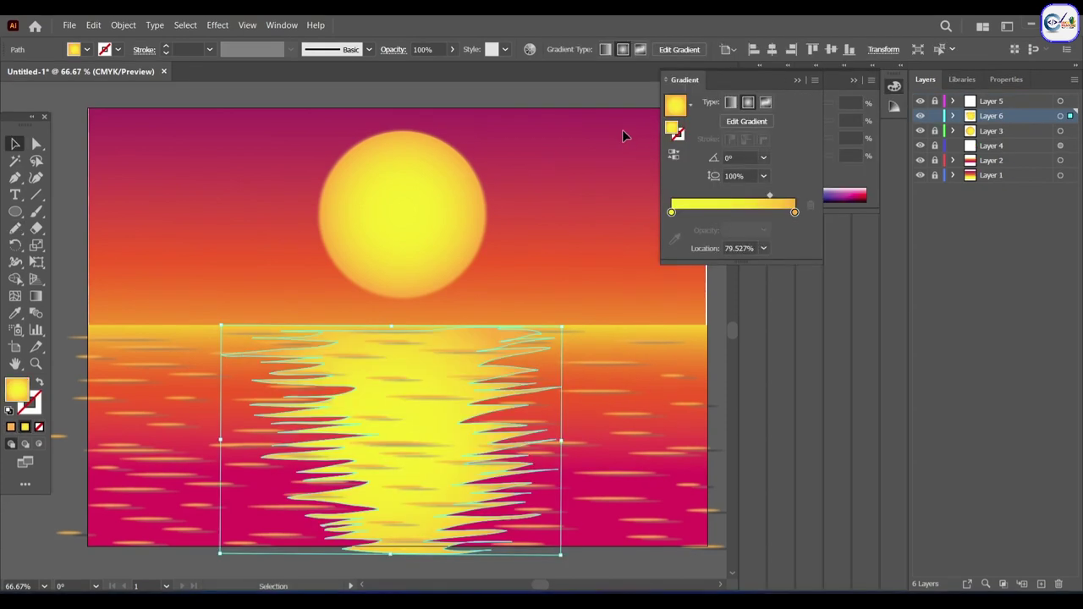
# Step: Give the sun reflection a vertical linear gradient (about -91°), orange at the horizon to yellow below
pyautogui.click(730, 103)
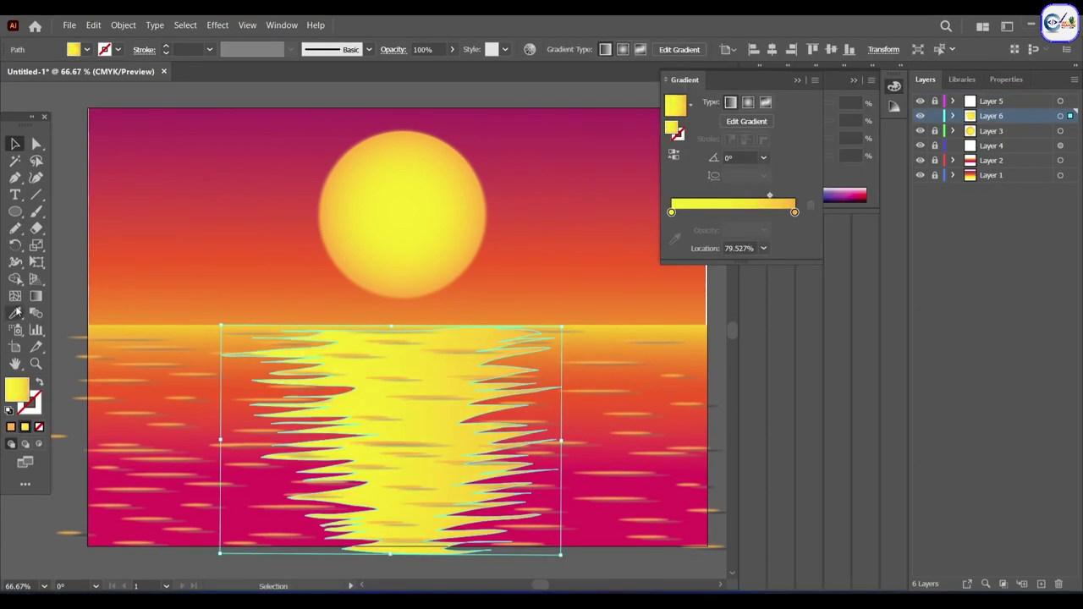
pyautogui.click(36, 295)
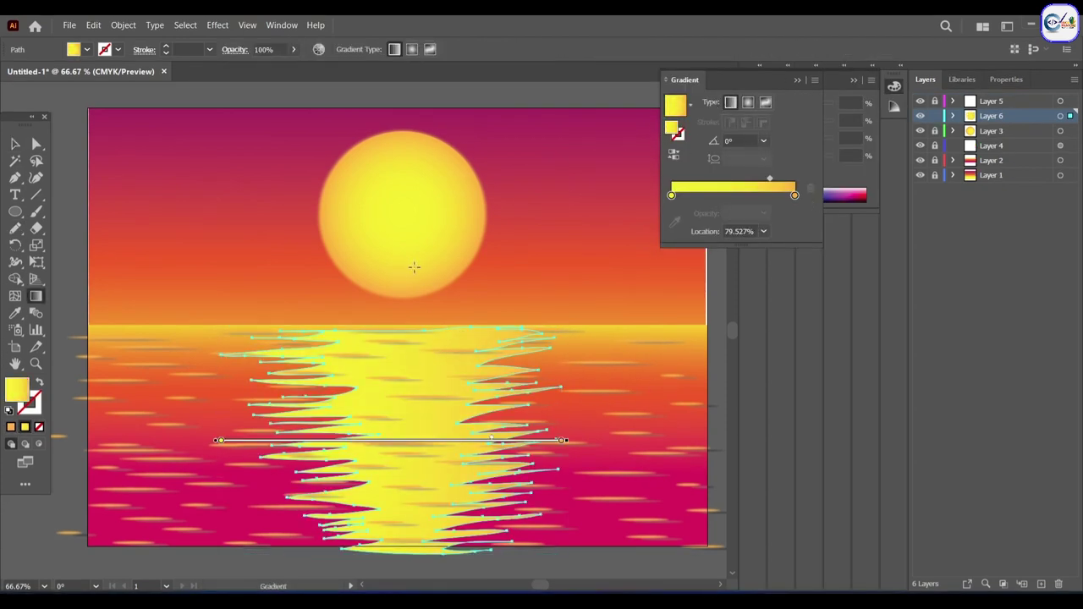
pyautogui.moveTo(414, 267); pyautogui.dragTo(407, 573)
pyautogui.moveTo(408, 573); pyautogui.dragTo(410, 572)
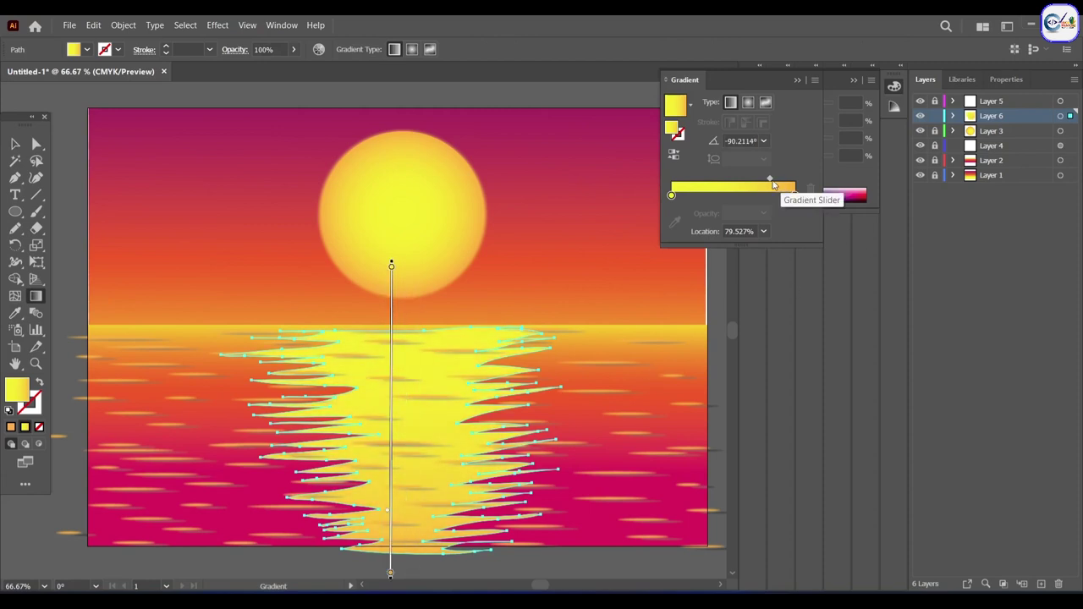
pyautogui.moveTo(769, 179); pyautogui.dragTo(756, 181)
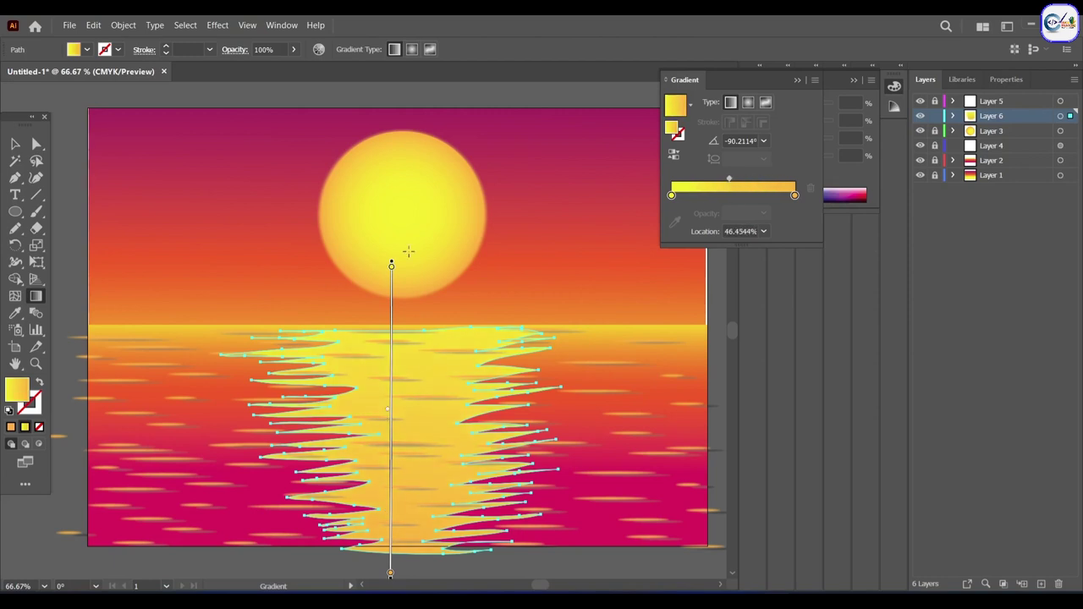
pyautogui.moveTo(390, 240); pyautogui.dragTo(393, 572)
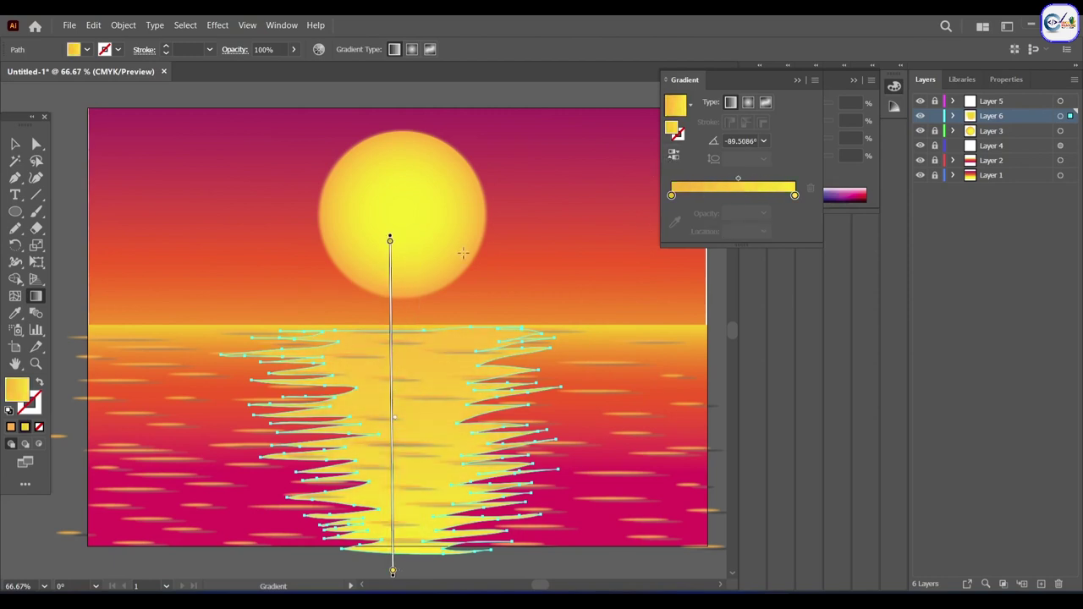
pyautogui.moveTo(427, 263); pyautogui.dragTo(420, 551)
pyautogui.press('v')
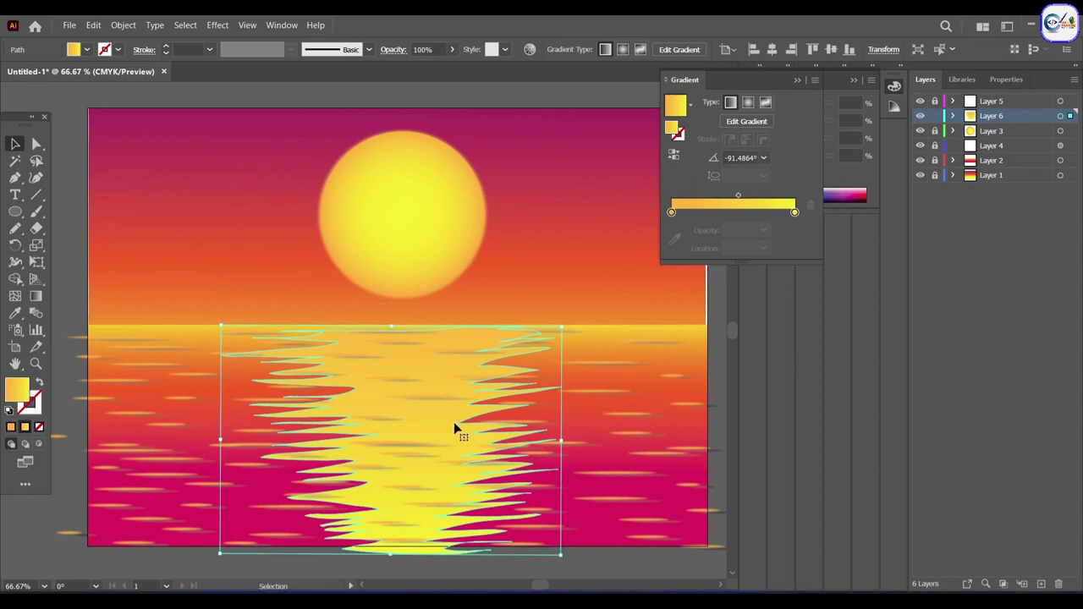
pyautogui.click(988, 130)
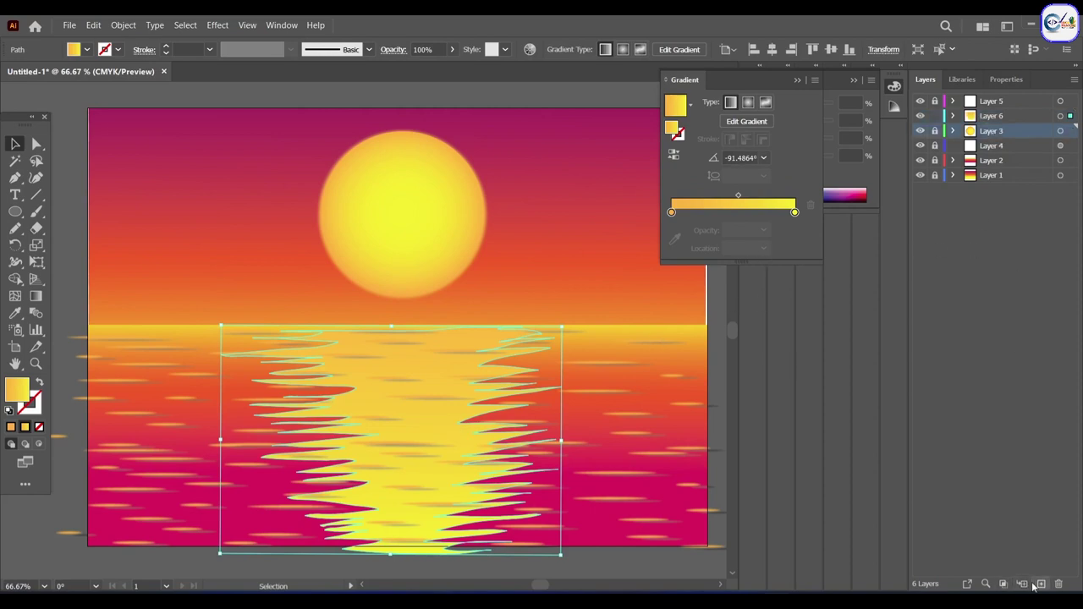
# Step: Add Layer 7 and place a slightly enlarged reflection copy under the horizon
pyautogui.click(1041, 584)
pyautogui.press('a')
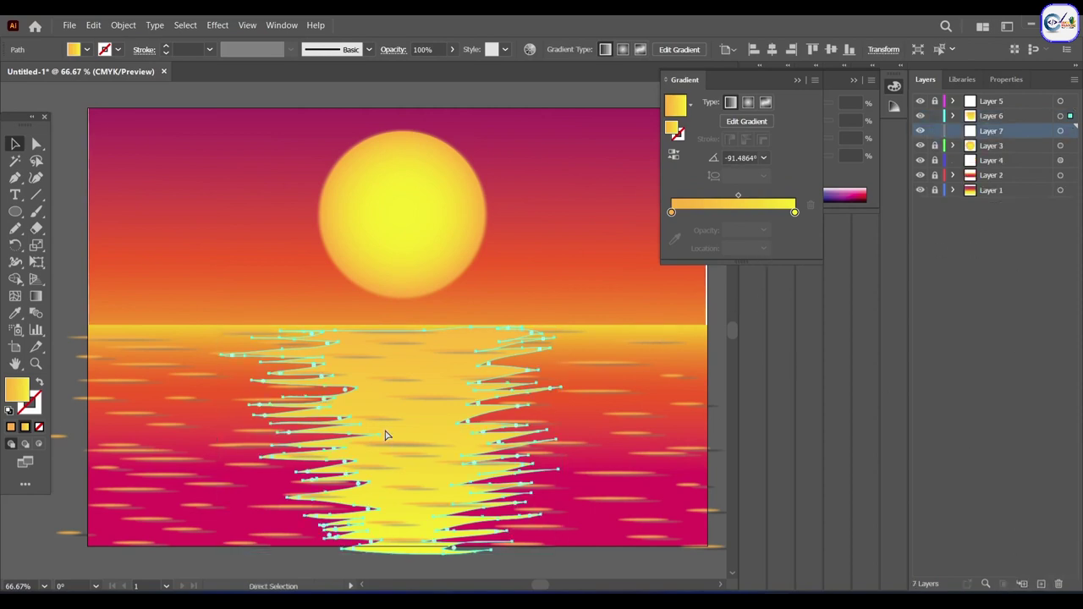
pyautogui.click(385, 435)
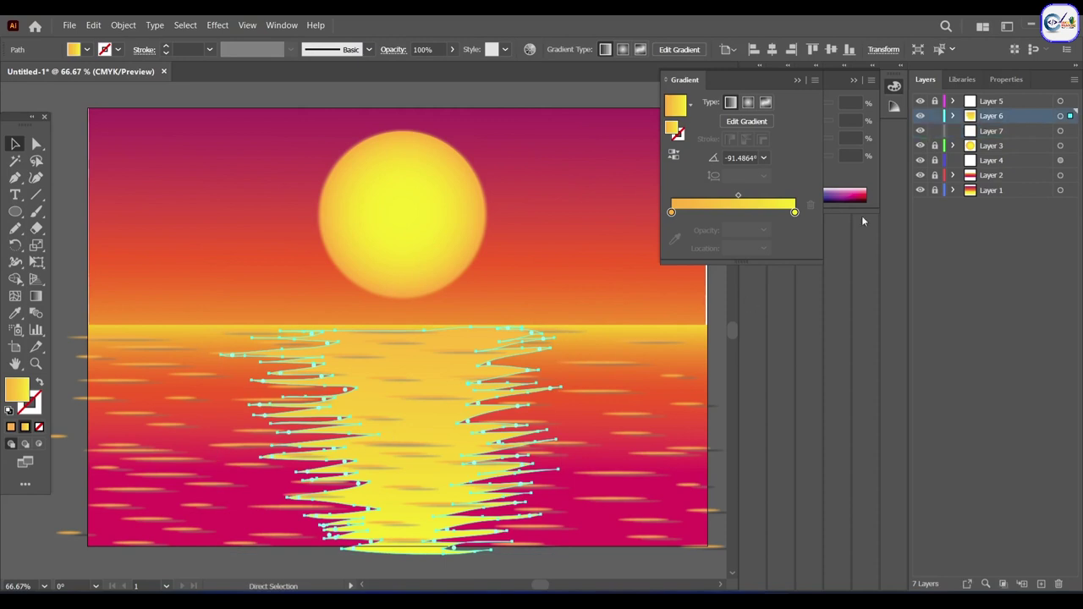
pyautogui.click(1005, 132)
pyautogui.press('v')
pyautogui.moveTo(358, 418)
pyautogui.mouseDown()
pyautogui.moveTo(358, 305)
pyautogui.moveTo(434, 426)
pyautogui.moveTo(406, 350)
pyautogui.moveTo(436, 398)
pyautogui.mouseUp()
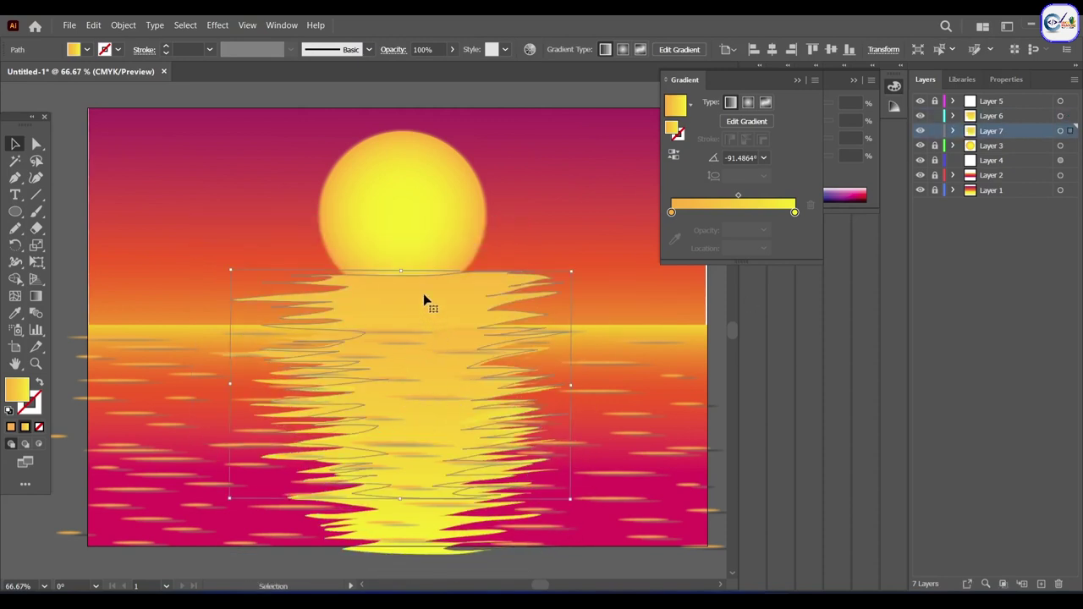
pyautogui.moveTo(425, 300); pyautogui.dragTo(423, 356)
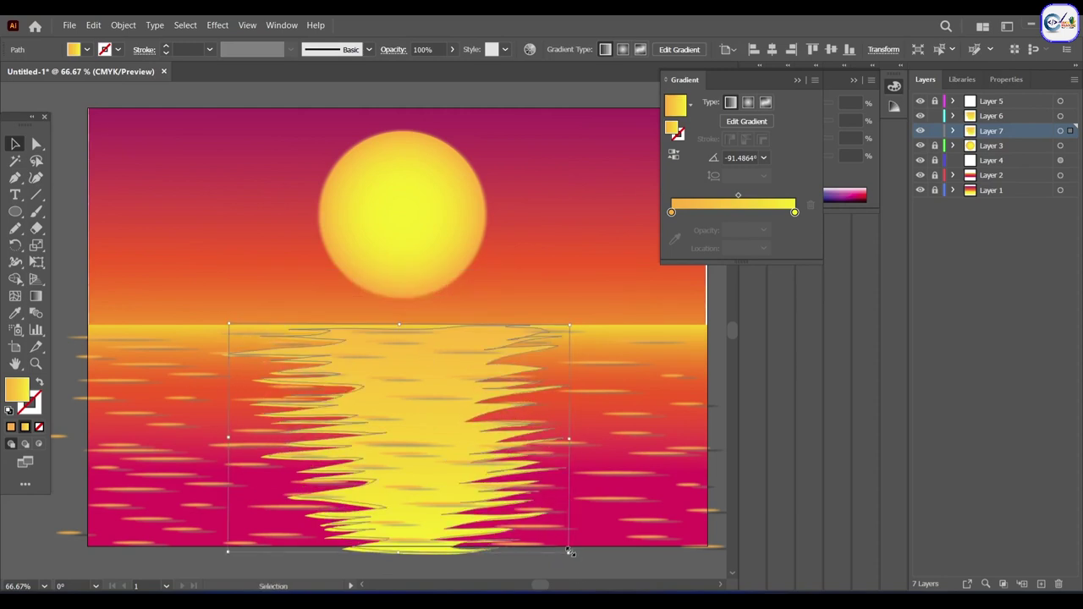
pyautogui.moveTo(570, 551); pyautogui.dragTo(574, 555)
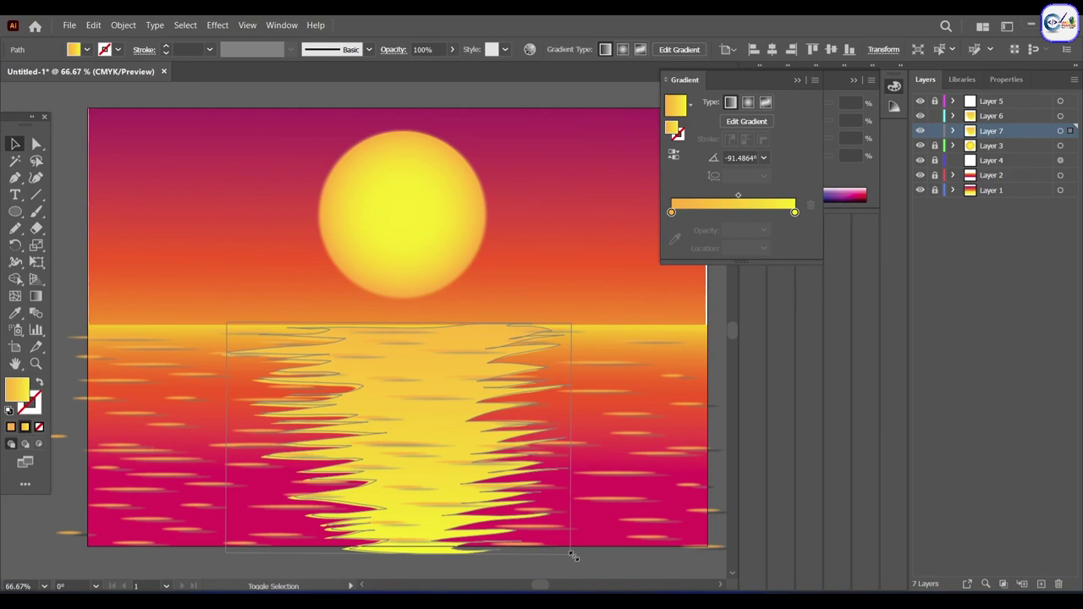
# Step: Nudge the original reflection left and give the copy a 35.57 px Gaussian Blur
pyautogui.click(461, 416)
pyautogui.moveTo(462, 416); pyautogui.dragTo(447, 417)
pyautogui.click(1060, 131)
pyautogui.click(217, 25)
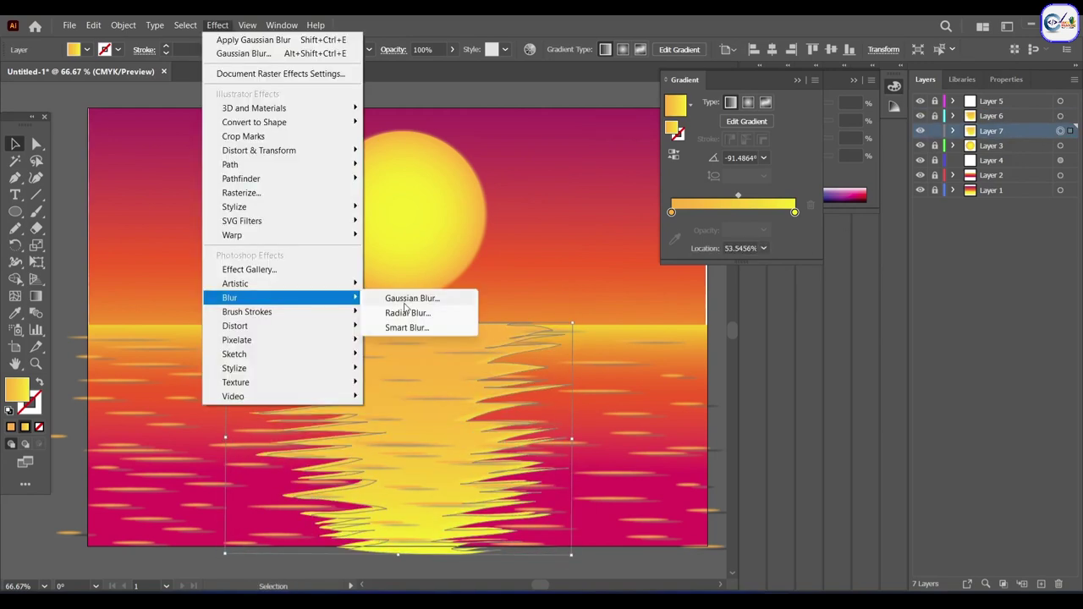
pyautogui.click(423, 300)
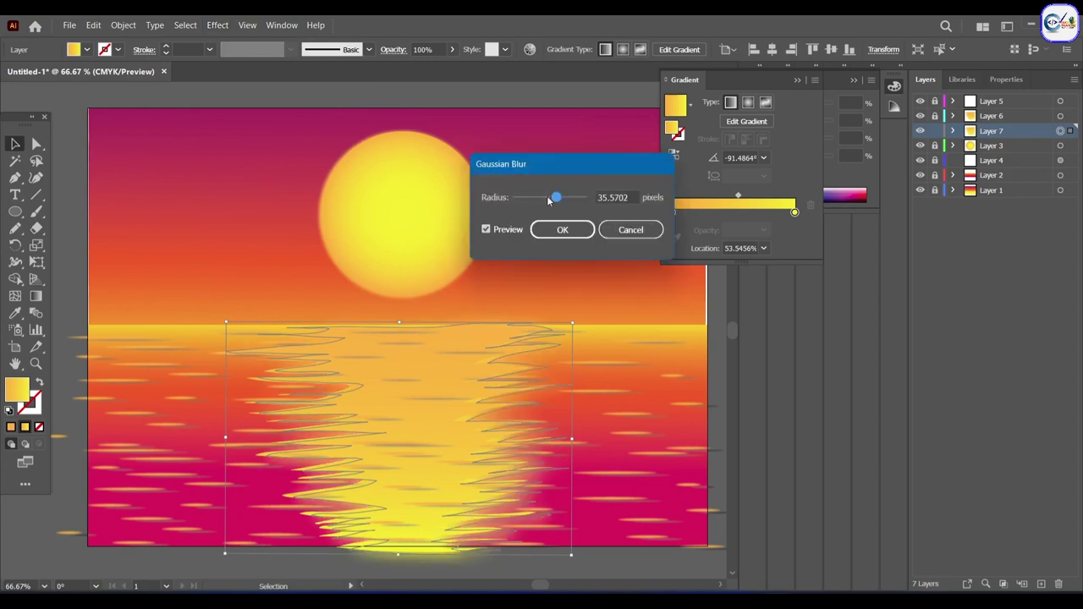
pyautogui.moveTo(555, 197); pyautogui.dragTo(559, 200)
pyautogui.click(562, 229)
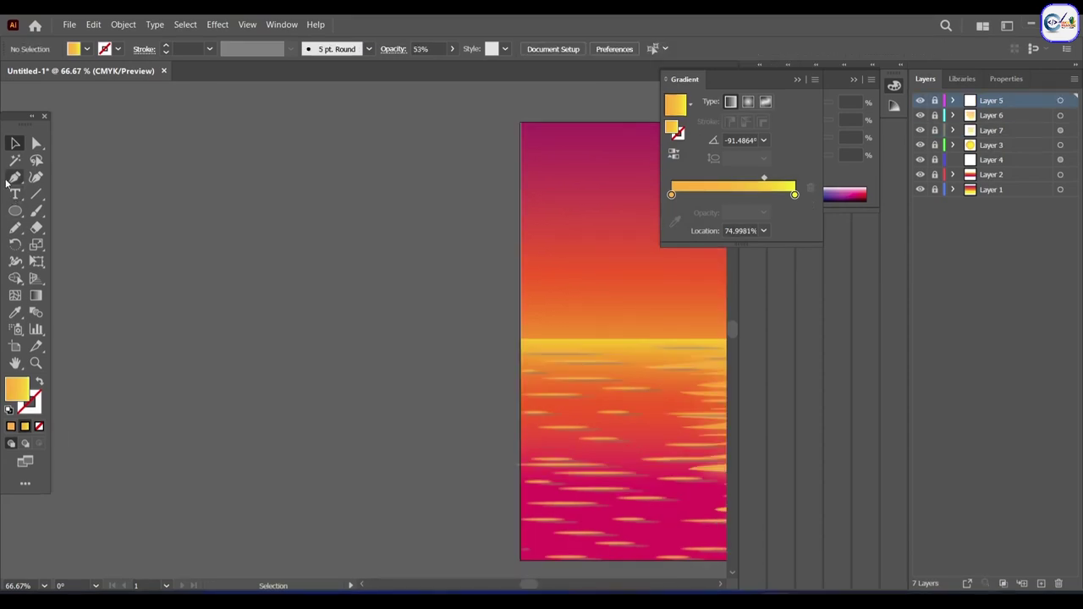
# Step: Draw a curved palm frond stem with the Pen tool and a first pencil strand at its tip
pyautogui.click(15, 177)
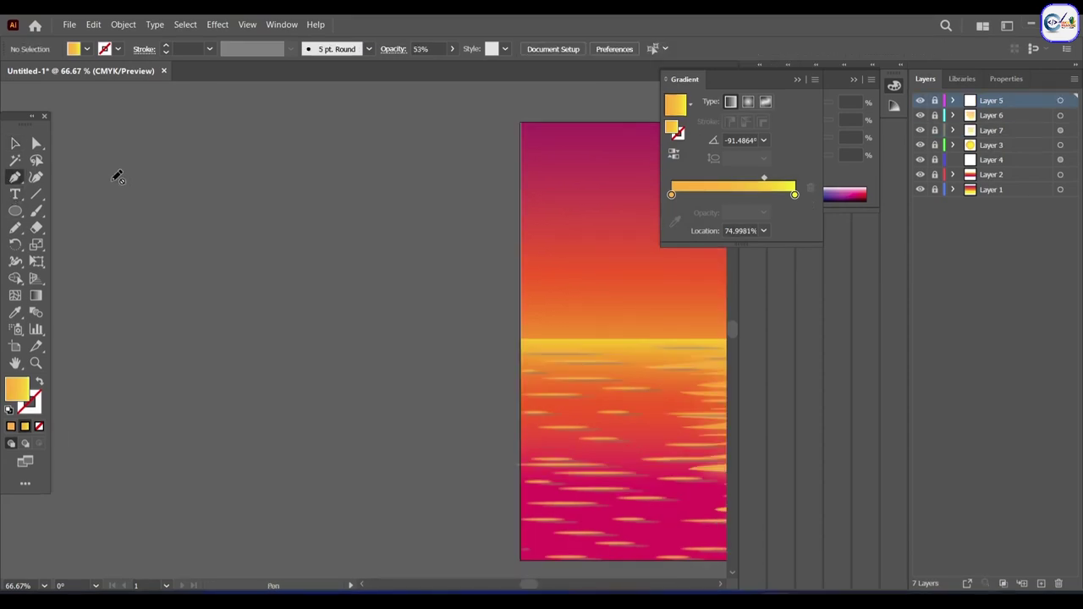
pyautogui.click(374, 211)
pyautogui.moveTo(163, 311); pyautogui.dragTo(53, 420)
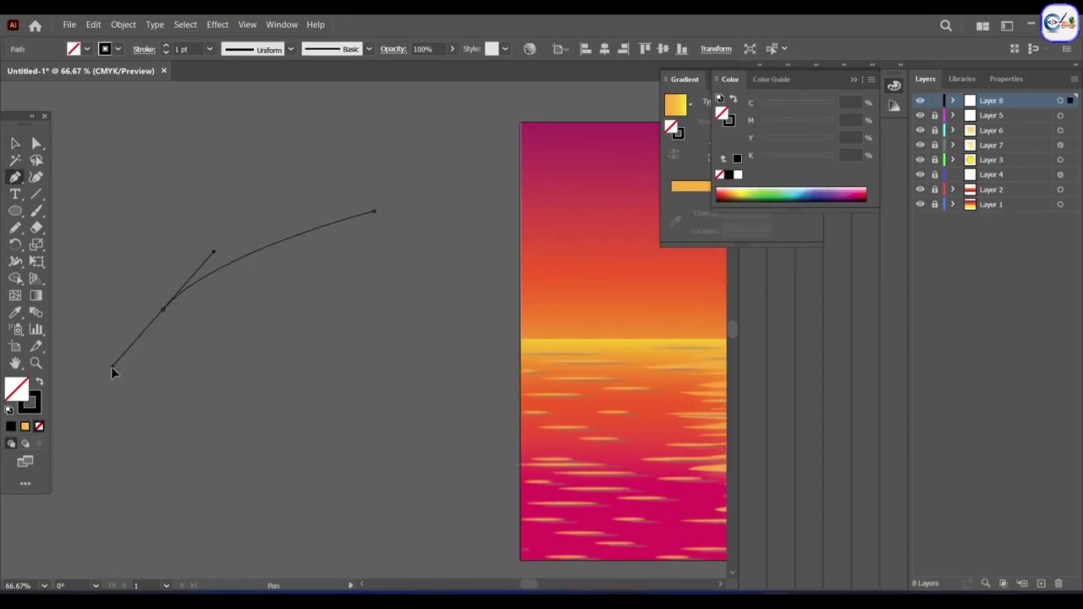
pyautogui.press('n')
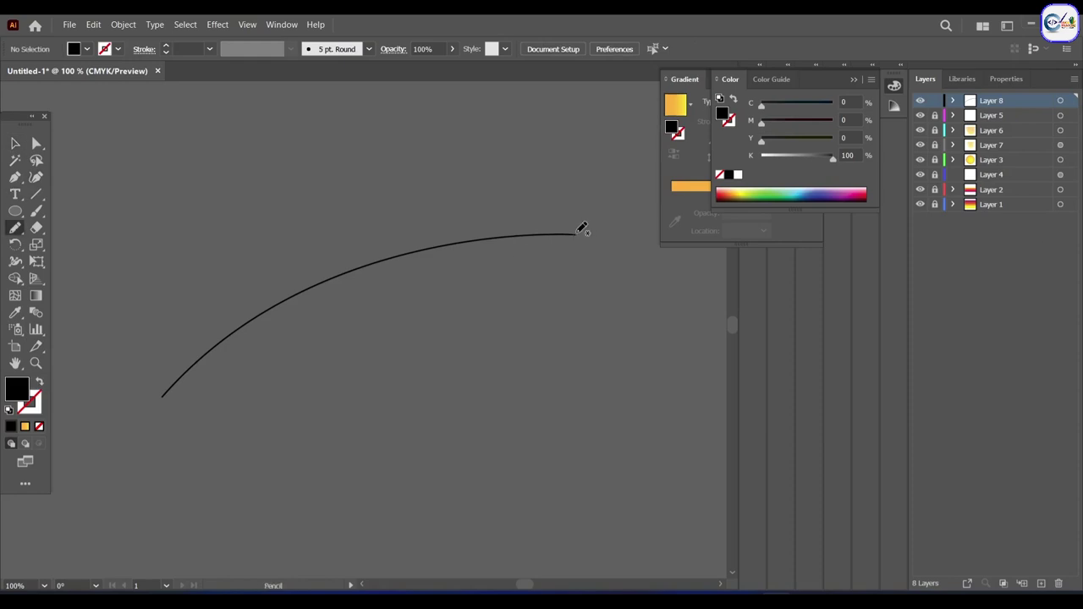
pyautogui.moveTo(576, 234); pyautogui.dragTo(542, 307)
# Step: Sketch pencil leaf strands along the underside of the frond stem, working leftward
pyautogui.scroll(2, 543, 307)
pyautogui.moveTo(544, 207)
pyautogui.mouseDown()
pyautogui.moveTo(540, 323)
pyautogui.moveTo(525, 318)
pyautogui.mouseUp()
pyautogui.moveTo(510, 211); pyautogui.dragTo(501, 320)
pyautogui.moveTo(497, 221); pyautogui.dragTo(486, 326)
pyautogui.scroll(-3, 493, 224)
pyautogui.scroll(3, 510, 300)
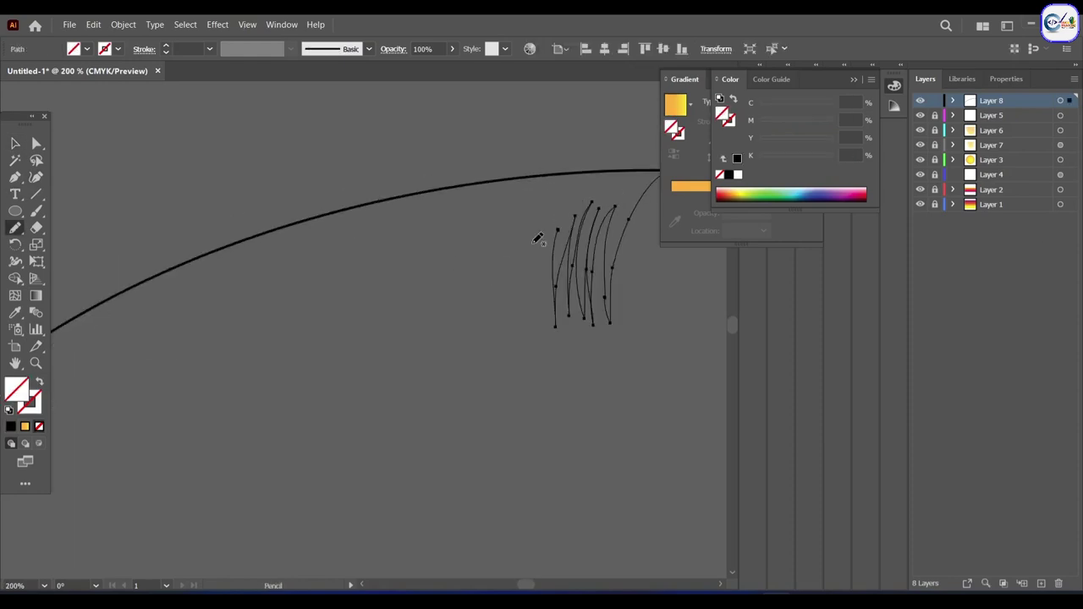
pyautogui.scroll(-1, 537, 237)
pyautogui.moveTo(580, 213); pyautogui.dragTo(572, 299)
pyautogui.moveTo(567, 217)
pyautogui.mouseDown()
pyautogui.moveTo(554, 303)
pyautogui.moveTo(533, 304)
pyautogui.mouseUp()
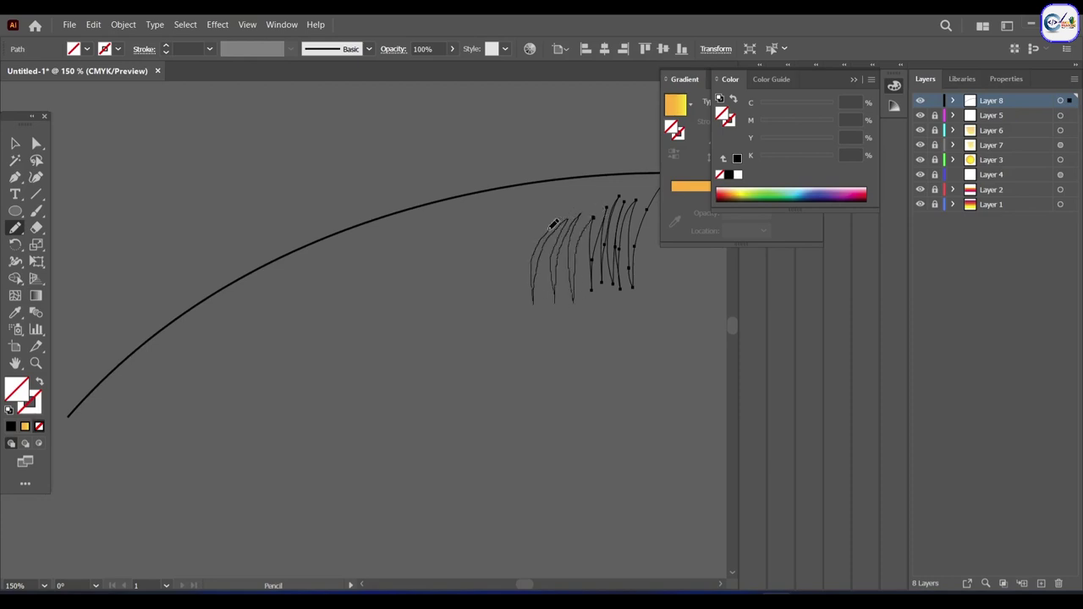
pyautogui.moveTo(500, 238); pyautogui.dragTo(461, 327)
pyautogui.moveTo(481, 244)
pyautogui.mouseDown()
pyautogui.moveTo(443, 320)
pyautogui.moveTo(429, 315)
pyautogui.mouseUp()
pyautogui.moveTo(450, 250); pyautogui.dragTo(406, 325)
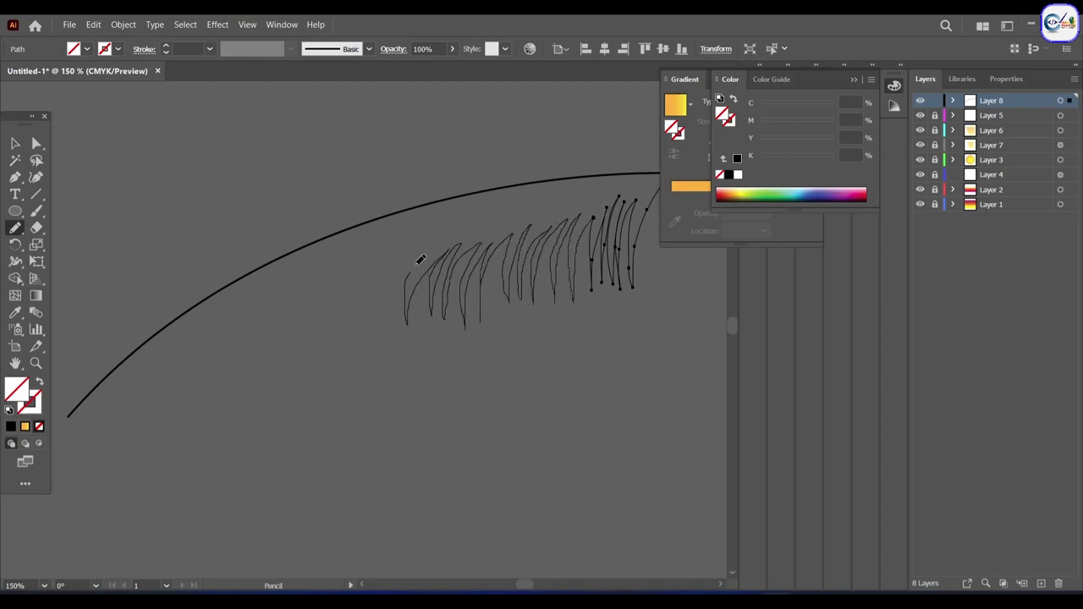
pyautogui.moveTo(411, 253); pyautogui.dragTo(379, 340)
pyautogui.moveTo(377, 256); pyautogui.dragTo(338, 340)
# Step: Finish the leaf strands toward the stem's base and select all frond strokes
pyautogui.moveTo(333, 258); pyautogui.dragTo(322, 345)
pyautogui.moveTo(314, 267)
pyautogui.mouseDown()
pyautogui.moveTo(298, 358)
pyautogui.moveTo(277, 362)
pyautogui.mouseUp()
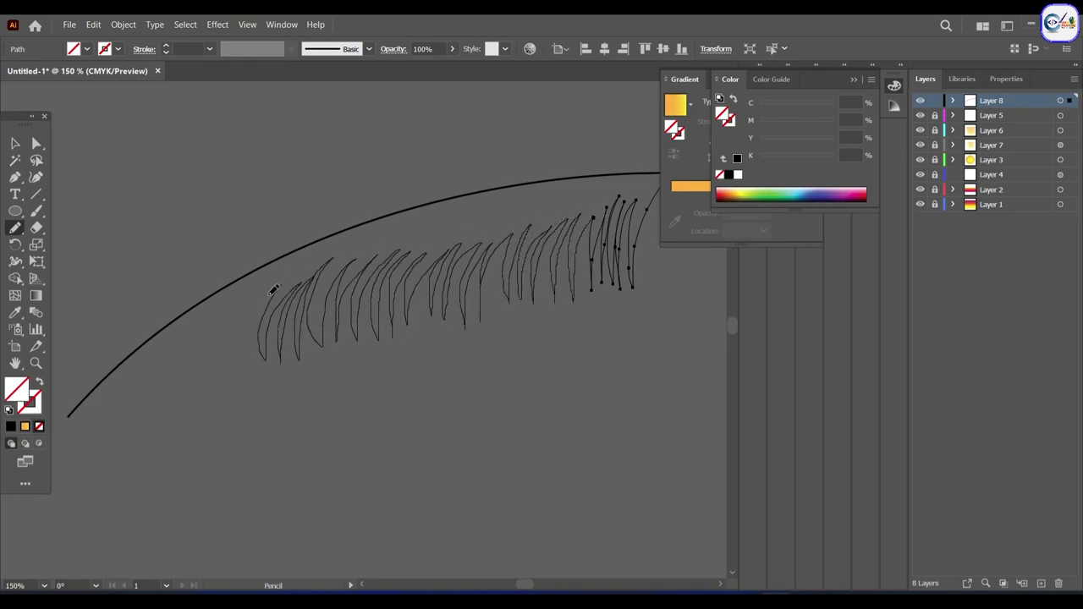
pyautogui.moveTo(273, 288); pyautogui.dragTo(245, 367)
pyautogui.moveTo(243, 298)
pyautogui.mouseDown()
pyautogui.moveTo(208, 372)
pyautogui.moveTo(180, 383)
pyautogui.mouseUp()
pyautogui.moveTo(163, 342); pyautogui.dragTo(134, 404)
pyautogui.moveTo(140, 364); pyautogui.dragTo(110, 414)
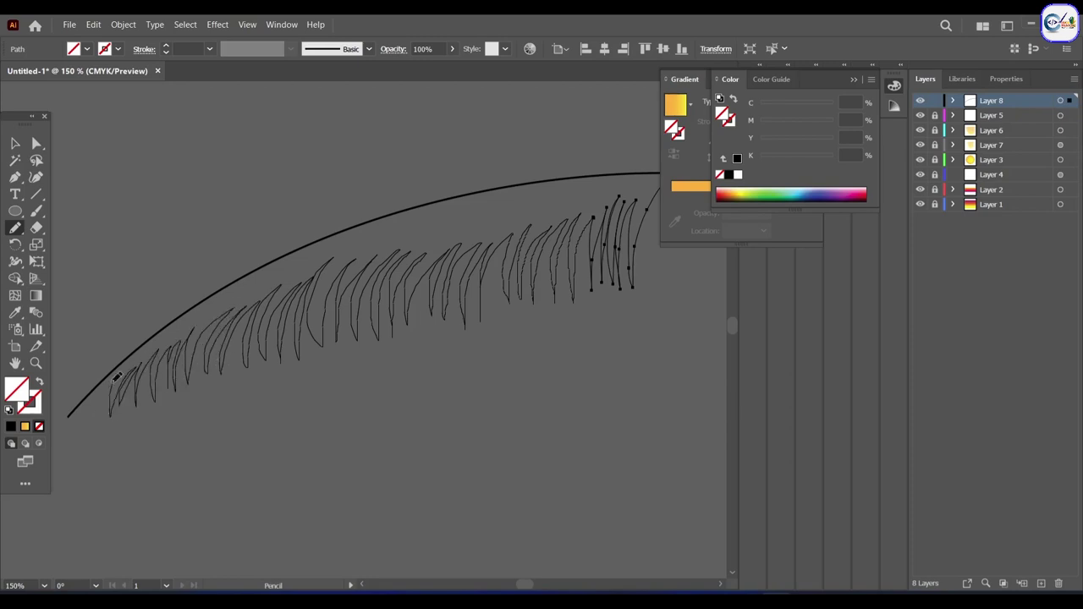
pyautogui.hotkey('ctrl', 'a')
pyautogui.scroll(3, 567, 460)
pyautogui.moveTo(688, 297)
pyautogui.mouseDown()
pyautogui.moveTo(616, 265)
pyautogui.moveTo(580, 285)
pyautogui.moveTo(496, 290)
pyautogui.moveTo(298, 337)
pyautogui.moveTo(190, 410)
pyautogui.moveTo(76, 523)
pyautogui.moveTo(52, 572)
pyautogui.mouseUp()
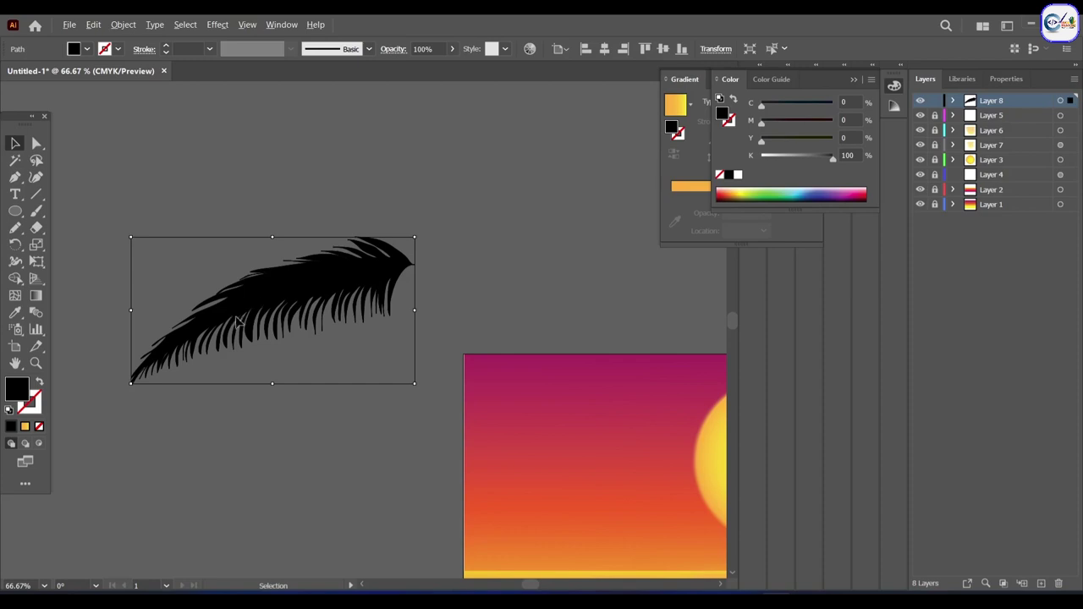
# Step: Duplicate the black frond up and left, rotate it, and select both fronds
pyautogui.moveTo(239, 320)
pyautogui.mouseDown()
pyautogui.moveTo(315, 245)
pyautogui.moveTo(350, 244)
pyautogui.moveTo(337, 223)
pyautogui.mouseUp()
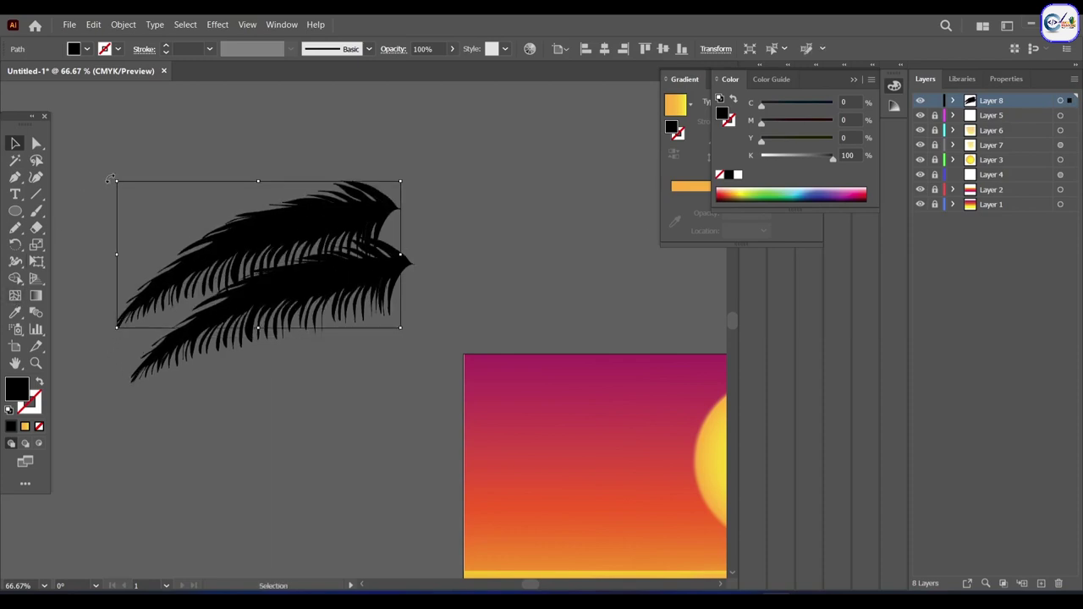
pyautogui.moveTo(110, 179); pyautogui.dragTo(157, 148)
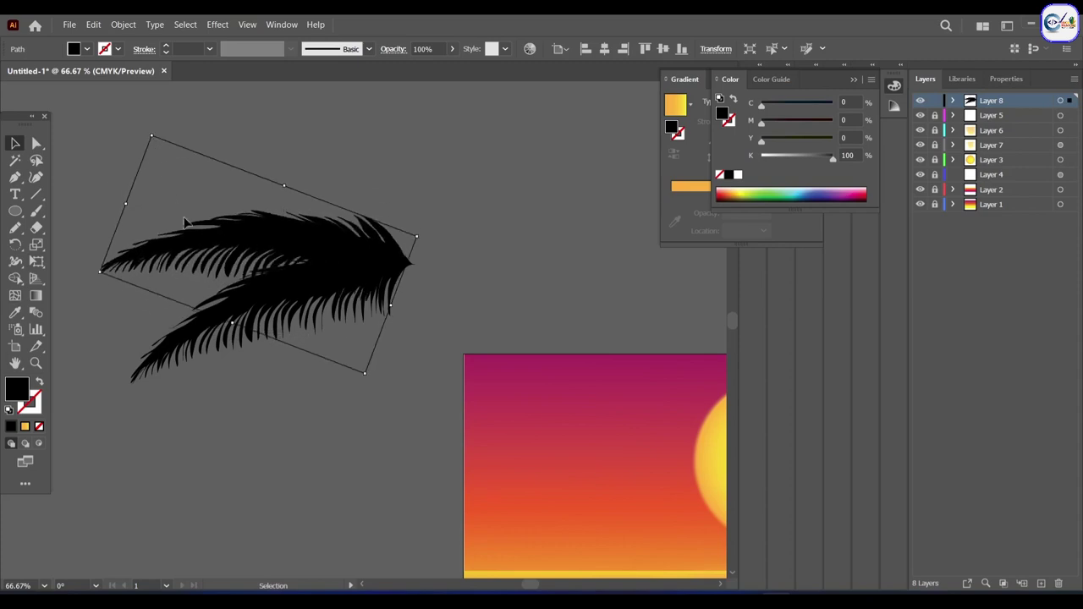
pyautogui.moveTo(184, 222); pyautogui.dragTo(275, 317)
pyautogui.keyDown('shift'); pyautogui.click(270, 309); pyautogui.keyUp('shift')
# Step: Make a vertically reflected copy of the fronds and move it right to complete the crown
pyautogui.rightClick(282, 257)
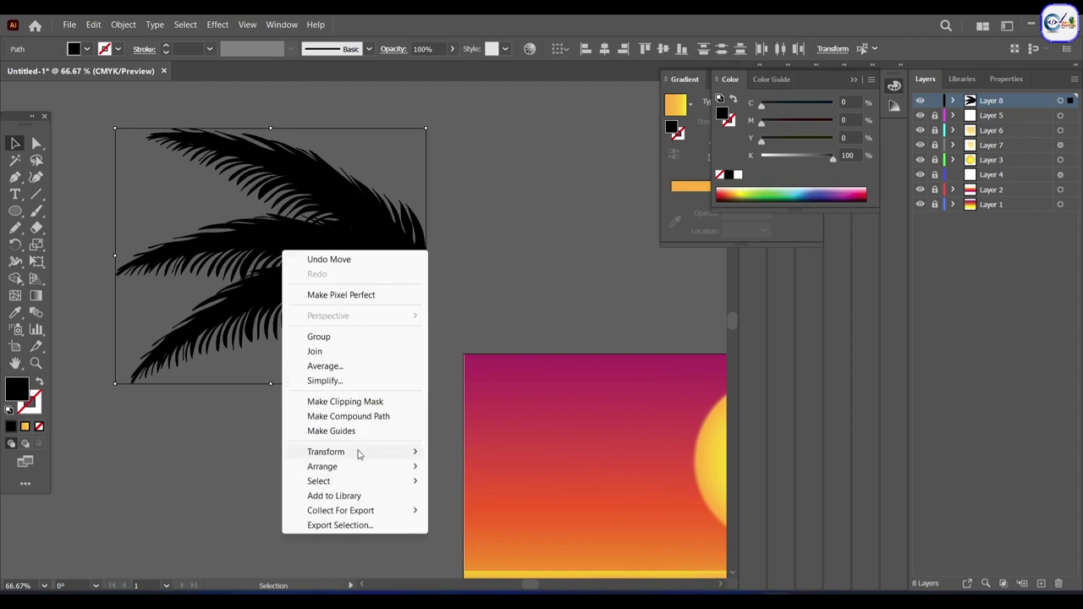
pyautogui.moveTo(326, 452)
pyautogui.click(498, 502)
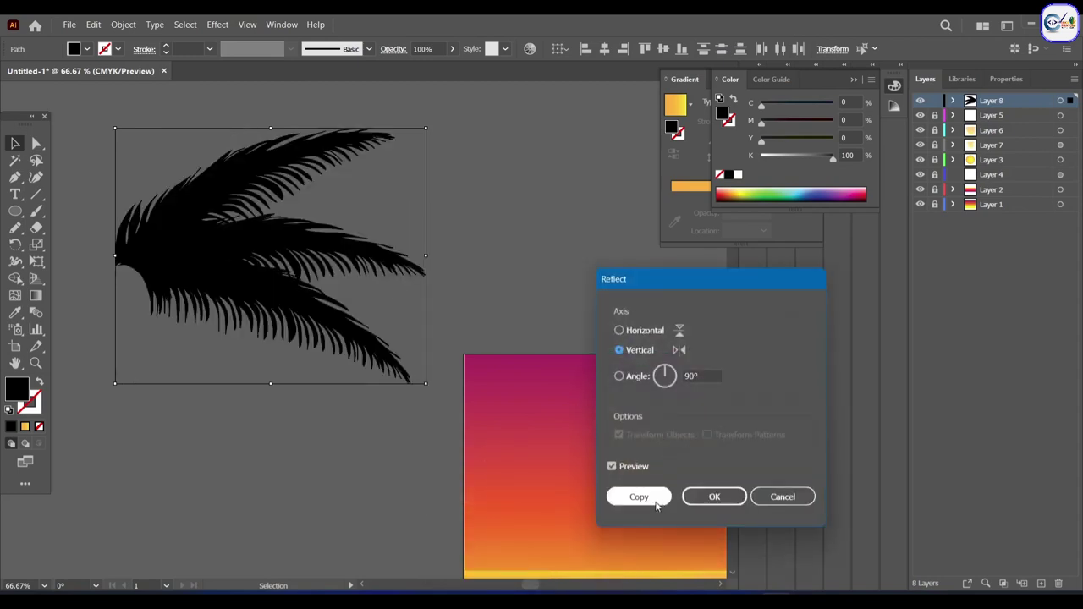
pyautogui.click(656, 504)
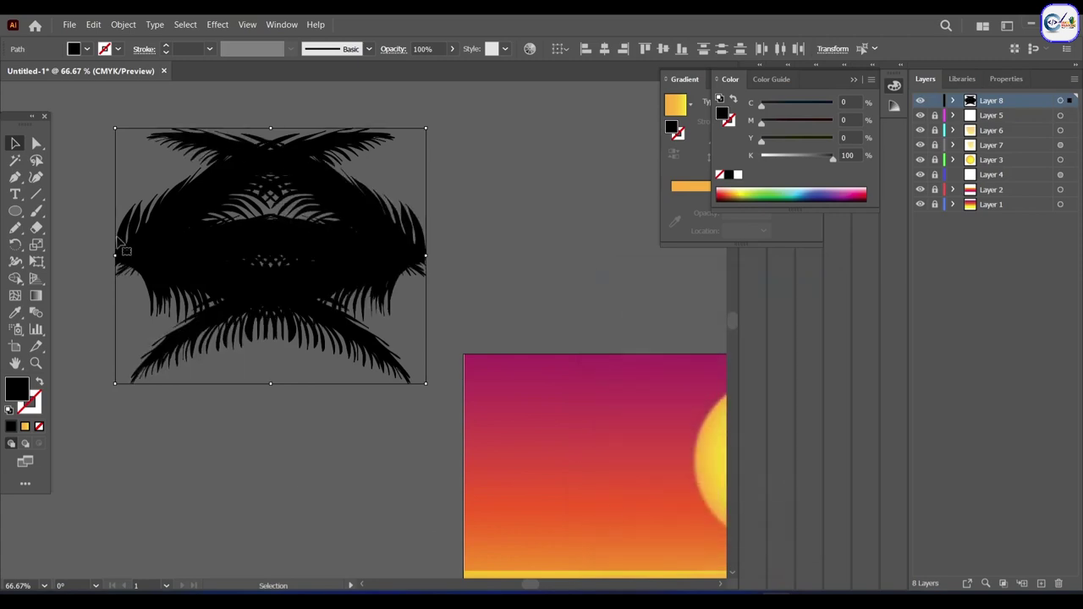
pyautogui.moveTo(147, 247); pyautogui.dragTo(423, 225)
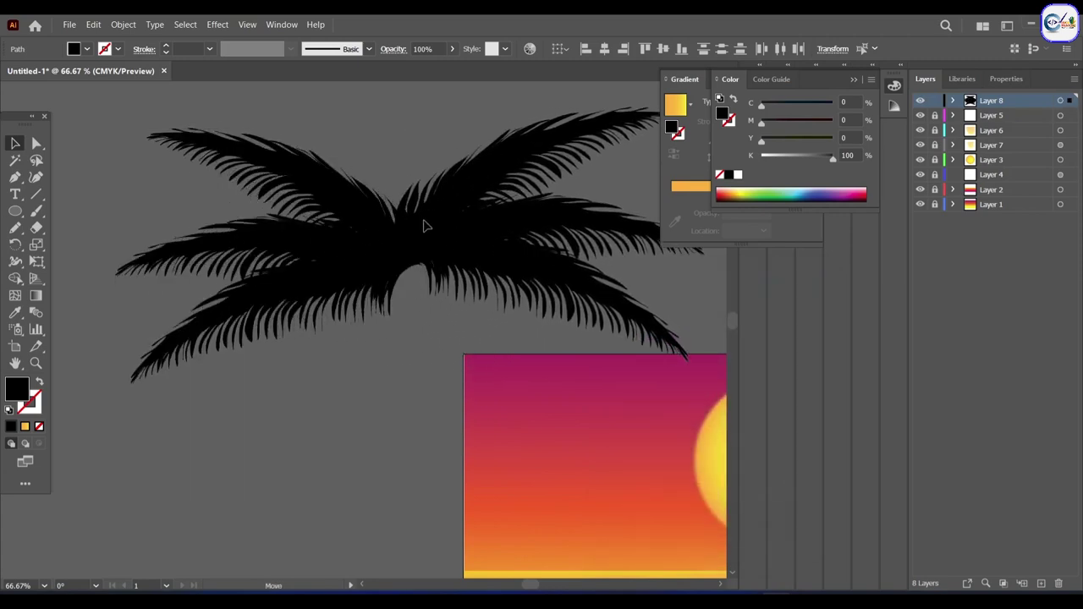
# Step: Move one left feather up to point skyward and begin a curved trunk path below
pyautogui.click(269, 290)
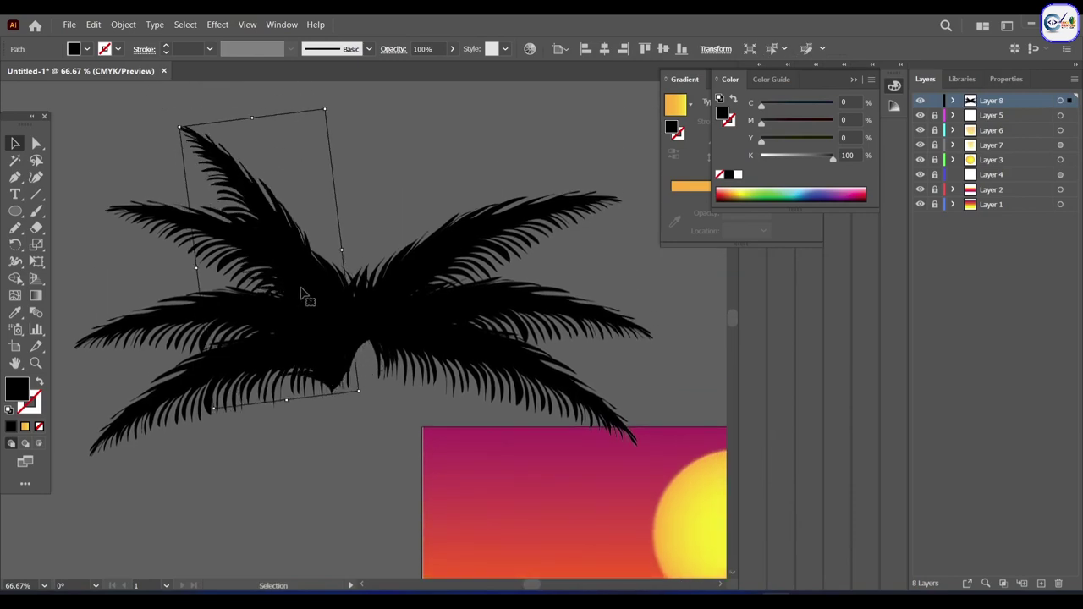
pyautogui.moveTo(301, 292); pyautogui.dragTo(334, 244)
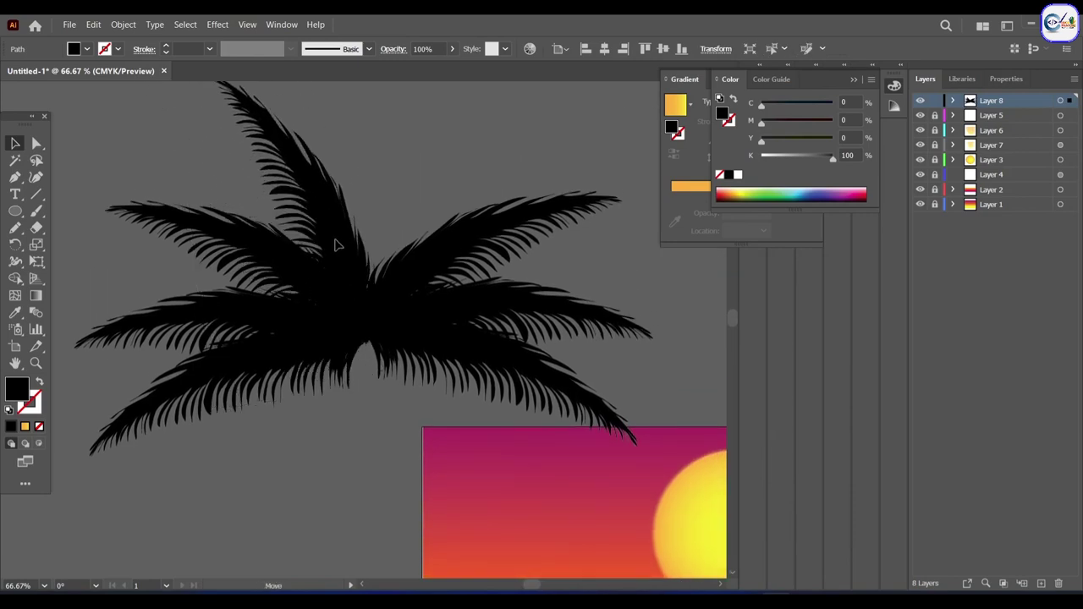
pyautogui.press('p')
pyautogui.click(320, 240)
pyautogui.moveTo(347, 313); pyautogui.dragTo(330, 416)
# Step: Close the tapered trunk shape, widening its base and bowing its side up to the crown
pyautogui.click(345, 357)
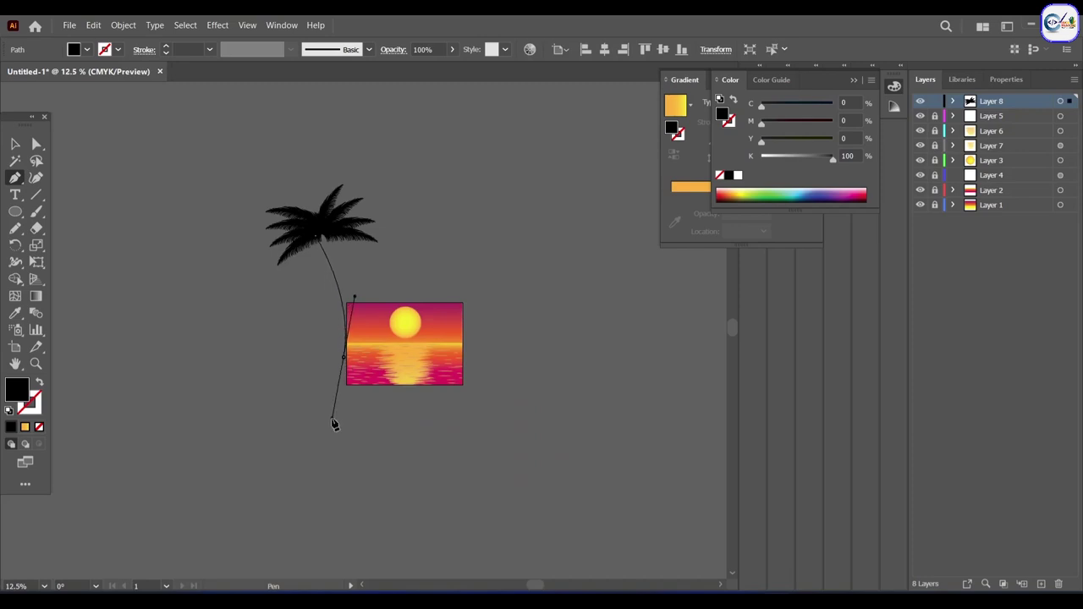
pyautogui.click(345, 361)
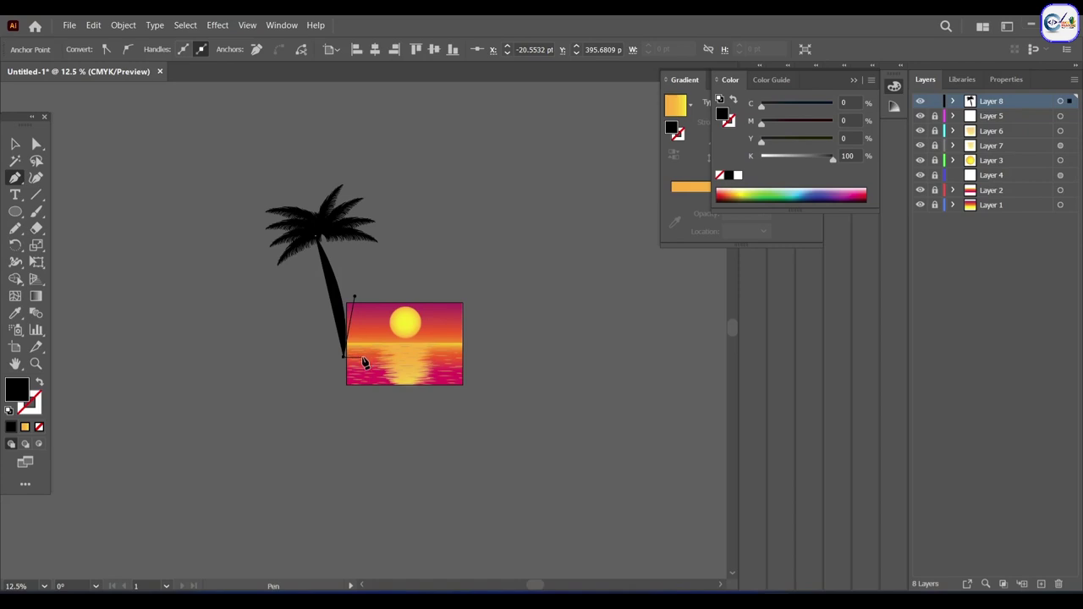
pyautogui.click(363, 360)
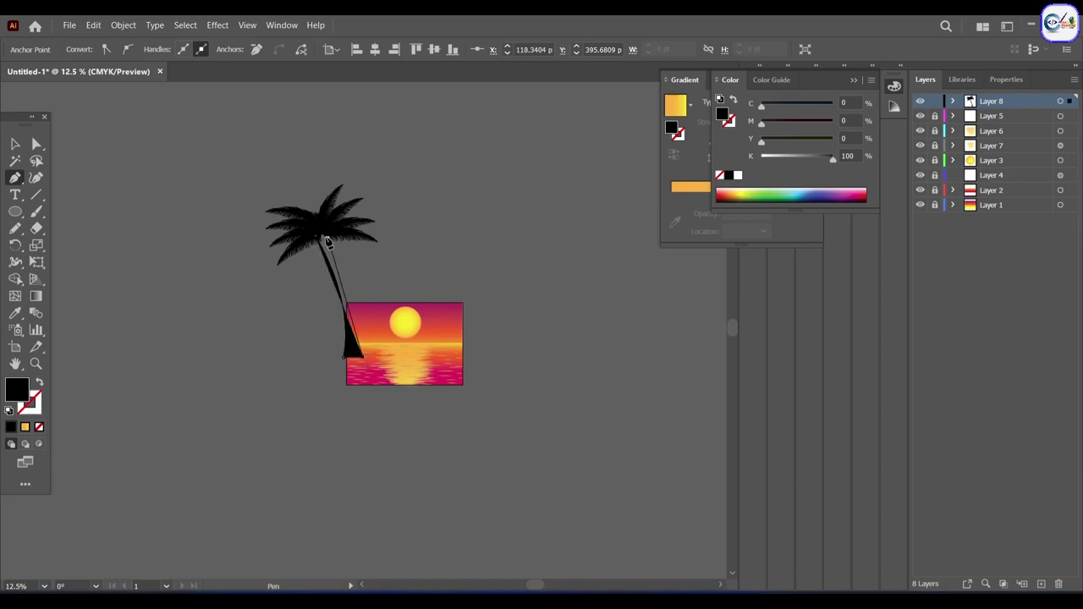
pyautogui.moveTo(321, 236); pyautogui.dragTo(309, 229)
pyautogui.moveTo(307, 220); pyautogui.dragTo(304, 218)
pyautogui.scroll(1, 307, 220)
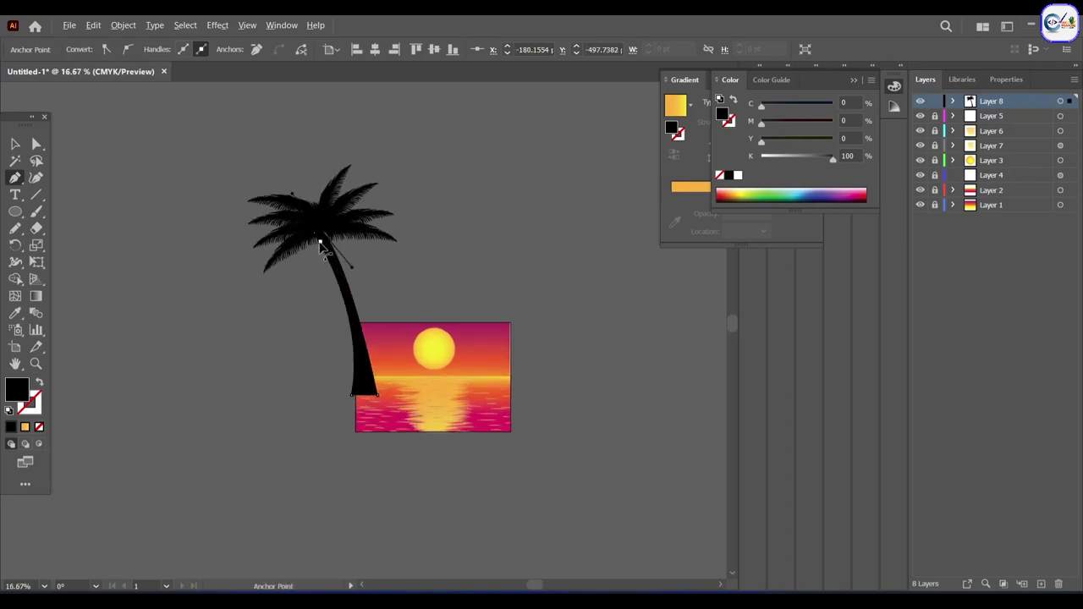
pyautogui.scroll(3, 313, 216)
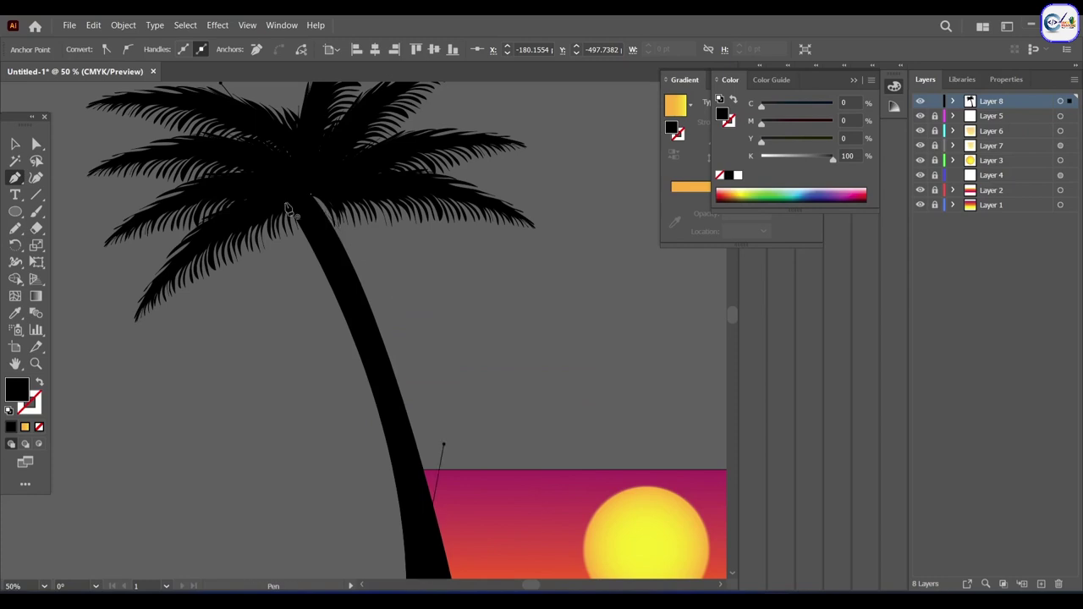
pyautogui.scroll(-1, 299, 270)
pyautogui.scroll(-2, 300, 271)
pyautogui.scroll(1, 303, 275)
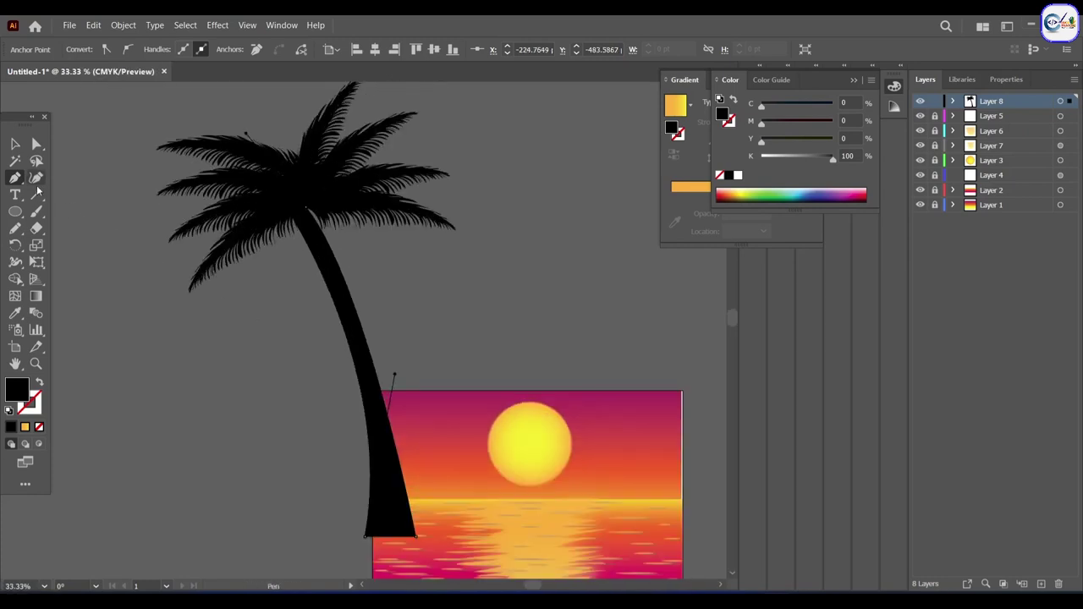
# Step: Add an anchor point to the trunk outline, reshape it, then zoom out and deselect
pyautogui.moveTo(17, 185); pyautogui.dragTo(68, 193)
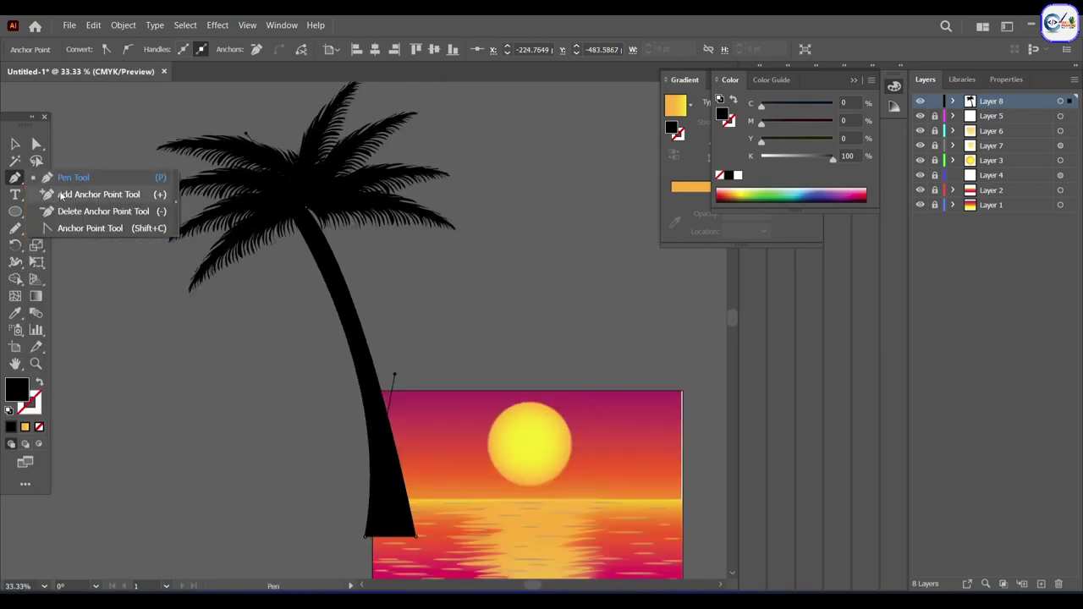
pyautogui.click(364, 330)
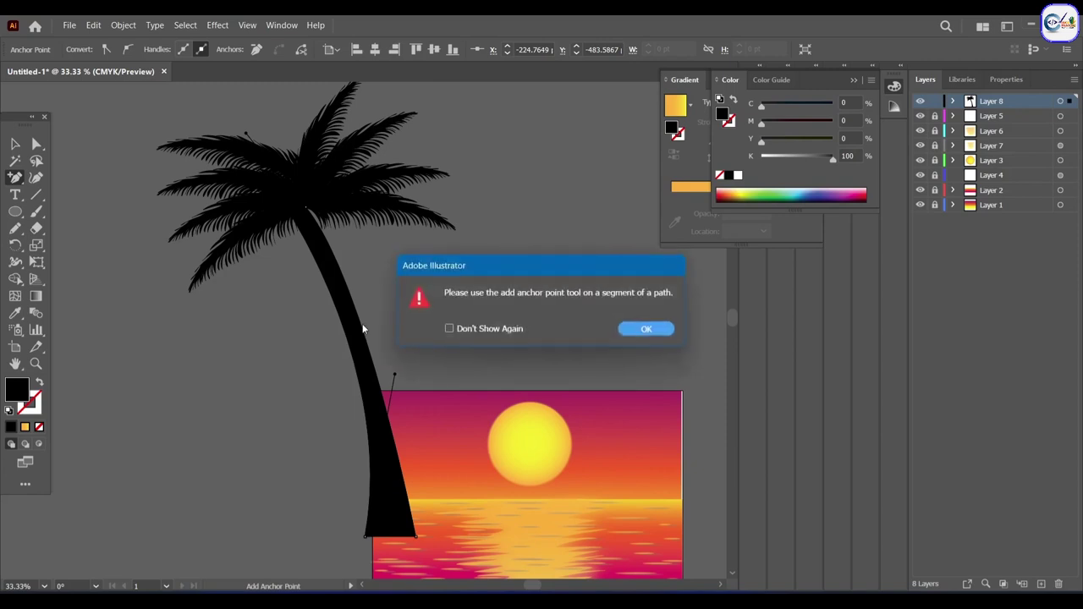
pyautogui.click(648, 330)
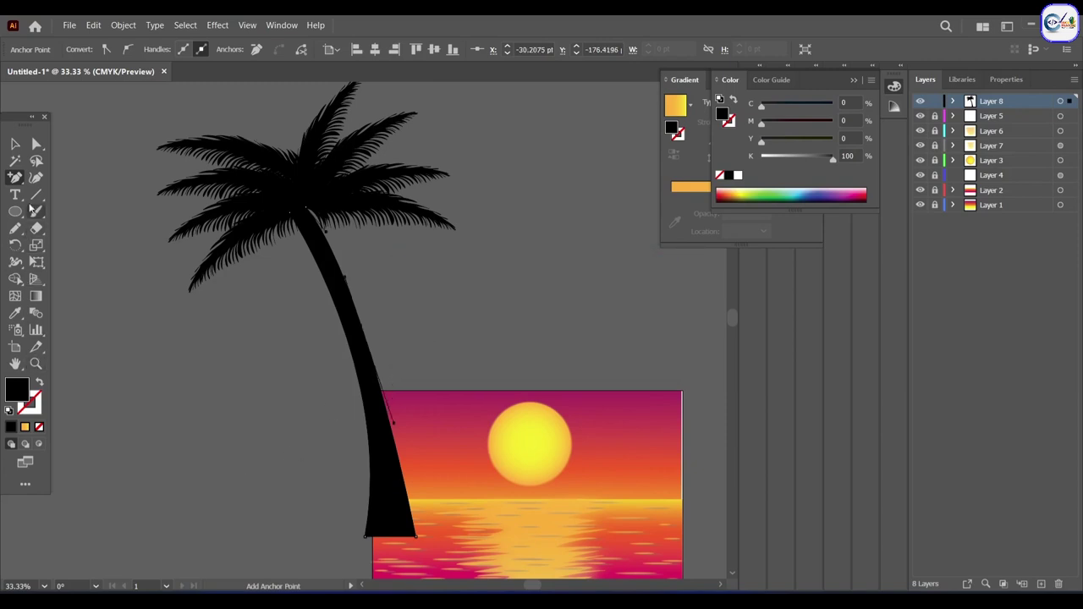
pyautogui.click(37, 150)
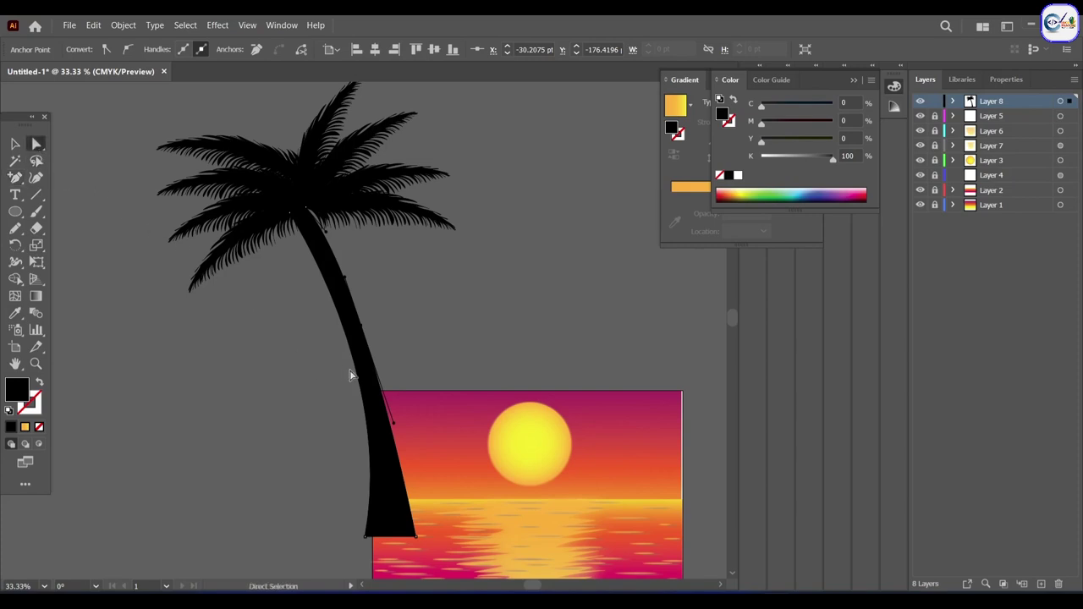
pyautogui.scroll(1, 427, 362)
pyautogui.scroll(-2, 406, 368)
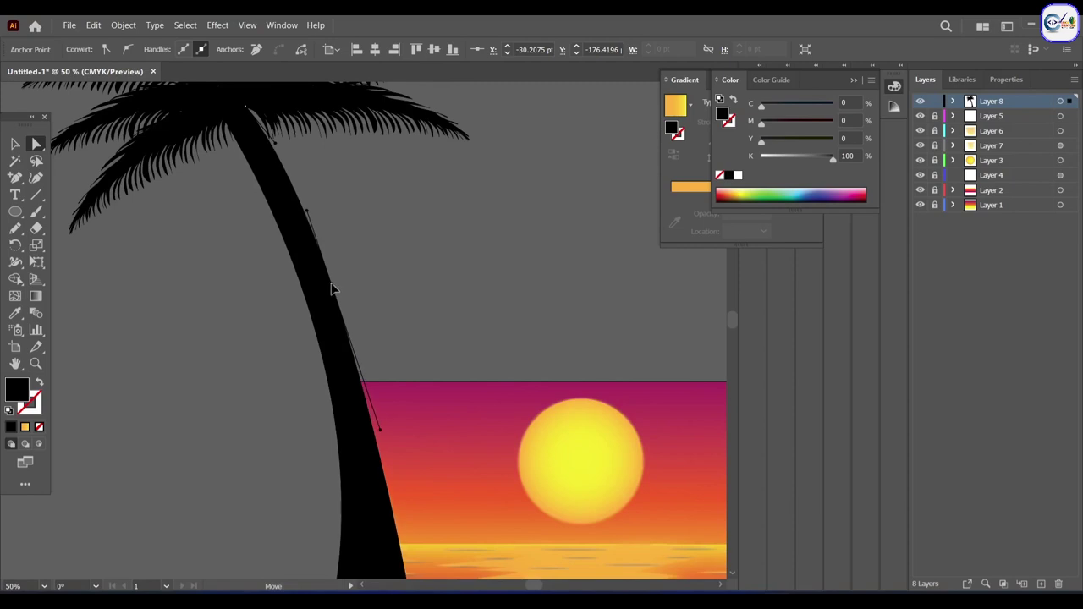
pyautogui.hotkey('ctrl', '-')
pyautogui.press('v')
pyautogui.click(292, 231)
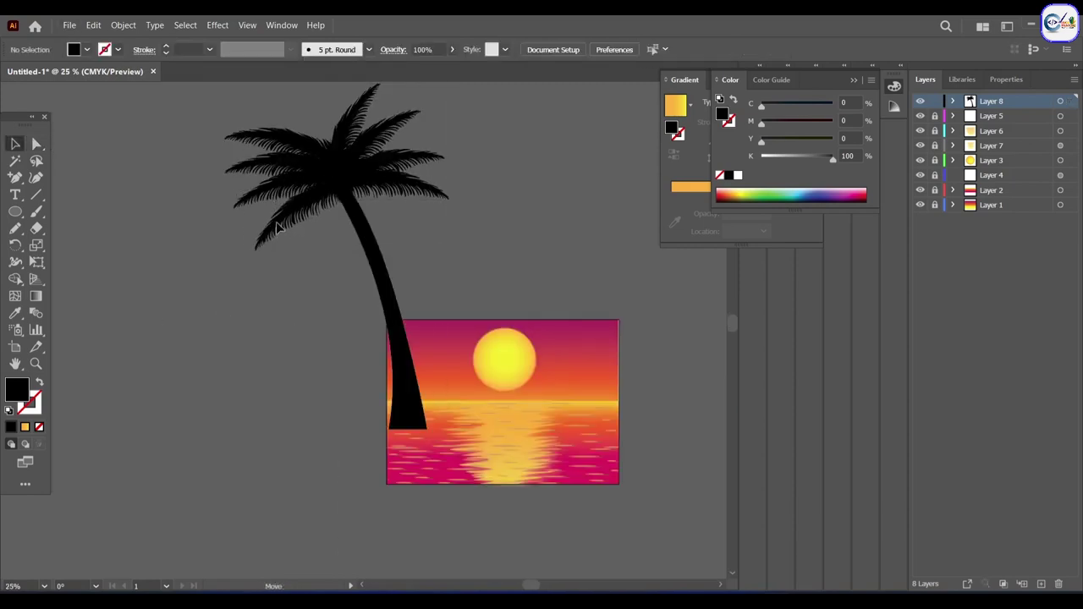
# Step: Move a leaf to the crown's right side and group all the palm tree parts
pyautogui.click(258, 170)
pyautogui.moveTo(258, 169); pyautogui.dragTo(406, 175)
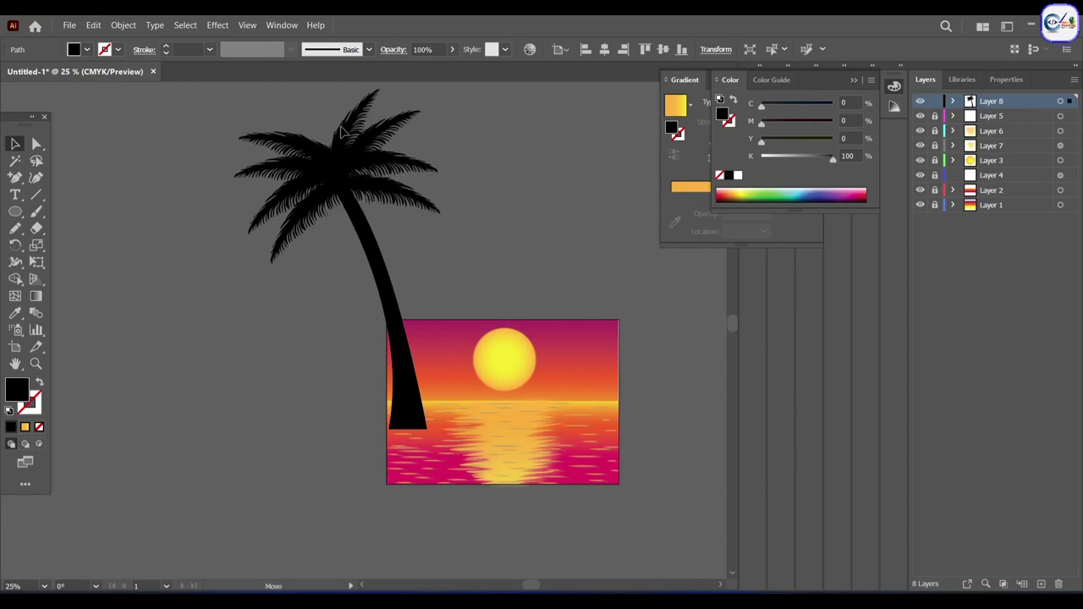
pyautogui.scroll(2, 407, 175)
pyautogui.click(360, 103)
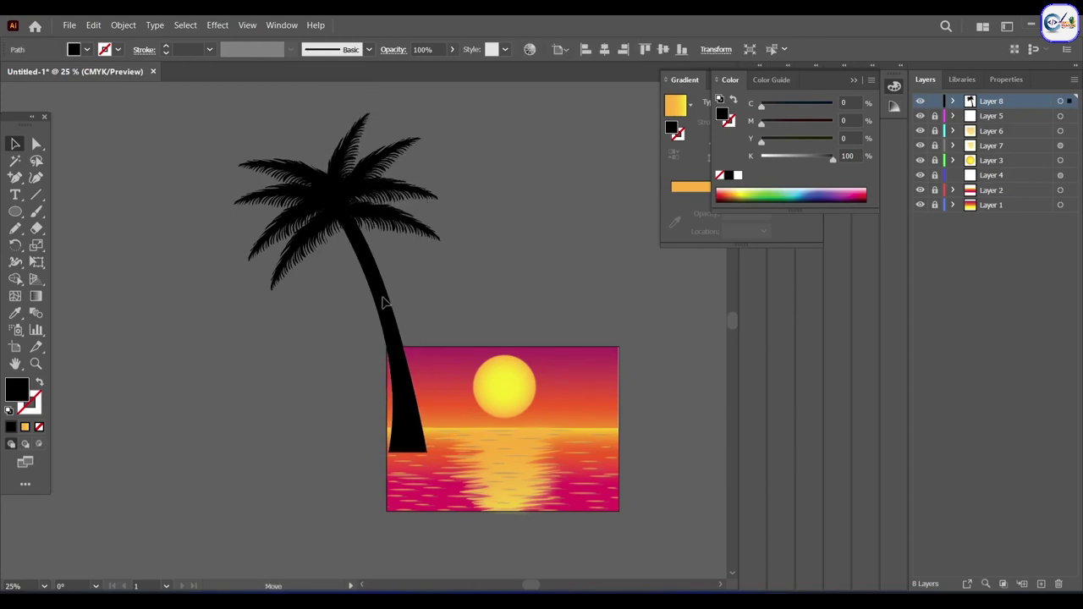
pyautogui.rightClick(379, 288)
pyautogui.click(435, 380)
# Step: Shrink the grouped palm and place it on the sunset's left side
pyautogui.moveTo(242, 140); pyautogui.dragTo(343, 273)
pyautogui.hotkey('ctrl', '+')
pyautogui.hotkey('ctrl', '+')
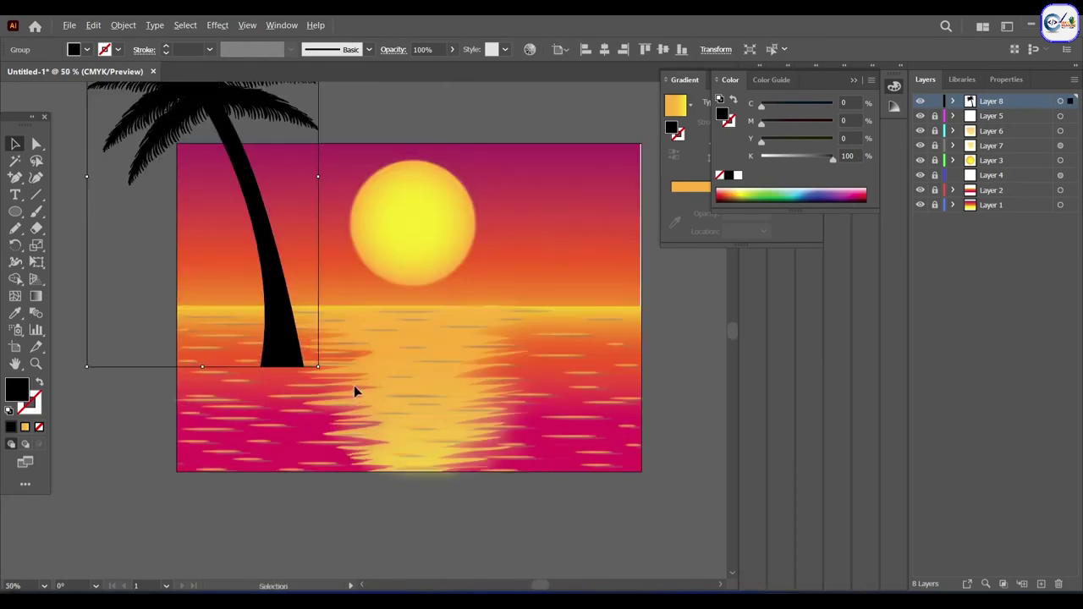
pyautogui.hotkey('ctrl', '+')
pyautogui.moveTo(280, 343)
pyautogui.mouseDown()
pyautogui.moveTo(394, 508)
pyautogui.moveTo(298, 459)
pyautogui.mouseUp()
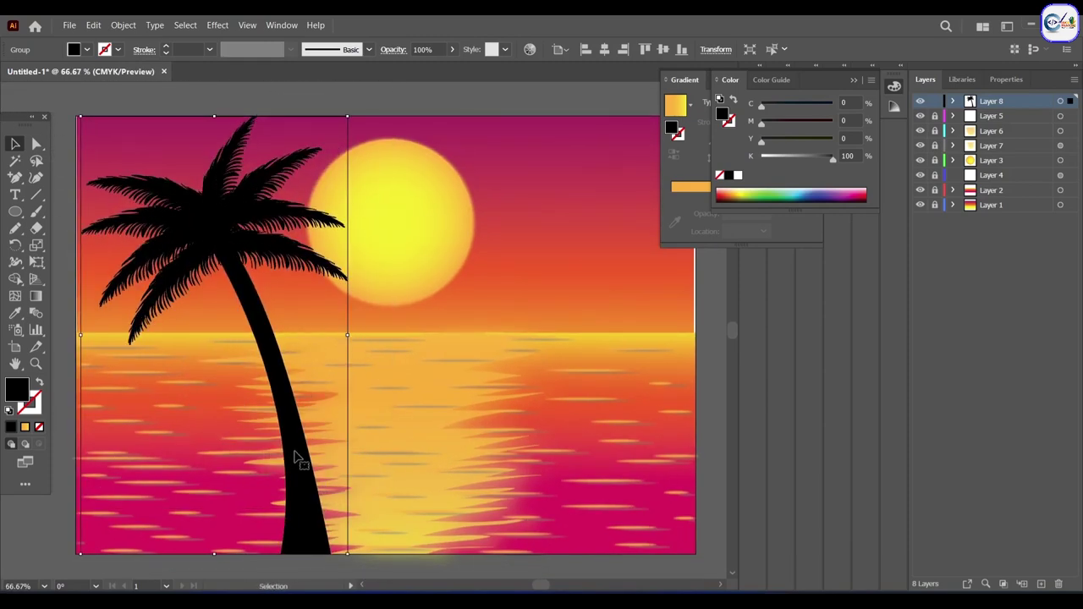
pyautogui.moveTo(85, 121); pyautogui.dragTo(86, 133)
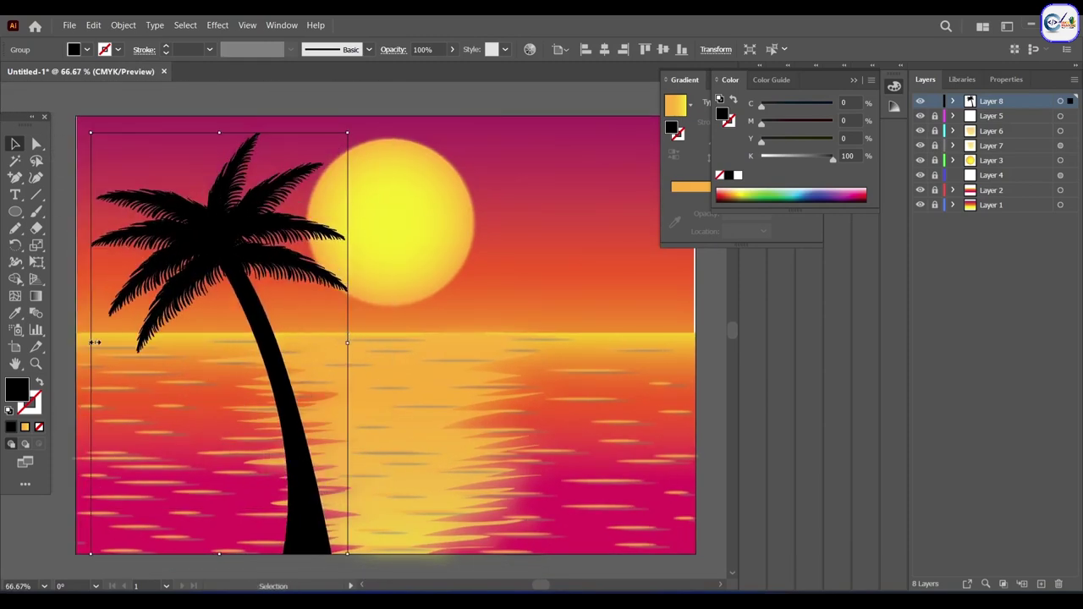
# Step: Place a copy of the palm in front of the sun and add new Layer 9
pyautogui.rightClick(244, 277)
pyautogui.moveTo(403, 173); pyautogui.dragTo(432, 269)
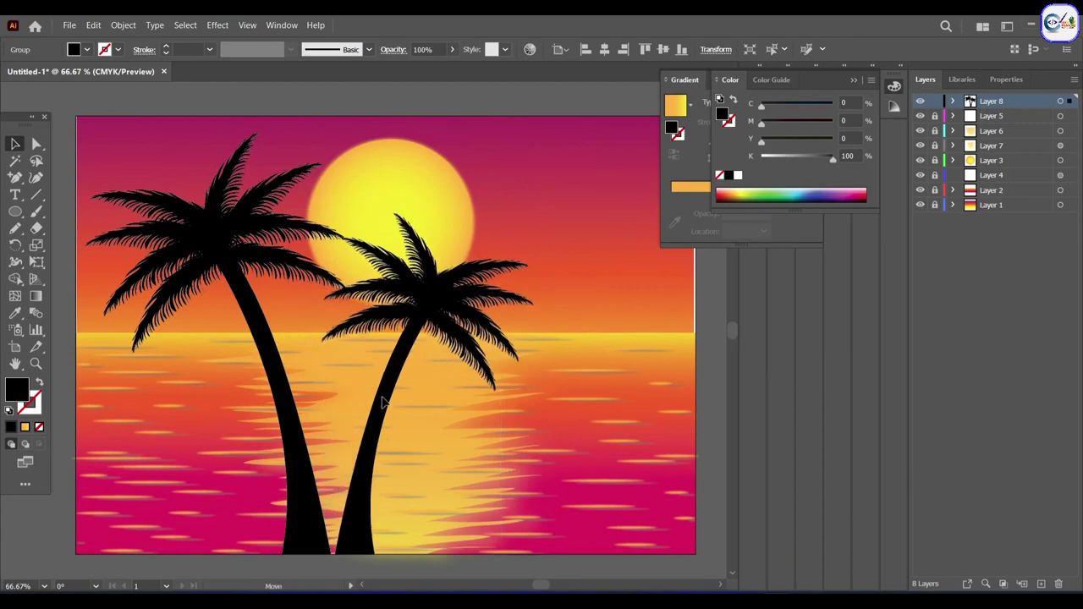
pyautogui.hotkey('ctrl', 'shift', 'a')
pyautogui.hotkey('ctrl', 'l')
pyautogui.hotkey('ctrl', '=')
pyautogui.hotkey('ctrl', '=')
# Step: Draw a closed two-winged bird silhouette over the sun with the Pen tool
pyautogui.press('p')
pyautogui.click(434, 286)
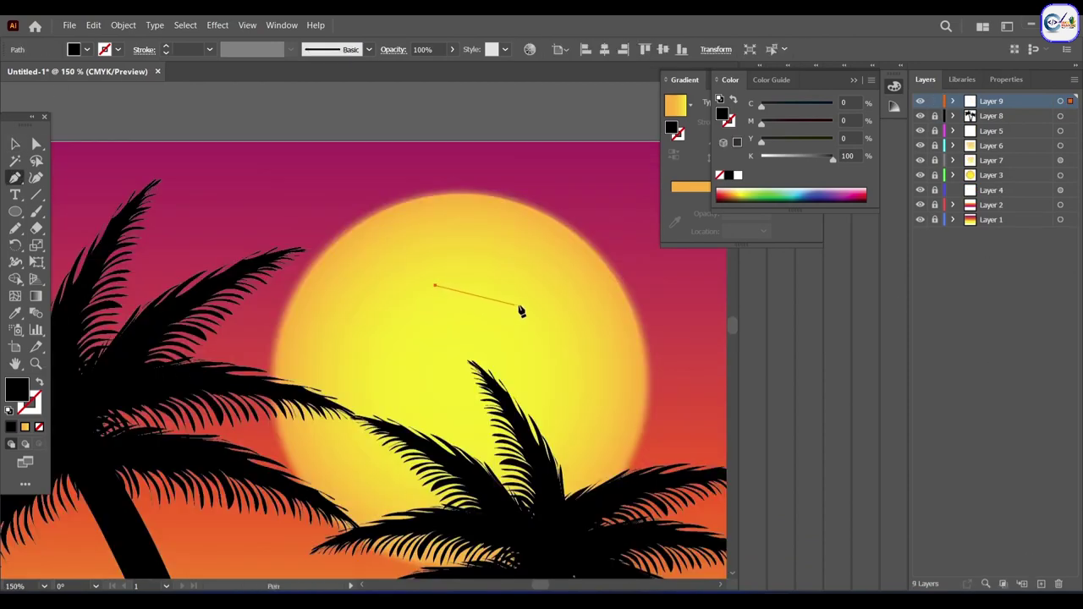
pyautogui.moveTo(510, 298); pyautogui.dragTo(531, 319)
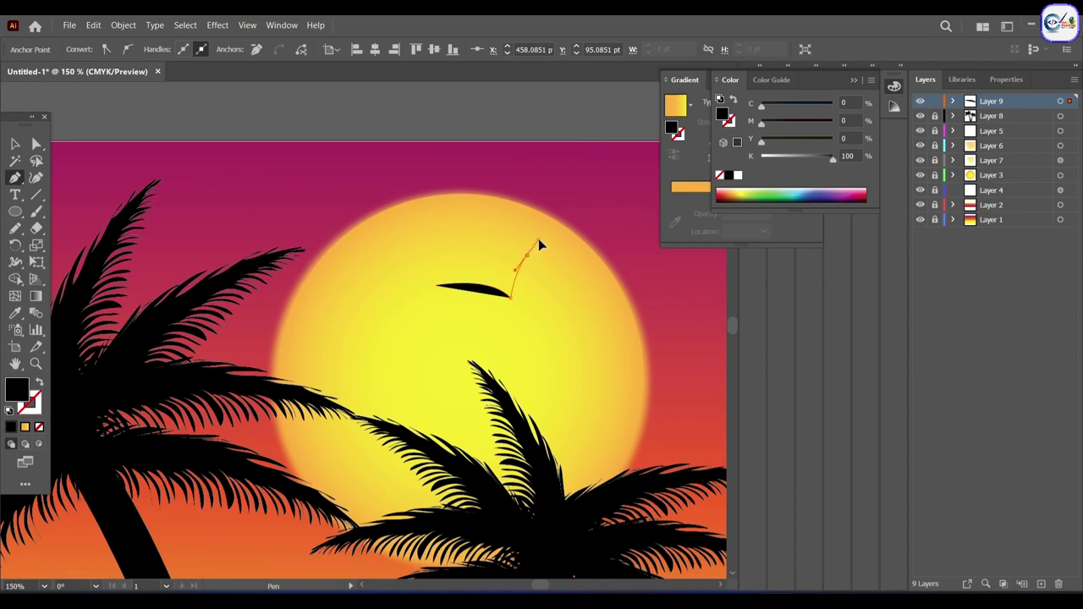
pyautogui.click(539, 240)
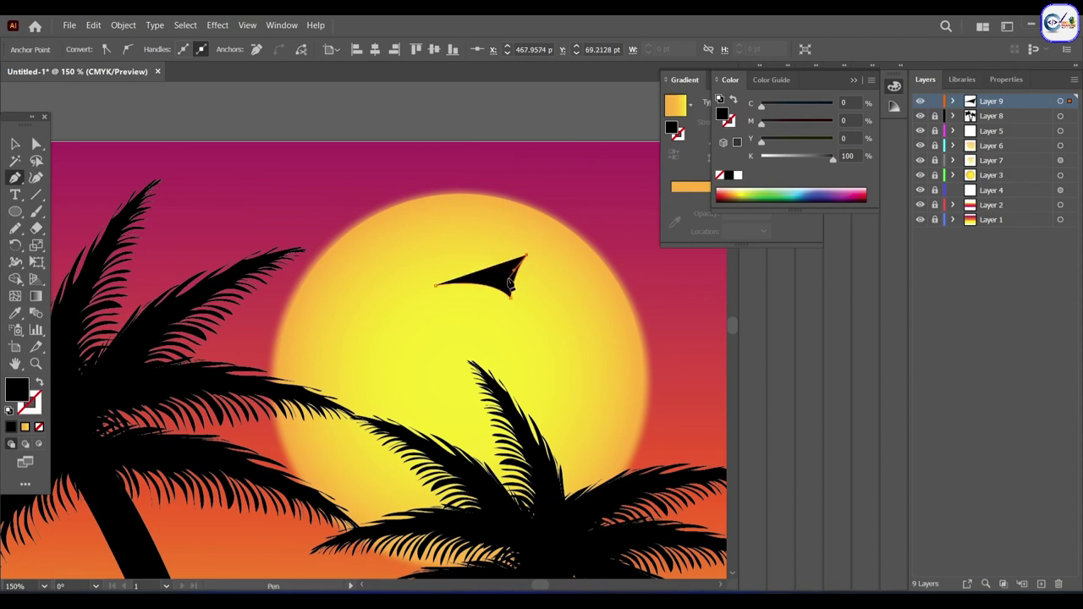
pyautogui.moveTo(507, 287); pyautogui.dragTo(510, 294)
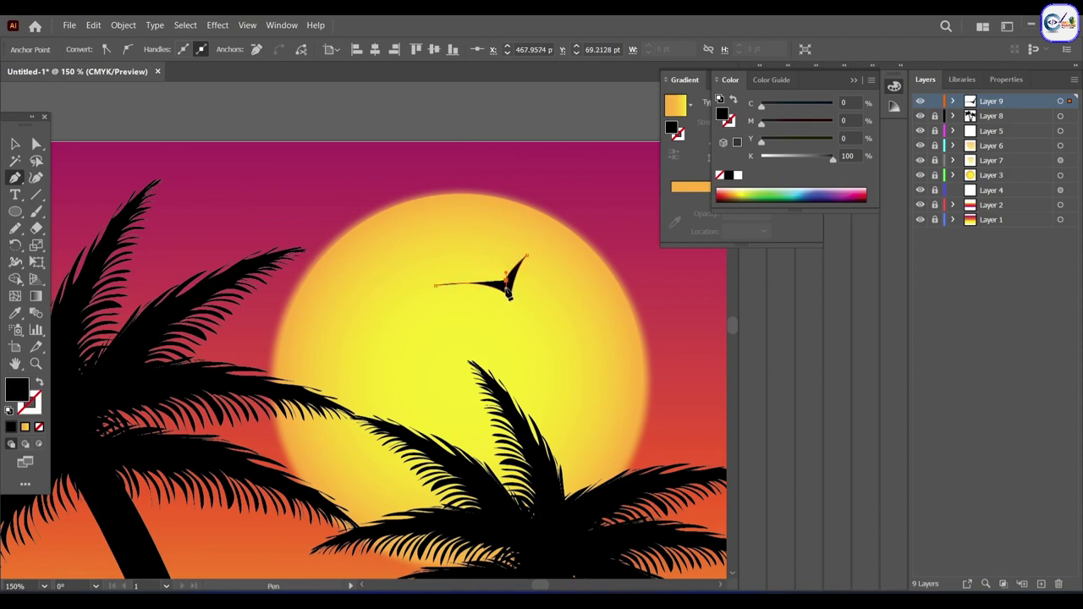
pyautogui.click(437, 284)
# Step: Duplicate the bird above the original and shrink the copies to vary their sizes
pyautogui.press('v')
pyautogui.scroll(-2, 592, 346)
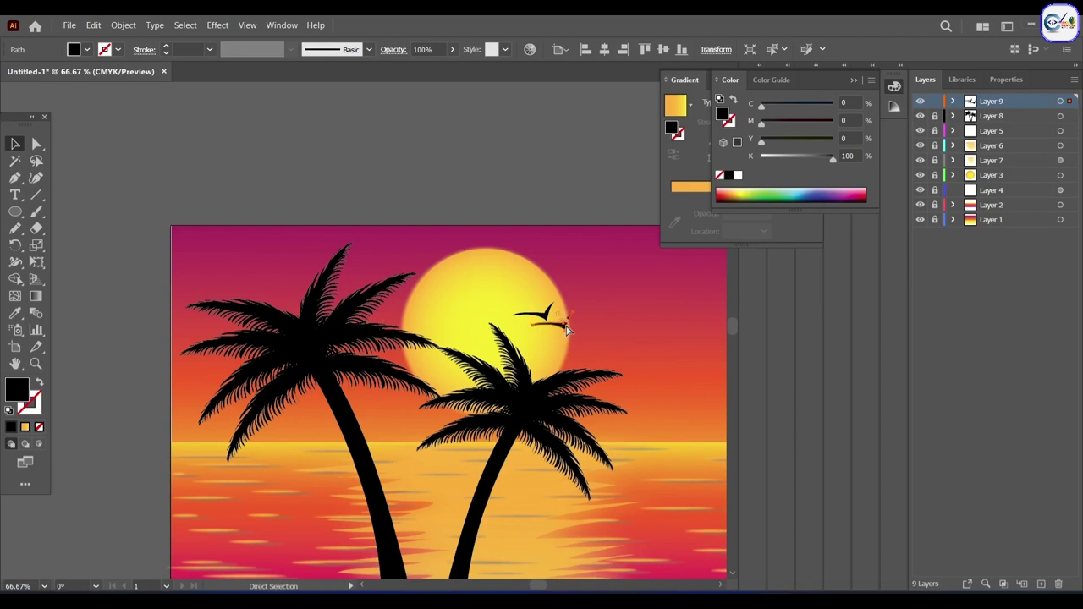
pyautogui.moveTo(565, 326); pyautogui.dragTo(567, 290)
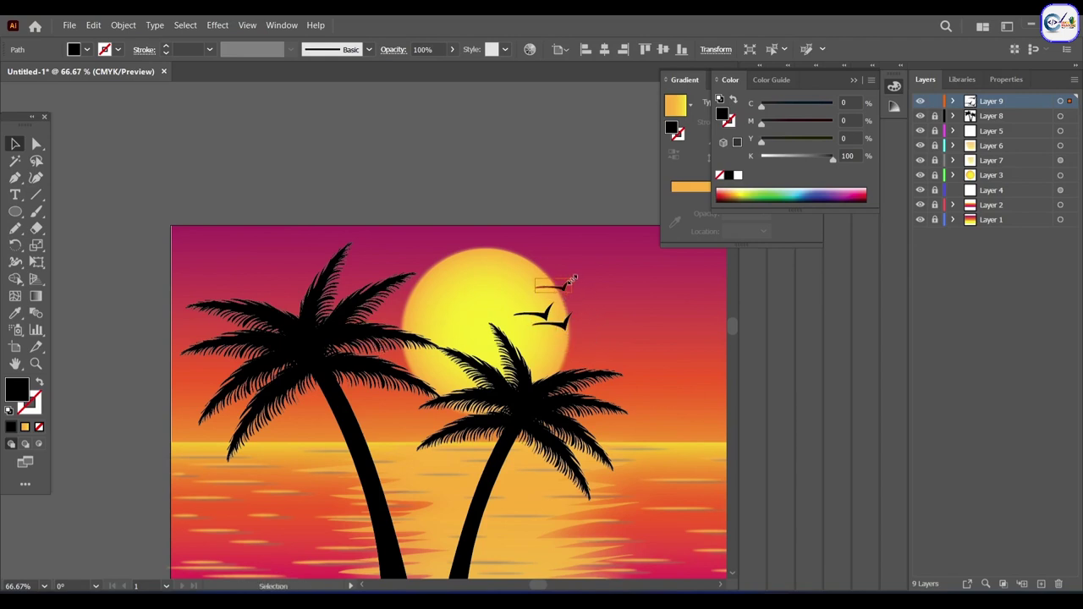
pyautogui.click(529, 315)
pyautogui.moveTo(513, 303)
pyautogui.mouseDown()
pyautogui.moveTo(524, 307)
pyautogui.moveTo(376, 277)
pyautogui.moveTo(430, 265)
pyautogui.moveTo(505, 315)
pyautogui.mouseUp()
pyautogui.click(554, 286)
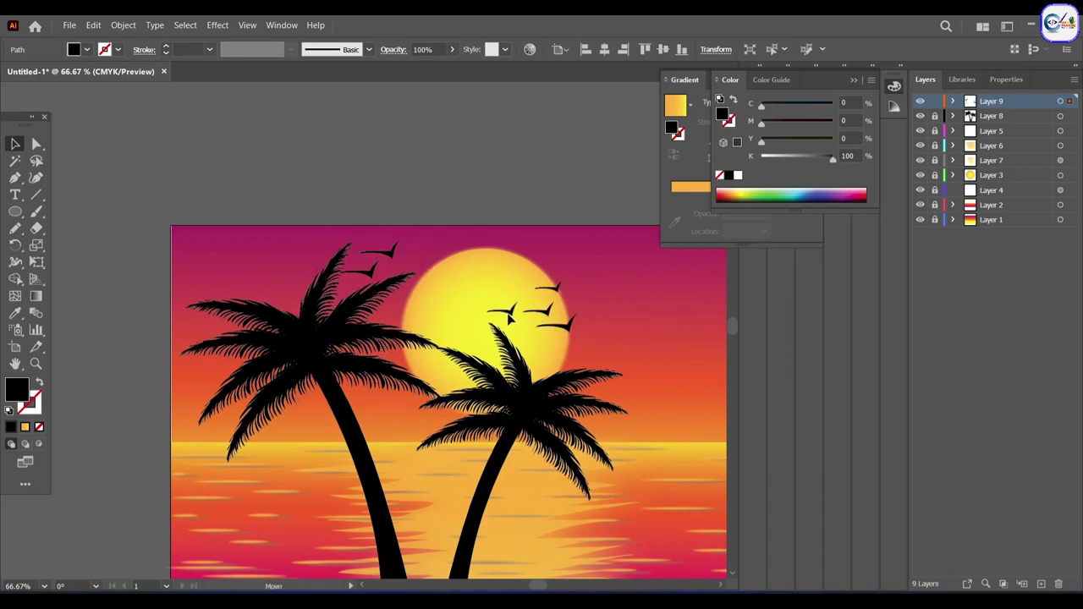
# Step: Draw the curved boat hull as a closed Pen path
pyautogui.moveTo(398, 290); pyautogui.dragTo(439, 312)
pyautogui.moveTo(538, 318); pyautogui.dragTo(569, 307)
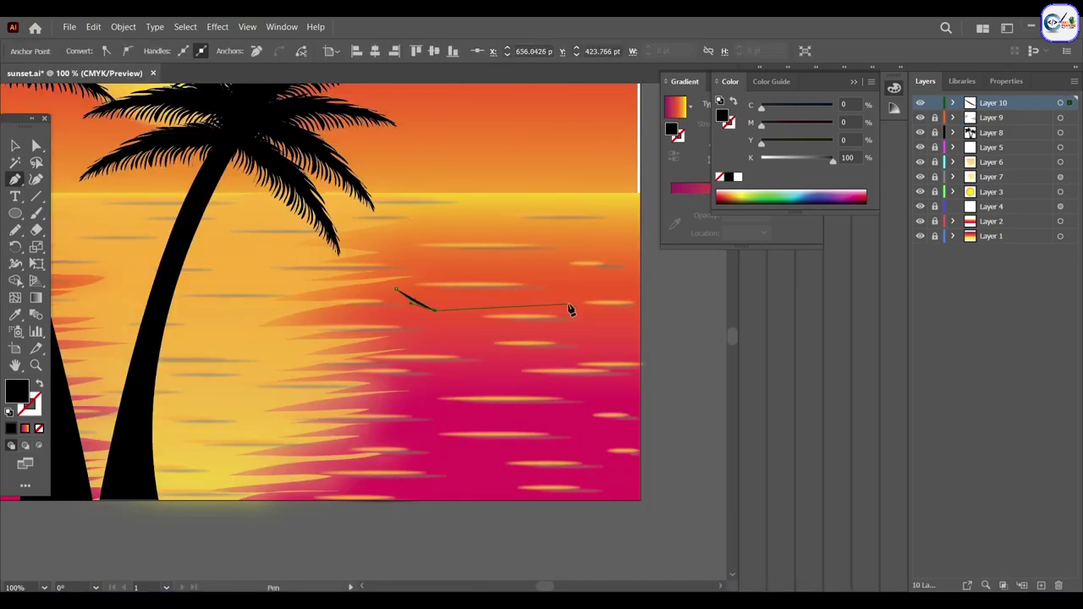
pyautogui.click(615, 284)
pyautogui.moveTo(570, 351); pyautogui.dragTo(462, 359)
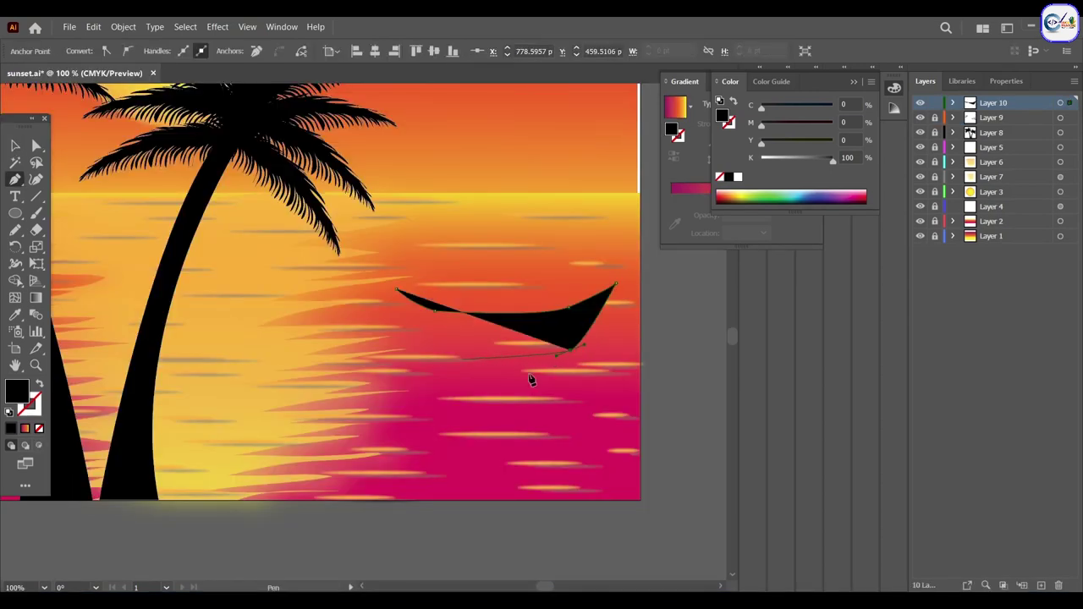
pyautogui.click(433, 354)
pyautogui.click(398, 291)
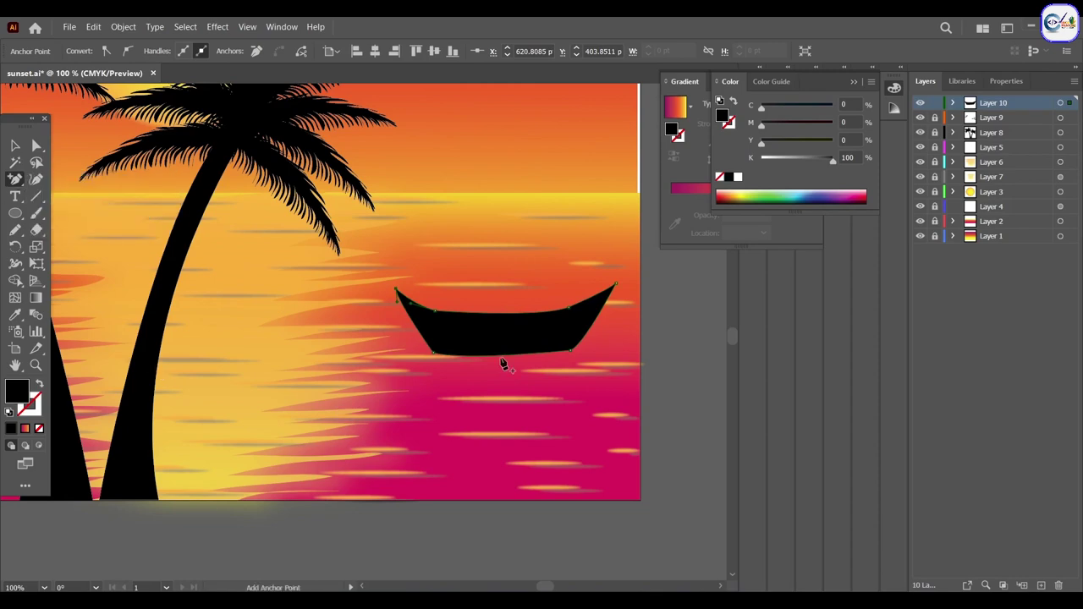
# Step: Try reshaping the hull's top-edge anchor, then undo it and deselect the hull
pyautogui.press('a')
pyautogui.hotkey('ctrl', '=')
pyautogui.click(280, 248)
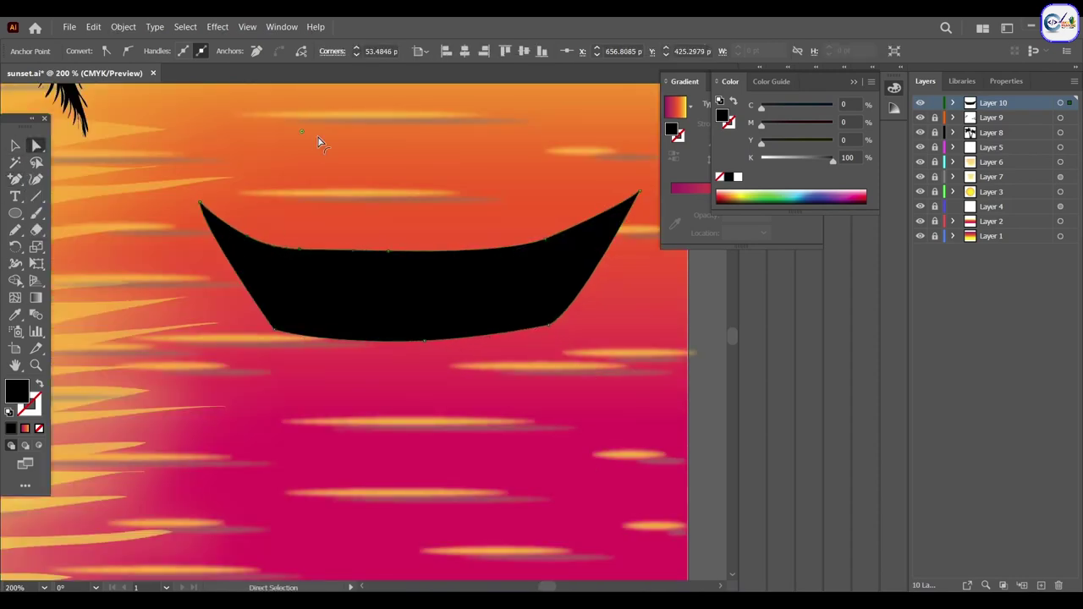
pyautogui.moveTo(398, 251); pyautogui.dragTo(399, 261)
pyautogui.hotkey('ctrl', 'z')
pyautogui.click(374, 344)
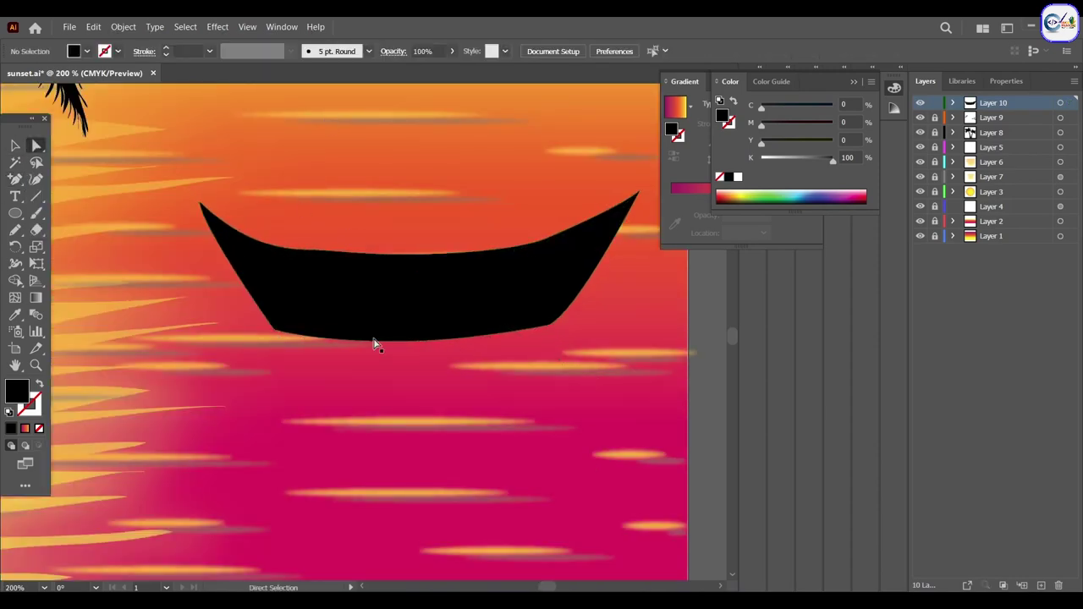
pyautogui.scroll(3, 374, 344)
# Step: Draw a triangular sail with the Pen tool and resize it taller and wider
pyautogui.press('p')
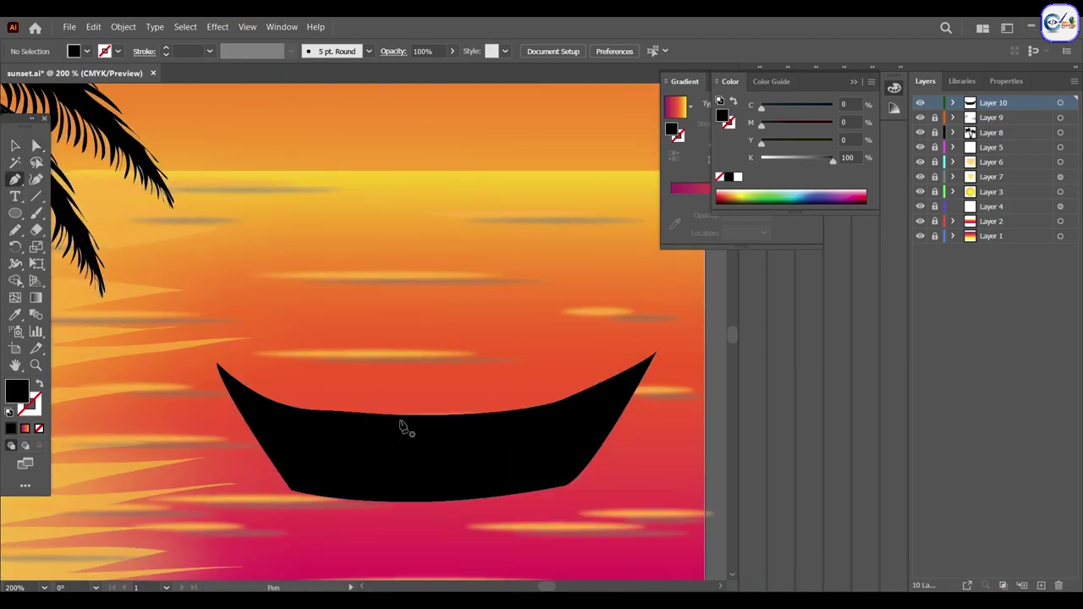
pyautogui.click(394, 190)
pyautogui.click(395, 388)
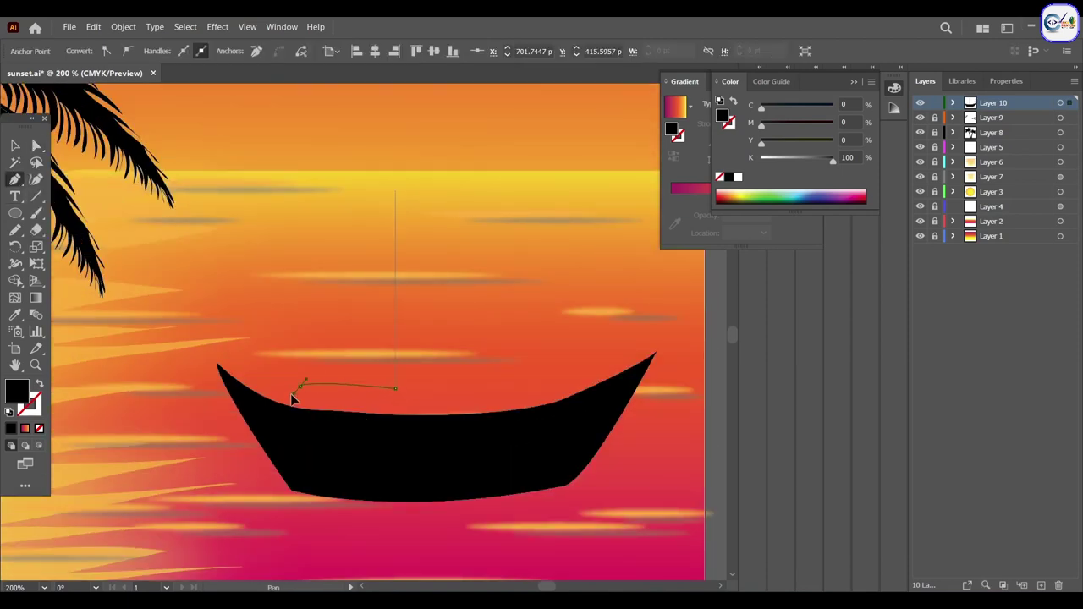
pyautogui.click(299, 385)
pyautogui.click(393, 200)
pyautogui.press('v')
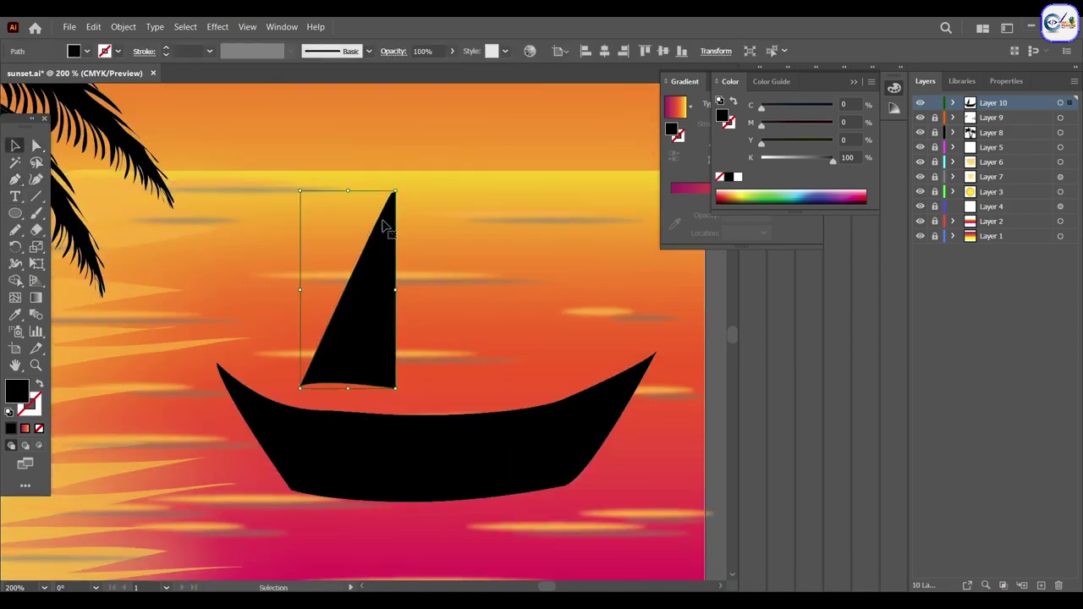
pyautogui.moveTo(346, 190); pyautogui.dragTo(347, 120)
pyautogui.moveTo(299, 258)
pyautogui.mouseDown()
pyautogui.moveTo(284, 257)
pyautogui.moveTo(295, 257)
pyautogui.mouseUp()
pyautogui.moveTo(14, 213); pyautogui.dragTo(80, 213)
# Step: Add a thin rectangular mast beside the sail and widen the sail's bottom-left corner
pyautogui.moveTo(407, 119); pyautogui.dragTo(418, 429)
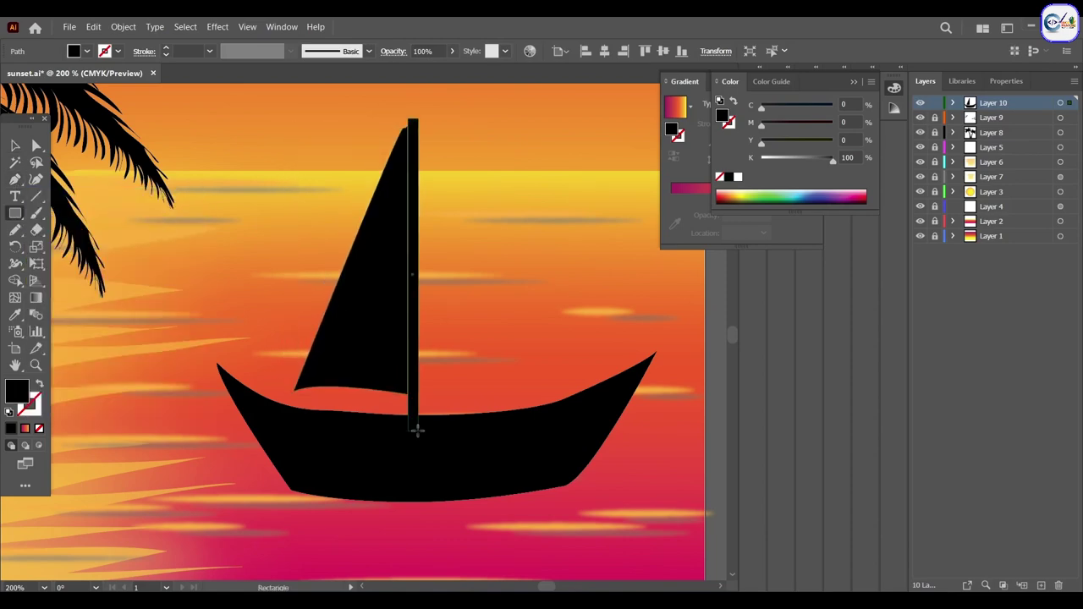
pyautogui.click(14, 213)
pyautogui.scroll(5, 412, 119)
pyautogui.scroll(-5, 415, 212)
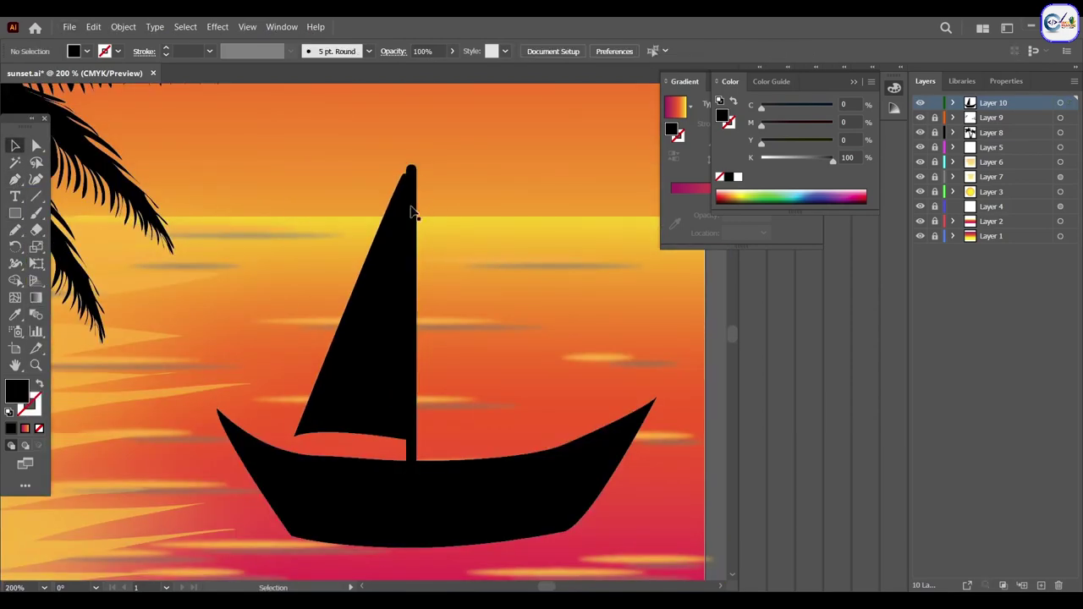
pyautogui.press('v')
pyautogui.click(355, 304)
pyautogui.moveTo(293, 302); pyautogui.dragTo(282, 302)
pyautogui.rightClick(401, 274)
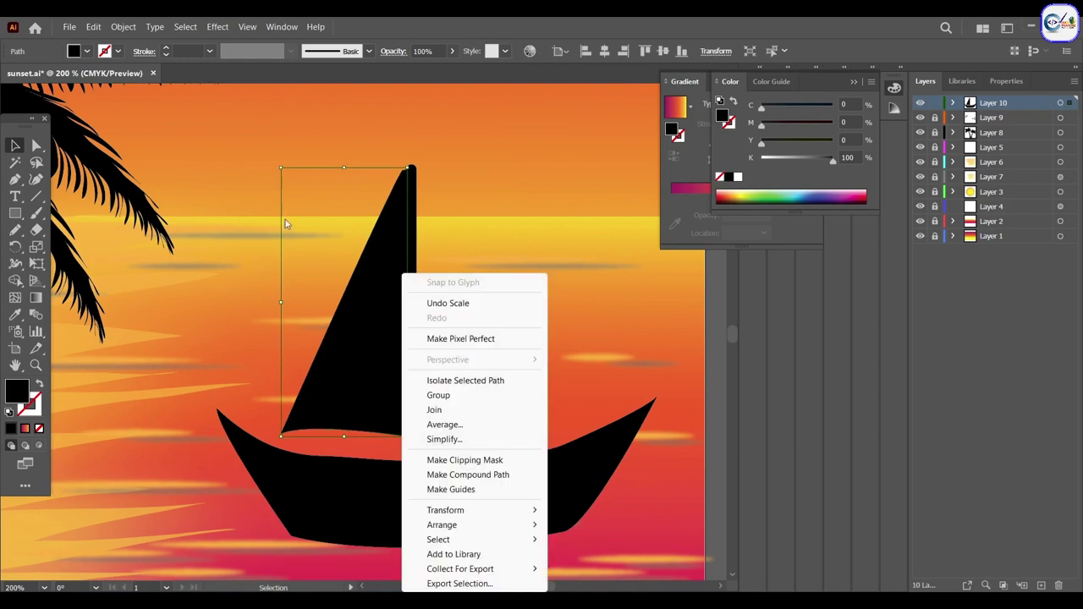
pyautogui.press('Escape')
# Step: Draw a second, curved-edge sail to the right of the mast
pyautogui.press('p')
pyautogui.click(425, 127)
pyautogui.click(429, 437)
pyautogui.moveTo(546, 412); pyautogui.dragTo(584, 413)
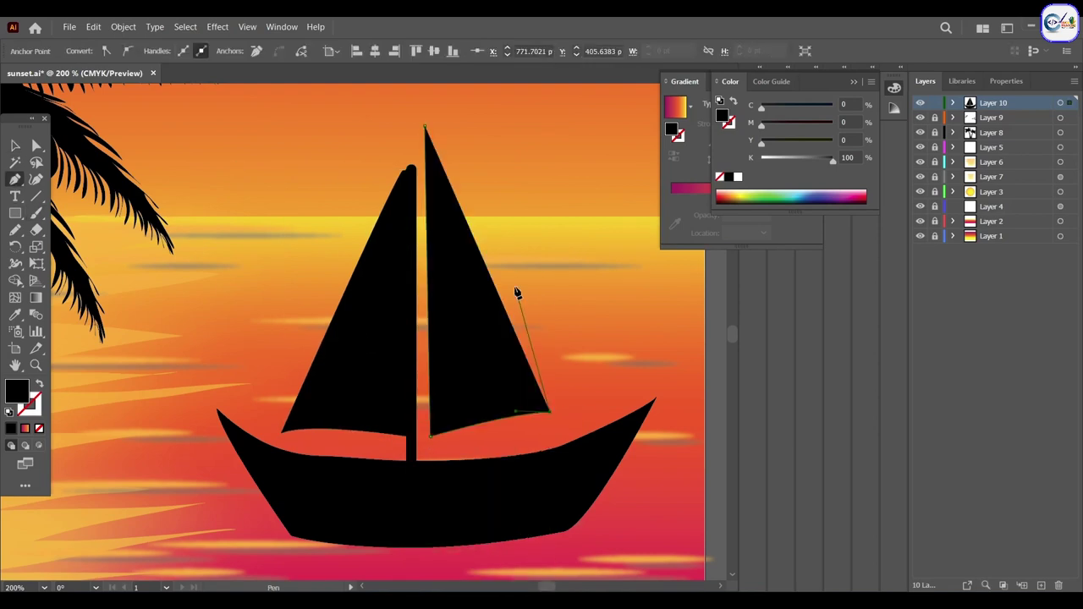
pyautogui.moveTo(424, 129)
pyautogui.mouseDown()
pyautogui.moveTo(439, 135)
pyautogui.moveTo(427, 113)
pyautogui.mouseUp()
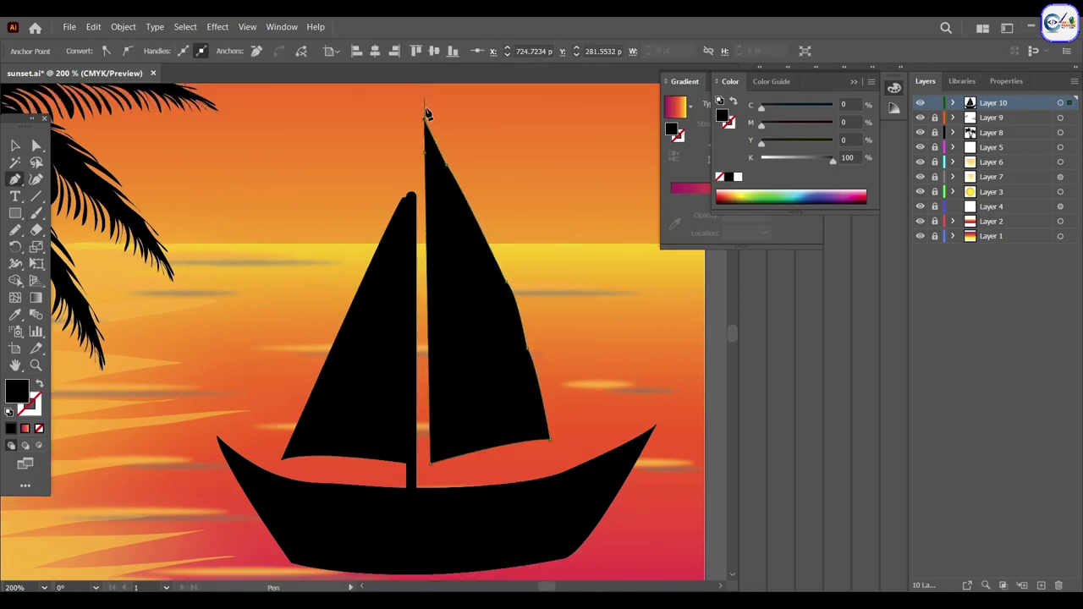
# Step: Select the second sail and nudge it into place beside the mast
pyautogui.press('a')
pyautogui.scroll(3, 498, 250)
pyautogui.scroll(-1, 575, 416)
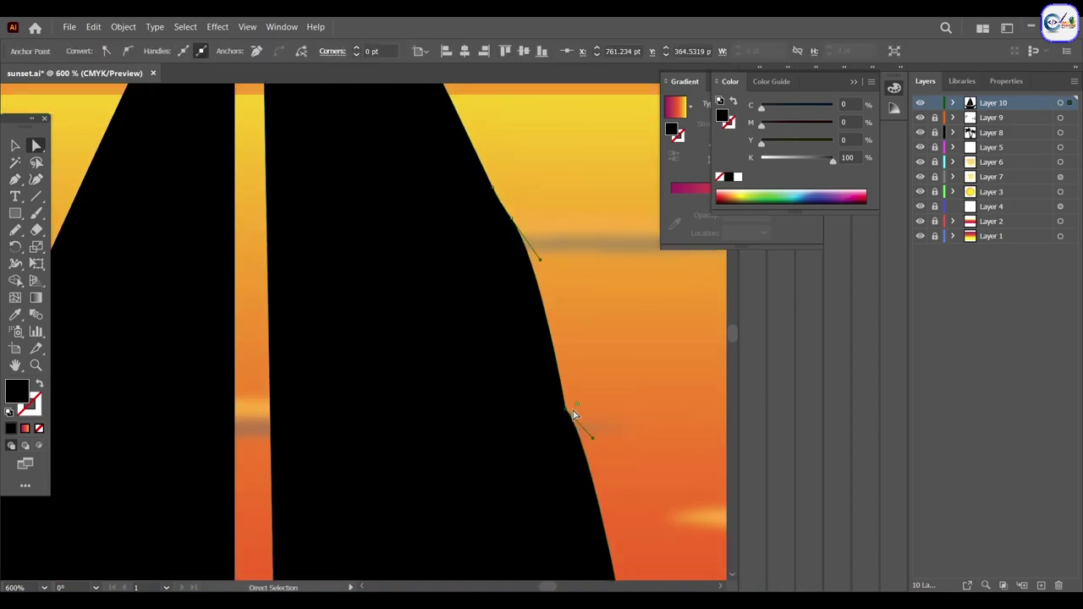
pyautogui.scroll(-1, 666, 421)
pyautogui.scroll(-2, 577, 440)
pyautogui.click(577, 441)
pyautogui.scroll(-1, 577, 441)
pyautogui.scroll(1, 582, 396)
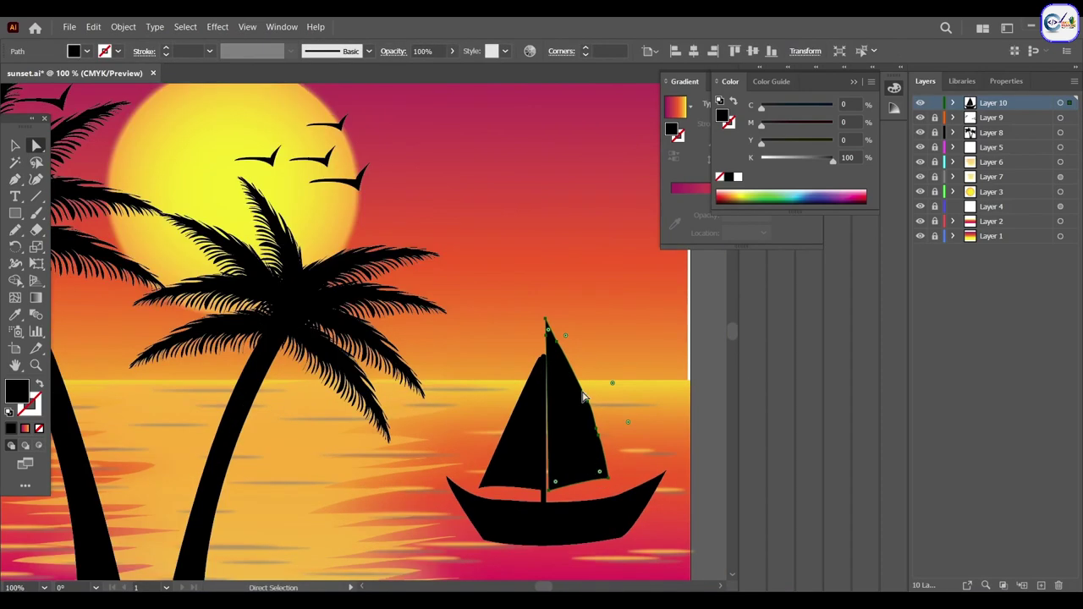
pyautogui.press('v')
pyautogui.moveTo(561, 366)
pyautogui.mouseDown()
pyautogui.moveTo(548, 317)
pyautogui.moveTo(548, 334)
pyautogui.mouseUp()
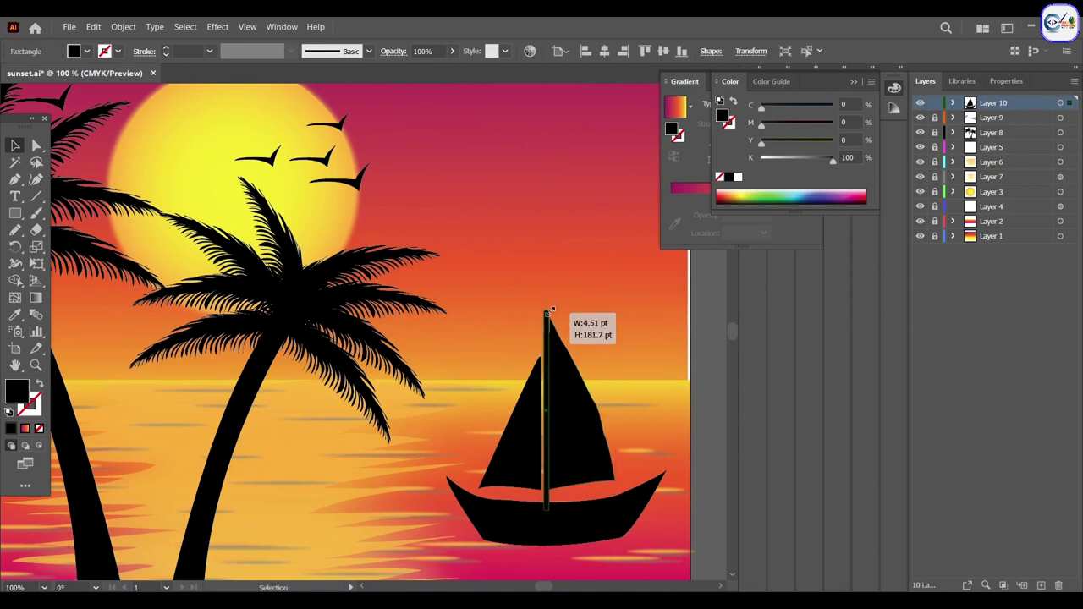
# Step: Adjust the mast and zoom back out to view the whole sailboat
pyautogui.hotkey('ctrl', 'shift', 'a')
pyautogui.press('b')
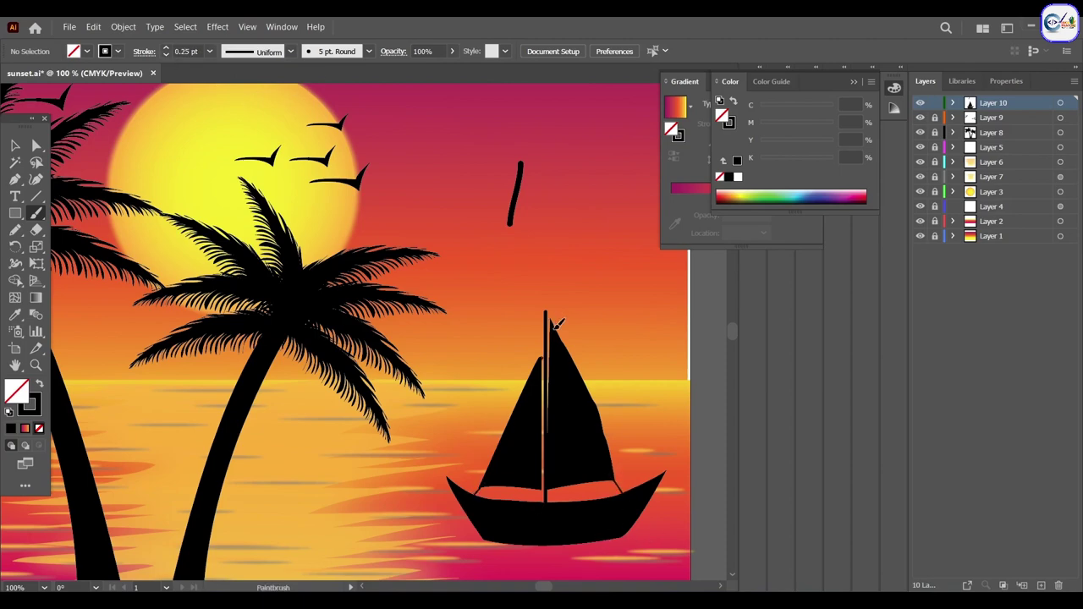
pyautogui.scroll(4, 557, 323)
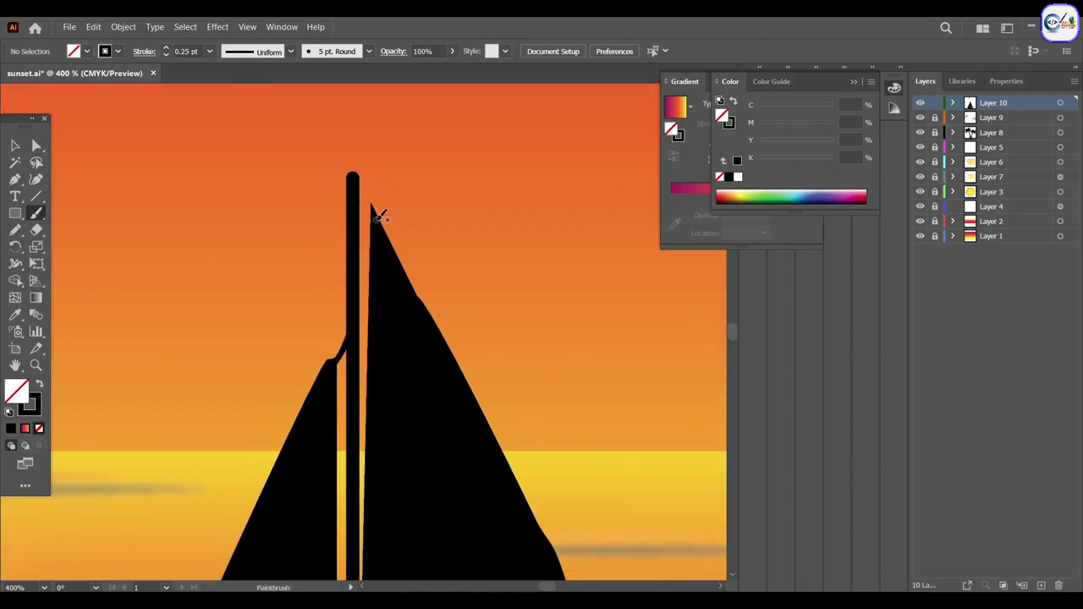
pyautogui.hotkey('ctrl', '1')
pyautogui.press('v')
# Step: Group the hull, sails and mast, then shrink the boat and set it on the water
pyautogui.click(474, 385)
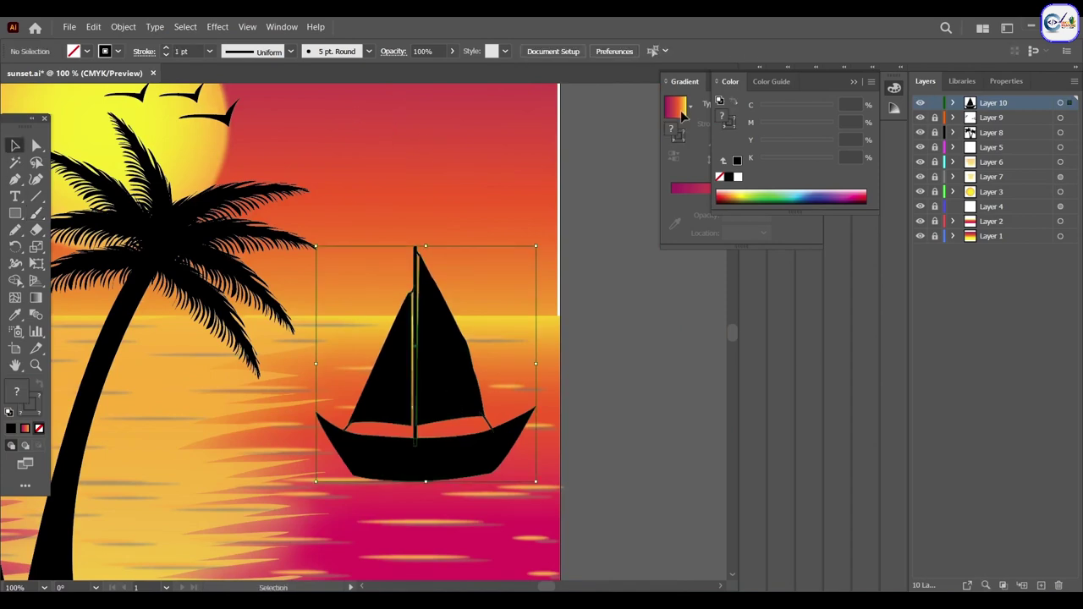
pyautogui.rightClick(406, 77)
pyautogui.click(459, 166)
pyautogui.hotkey('ctrl', '-')
pyautogui.hotkey('ctrl', '-')
pyautogui.moveTo(450, 266)
pyautogui.mouseDown()
pyautogui.moveTo(474, 294)
pyautogui.moveTo(445, 326)
pyautogui.mouseUp()
pyautogui.moveTo(414, 365); pyautogui.dragTo(412, 325)
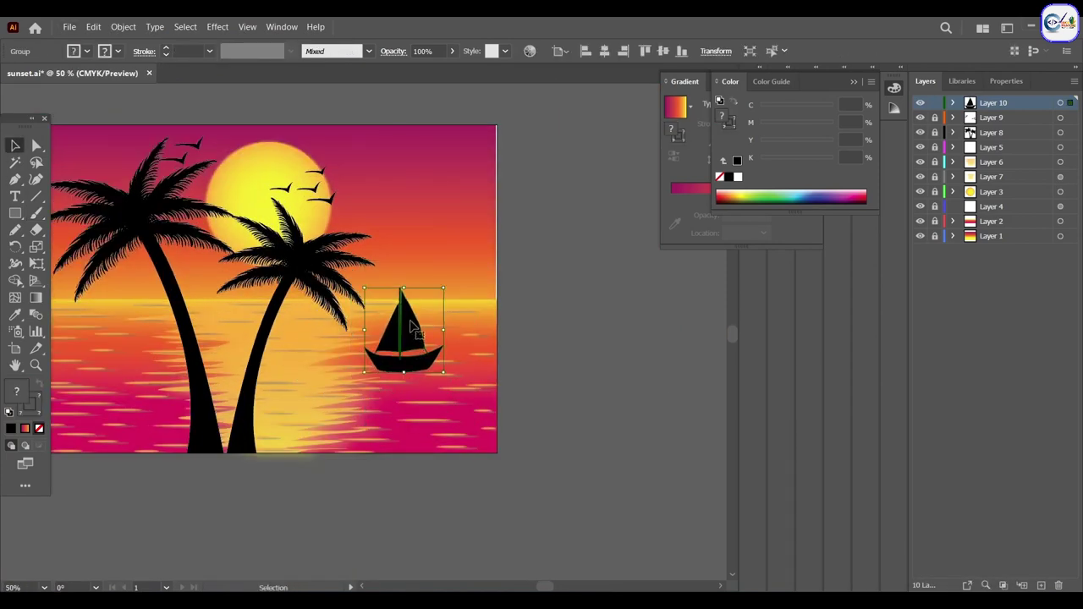
# Step: On a new layer, paste a vertically reflected copy of the boat beneath the hull
pyautogui.hotkey('ctrl', 'l')
pyautogui.hotkey('ctrl', 'c')
pyautogui.hotkey('ctrl', 'f')
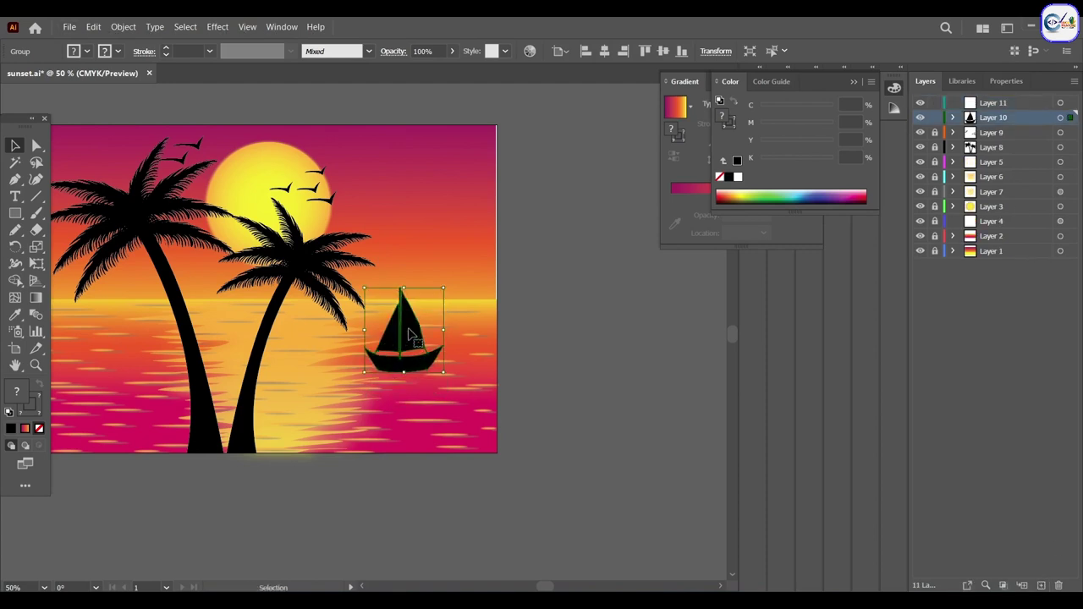
pyautogui.press('o')
pyautogui.click(404, 372)
pyautogui.moveTo(473, 372); pyautogui.dragTo(877, 202)
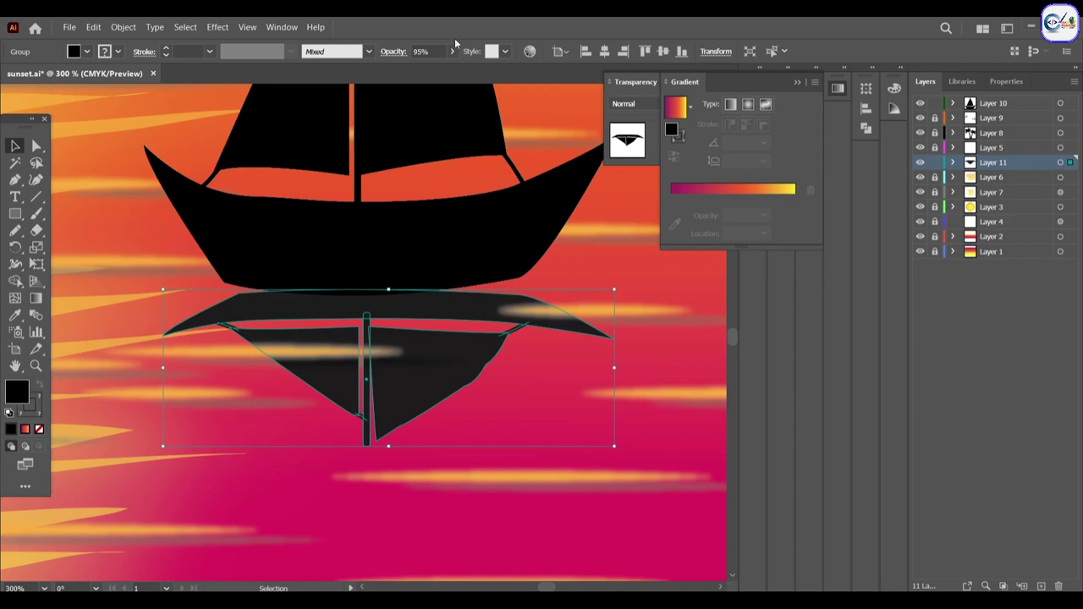
# Step: Fade the reflection to 80% opacity and position it under the boat
pyautogui.click(453, 52)
pyautogui.moveTo(450, 69)
pyautogui.mouseDown()
pyautogui.moveTo(434, 69)
pyautogui.moveTo(444, 72)
pyautogui.mouseUp()
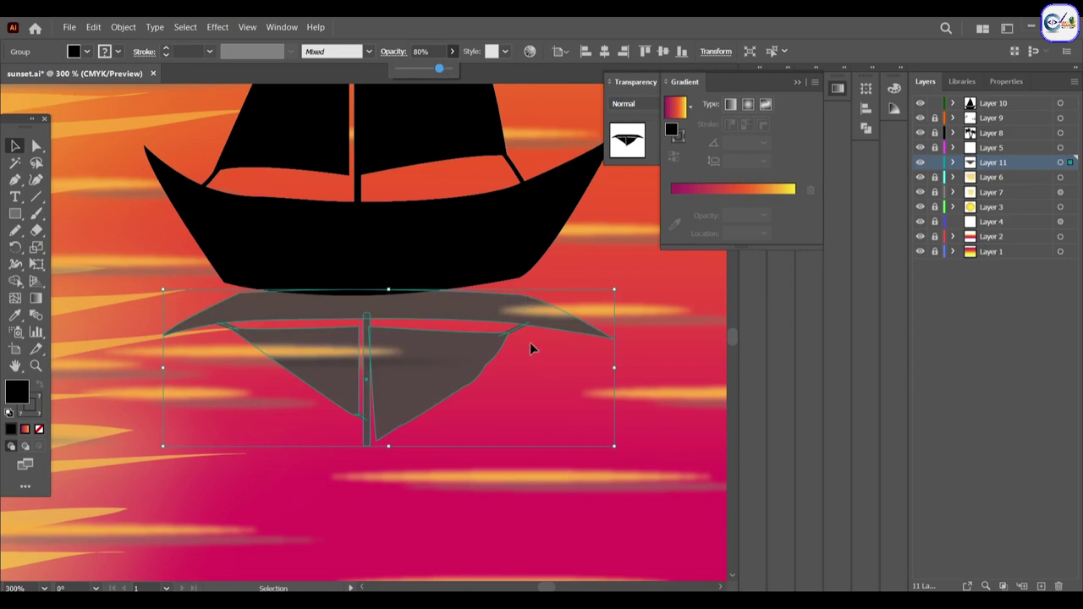
pyautogui.hotkey('ctrl', '0')
pyautogui.keyDown('alt'); pyautogui.scroll(2, 560, 329); pyautogui.keyUp('alt')
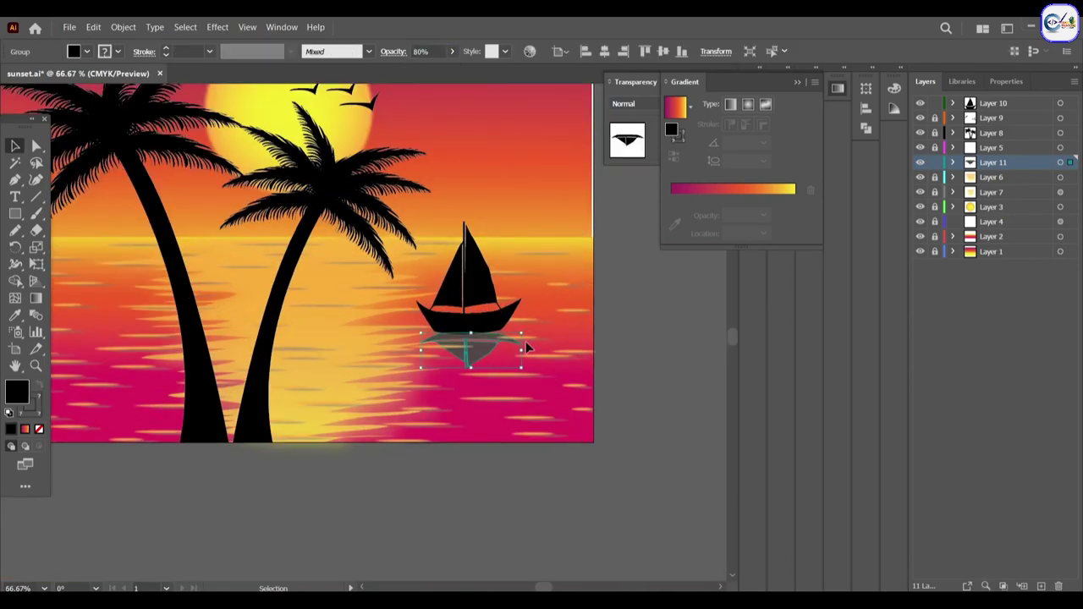
pyautogui.moveTo(471, 367); pyautogui.dragTo(471, 368)
# Step: Snug the reflection under the hull, then move both left and shrink them
pyautogui.click(476, 337)
pyautogui.click(467, 336)
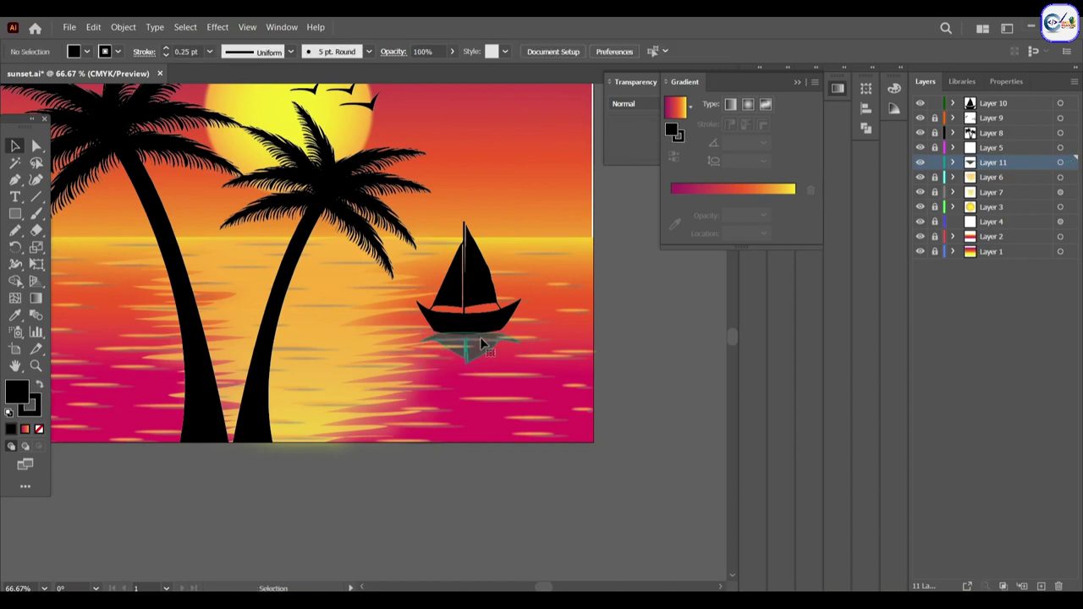
pyautogui.moveTo(481, 342); pyautogui.dragTo(474, 347)
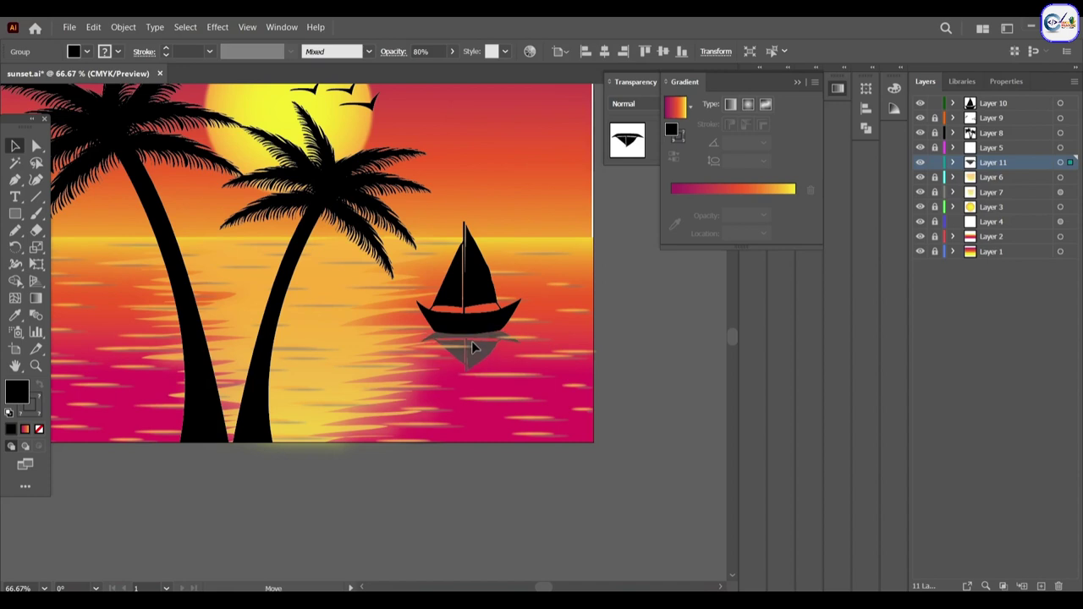
pyautogui.click(499, 298)
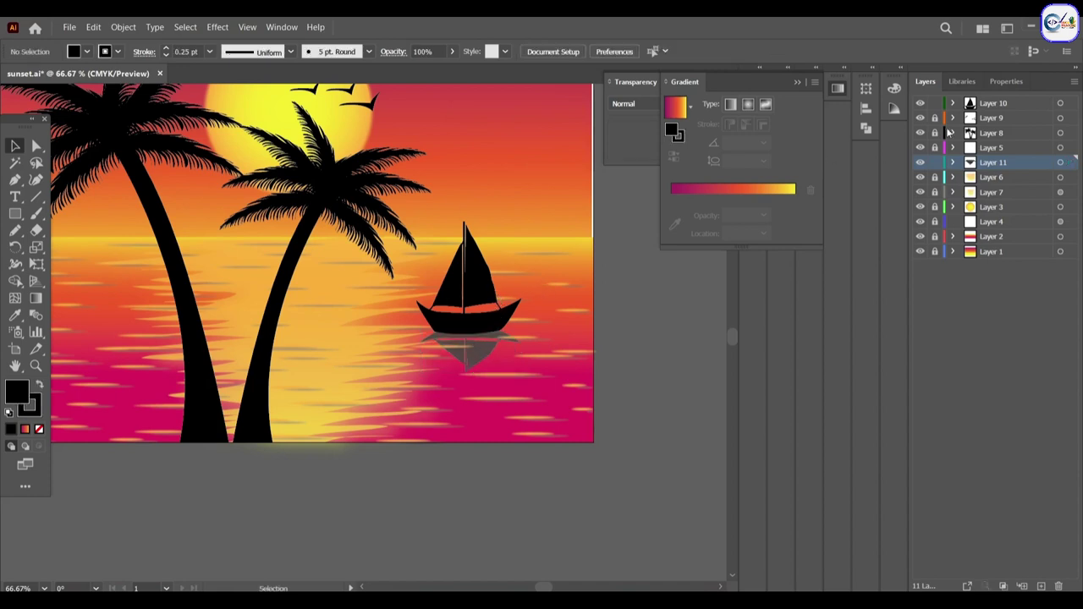
pyautogui.moveTo(481, 299); pyautogui.dragTo(356, 315)
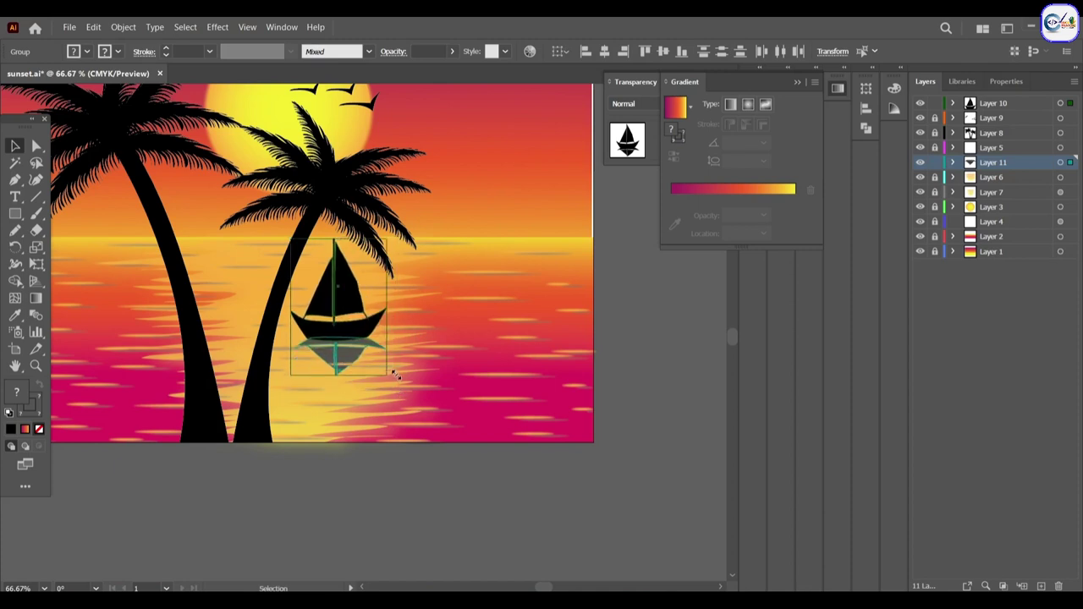
pyautogui.moveTo(394, 370); pyautogui.dragTo(383, 366)
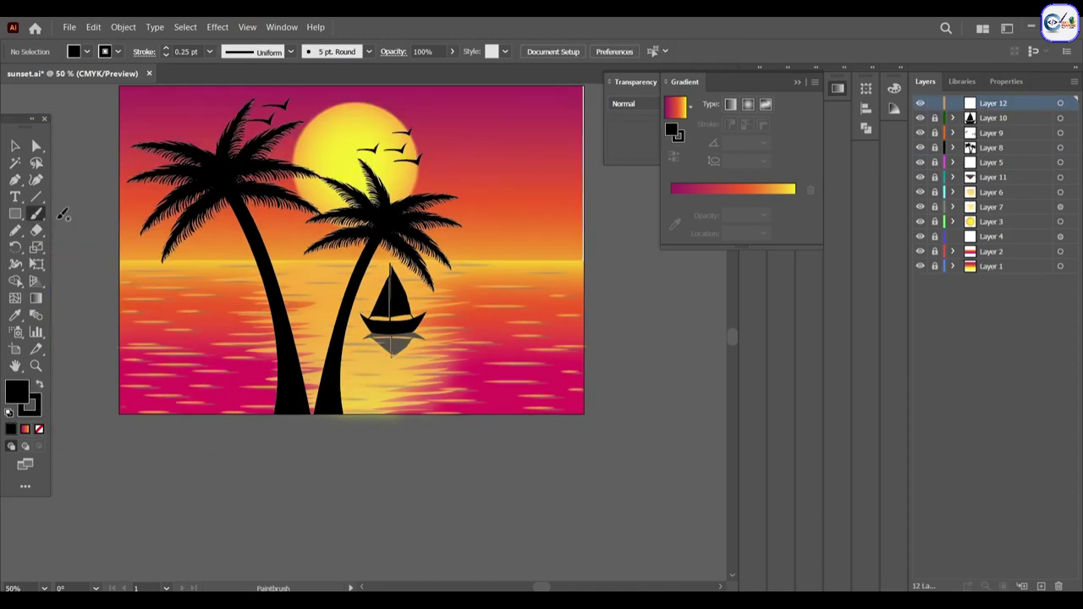
# Step: Paint the cloud outline with the brush, delete a stray stroke, and select the cloud
pyautogui.moveTo(127, 377)
pyautogui.mouseDown()
pyautogui.moveTo(253, 363)
pyautogui.moveTo(329, 378)
pyautogui.moveTo(500, 360)
pyautogui.moveTo(719, 369)
pyautogui.mouseUp()
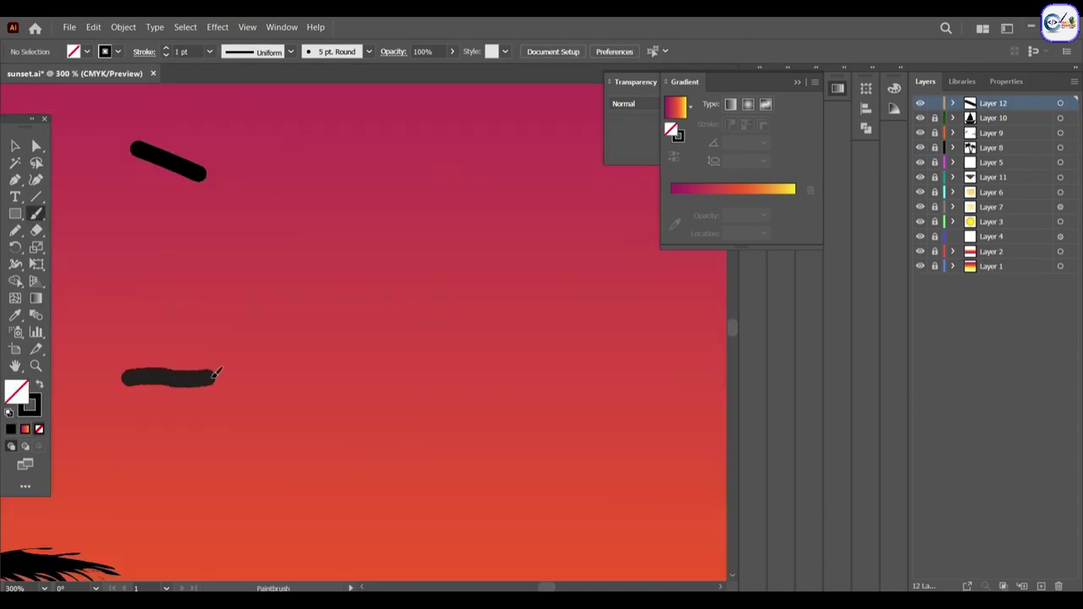
pyautogui.moveTo(110, 370)
pyautogui.mouseDown()
pyautogui.moveTo(78, 357)
pyautogui.moveTo(131, 339)
pyautogui.moveTo(194, 278)
pyautogui.moveTo(404, 235)
pyautogui.moveTo(615, 280)
pyautogui.moveTo(714, 374)
pyautogui.mouseUp()
pyautogui.keyDown('alt'); pyautogui.scroll(-1, 609, 389); pyautogui.keyUp('alt')
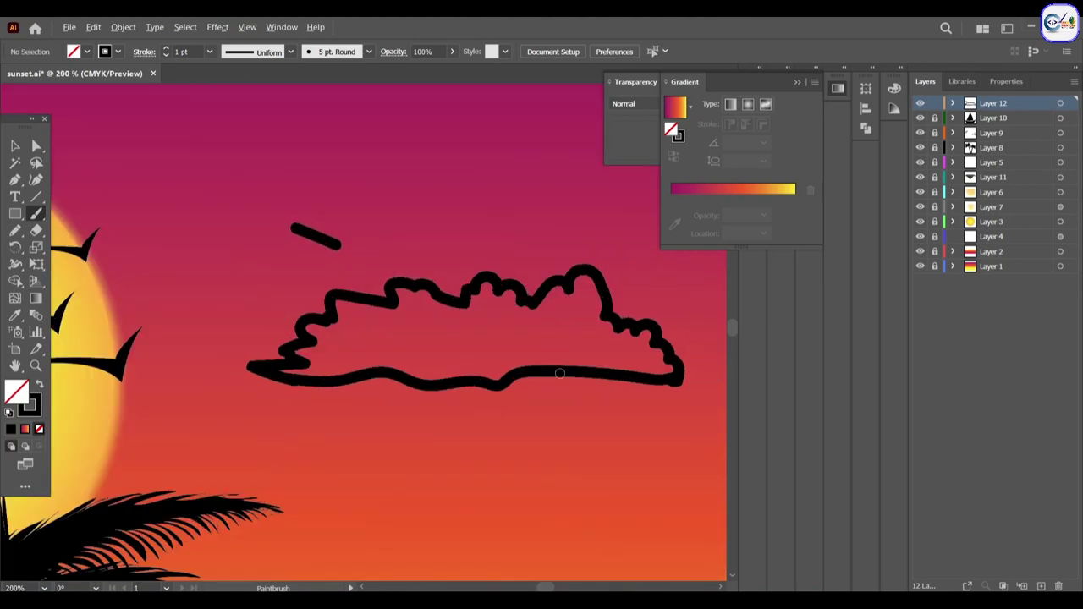
pyautogui.press('v')
pyautogui.click(336, 243)
pyautogui.press('Delete')
pyautogui.click(331, 298)
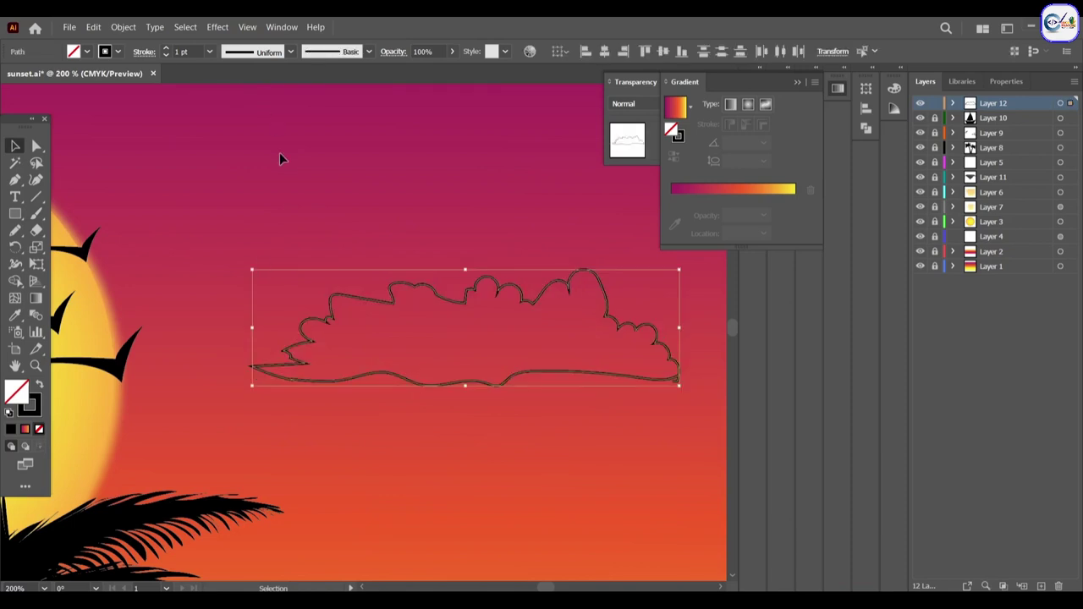
pyautogui.click(279, 173)
pyautogui.click(440, 294)
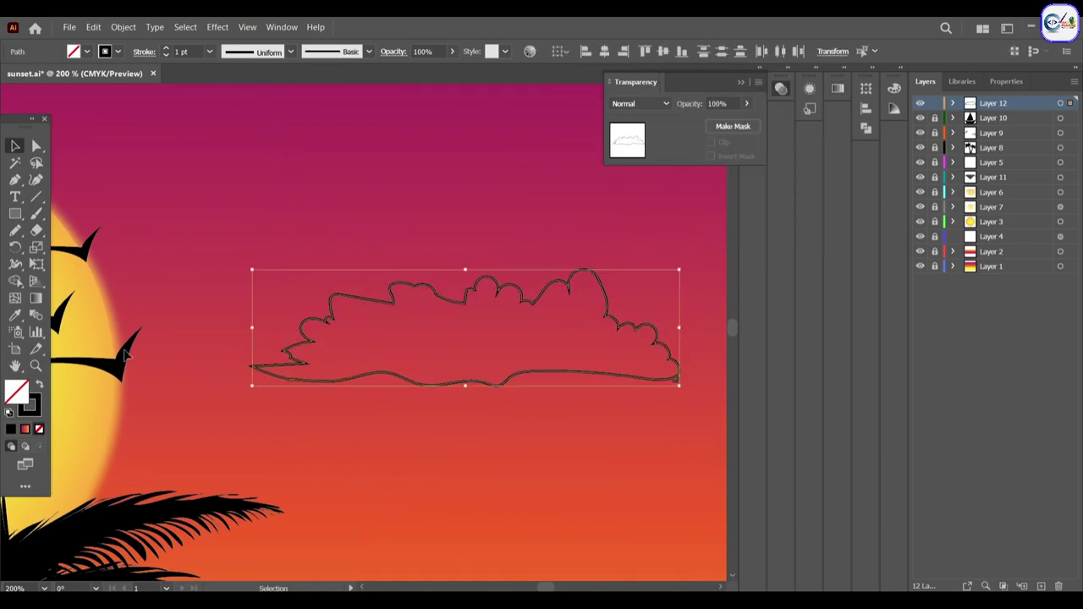
# Step: Give the cloud a reversed yellow-to-orange gradient without the magenta stop, and stroke None
pyautogui.click(25, 430)
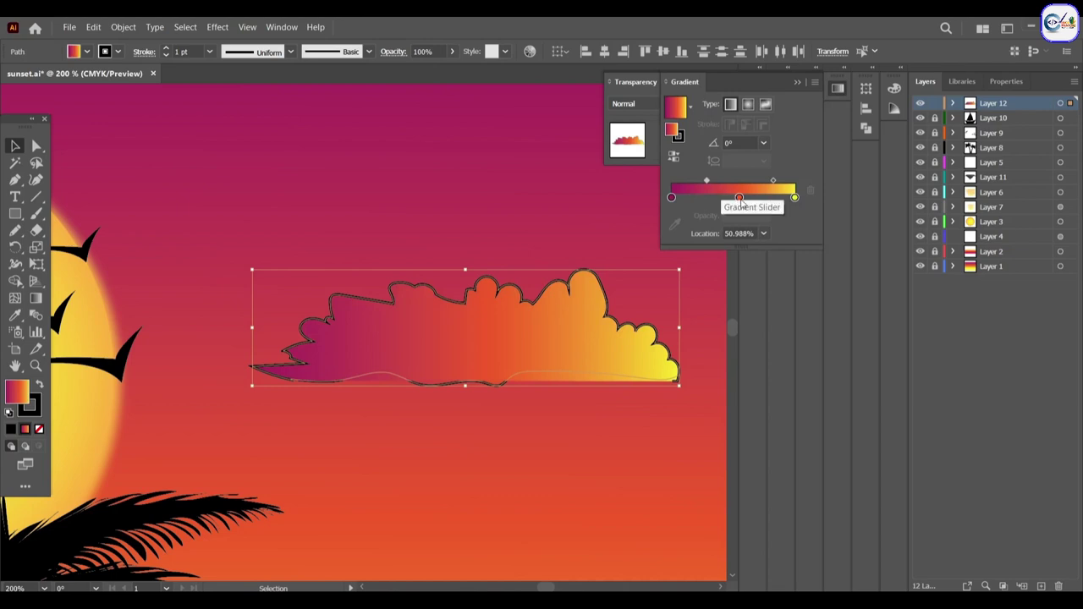
pyautogui.click(672, 199)
pyautogui.click(809, 190)
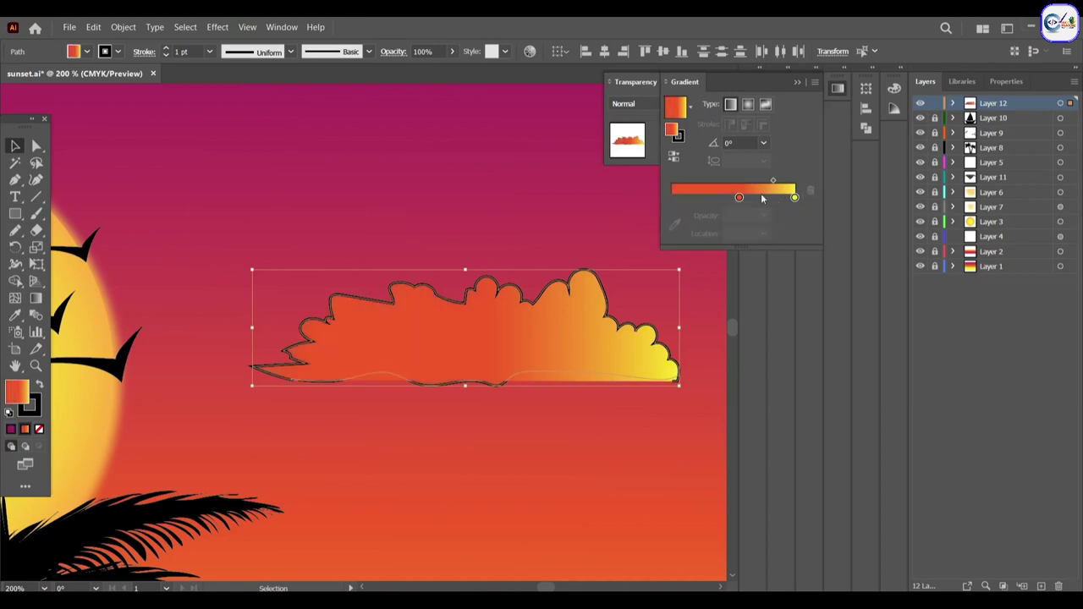
pyautogui.moveTo(739, 197); pyautogui.dragTo(671, 198)
pyautogui.moveTo(732, 184); pyautogui.dragTo(754, 184)
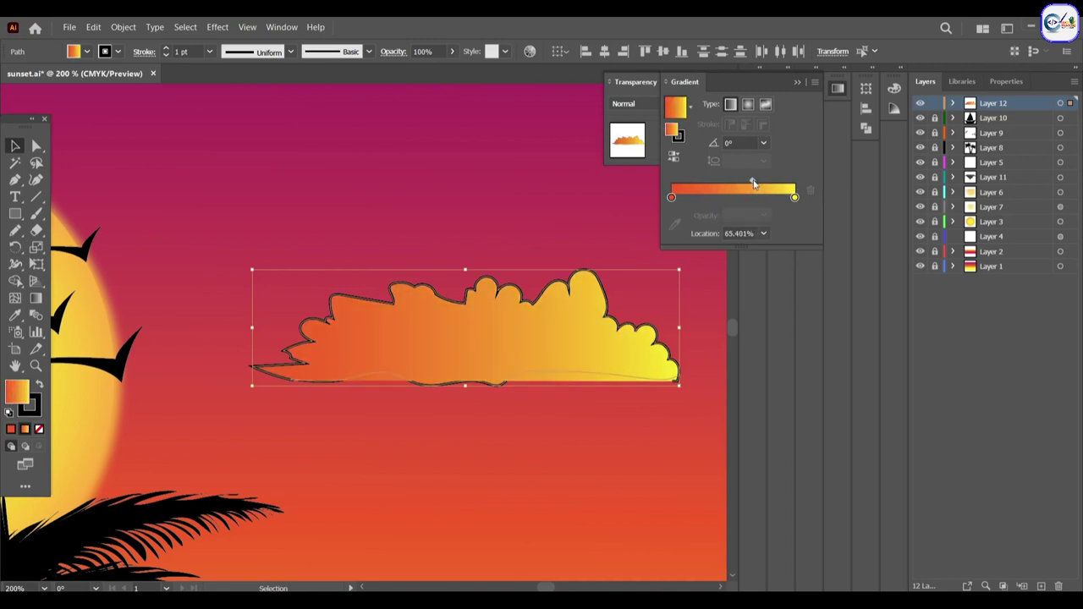
pyautogui.click(673, 156)
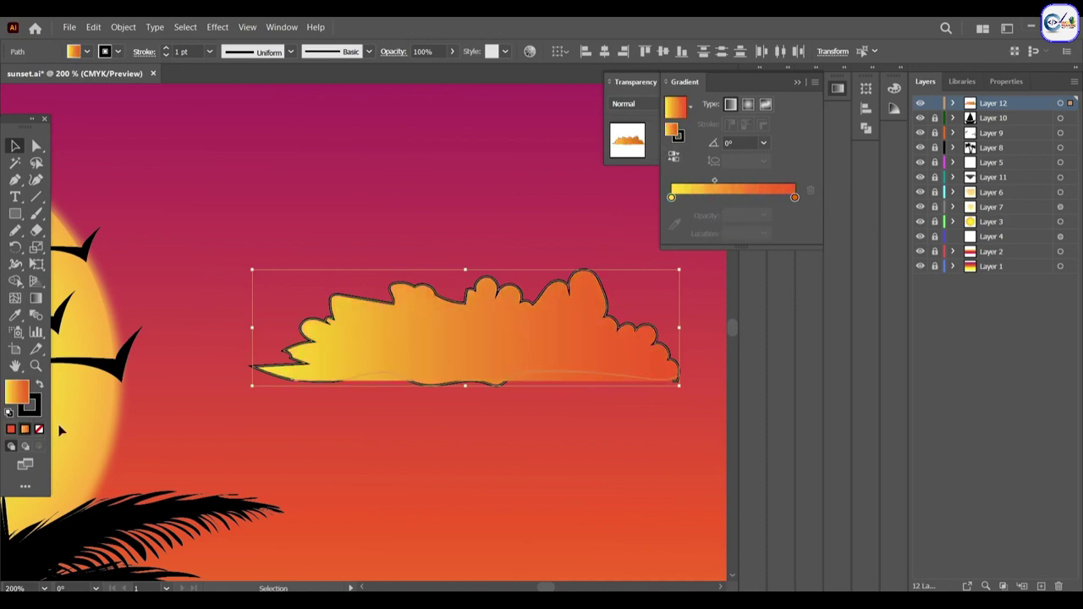
pyautogui.click(35, 411)
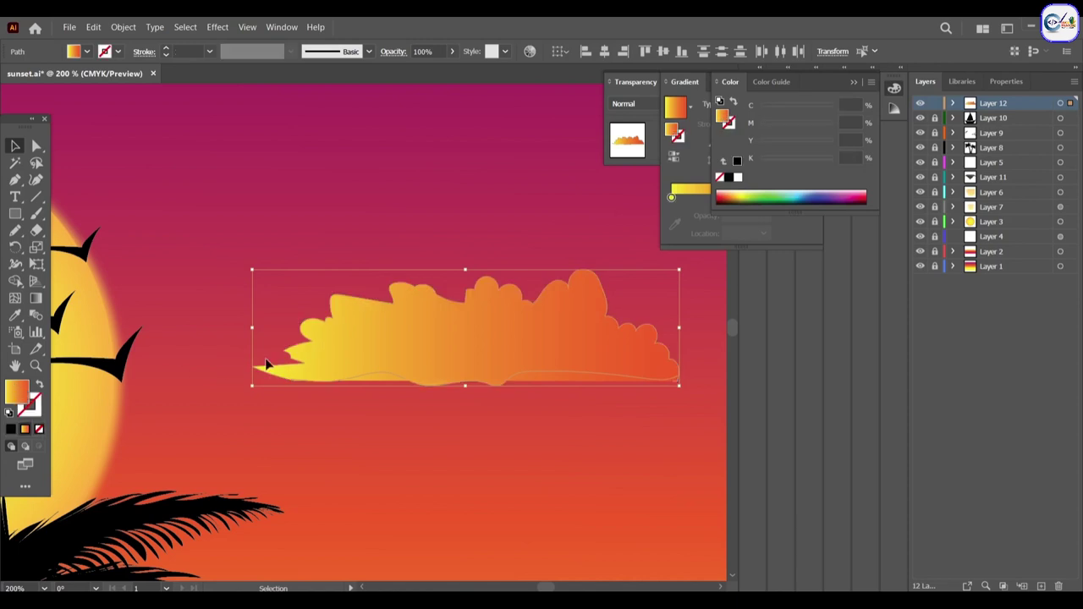
pyautogui.scroll(-4, 522, 333)
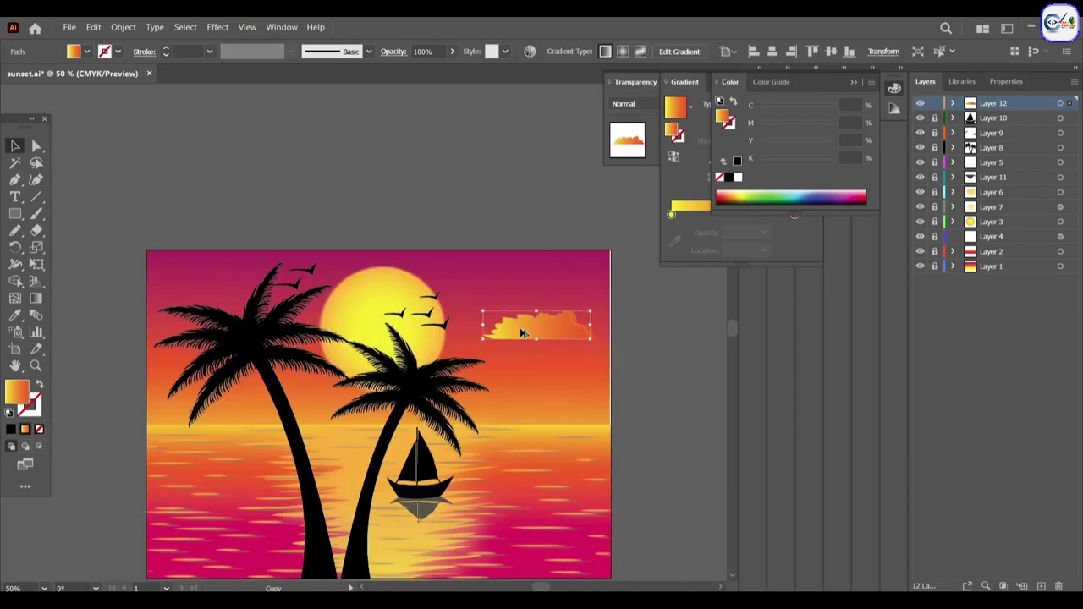
# Step: Send the cloud to back and make a copy shifted slightly right and down
pyautogui.rightClick(582, 302)
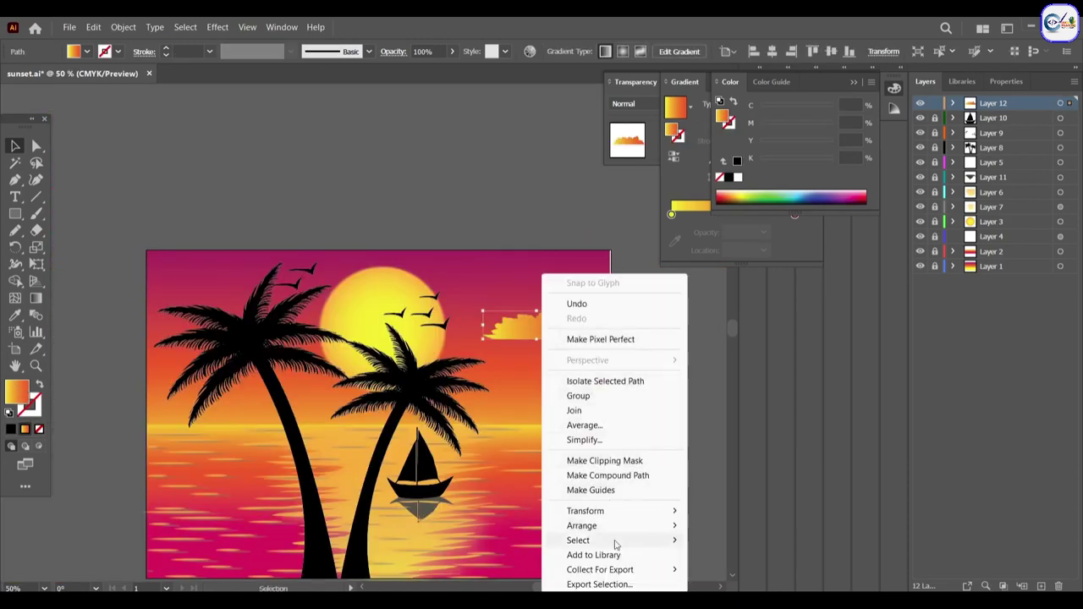
pyautogui.click(761, 570)
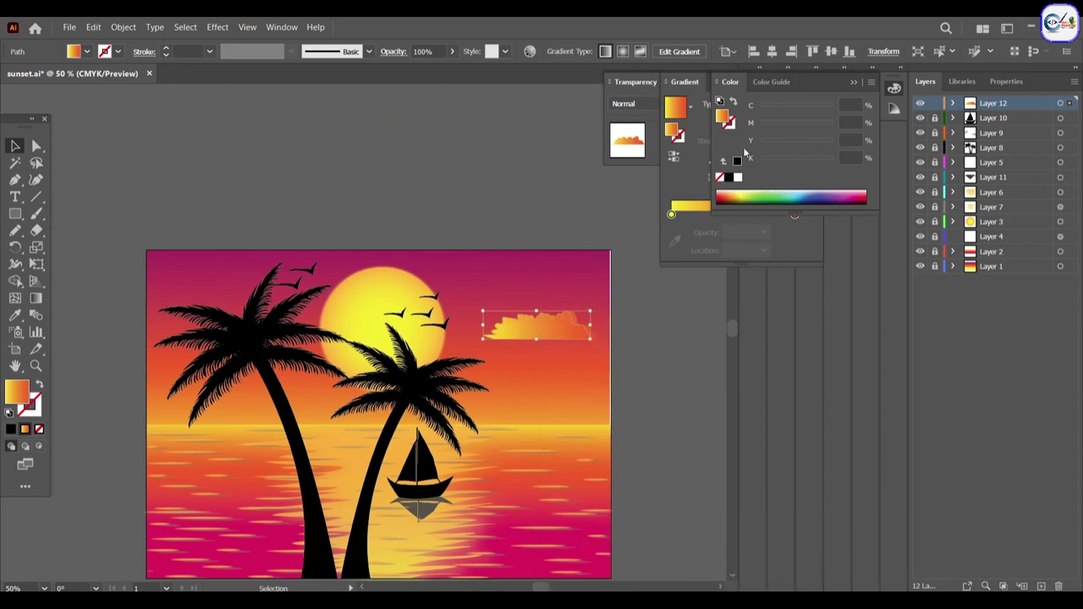
pyautogui.click(850, 81)
pyautogui.click(719, 202)
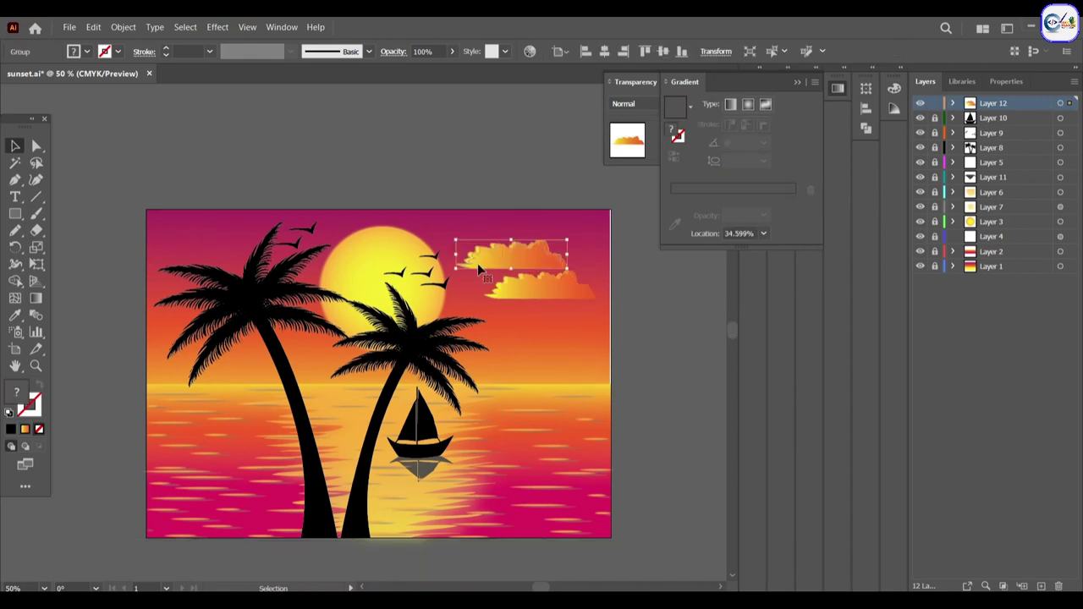
pyautogui.moveTo(478, 264)
pyautogui.mouseDown()
pyautogui.moveTo(498, 269)
pyautogui.moveTo(499, 317)
pyautogui.mouseUp()
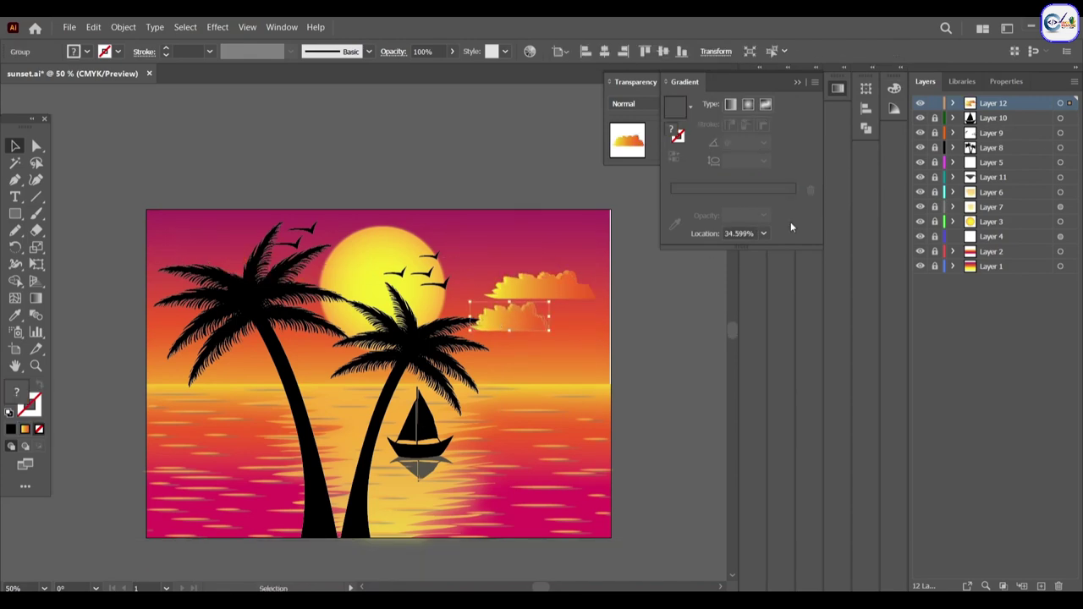
# Step: Move the cloud layer below Layer 8 and place a cloud copy behind the left palm
pyautogui.moveTo(1024, 148); pyautogui.dragTo(1006, 154)
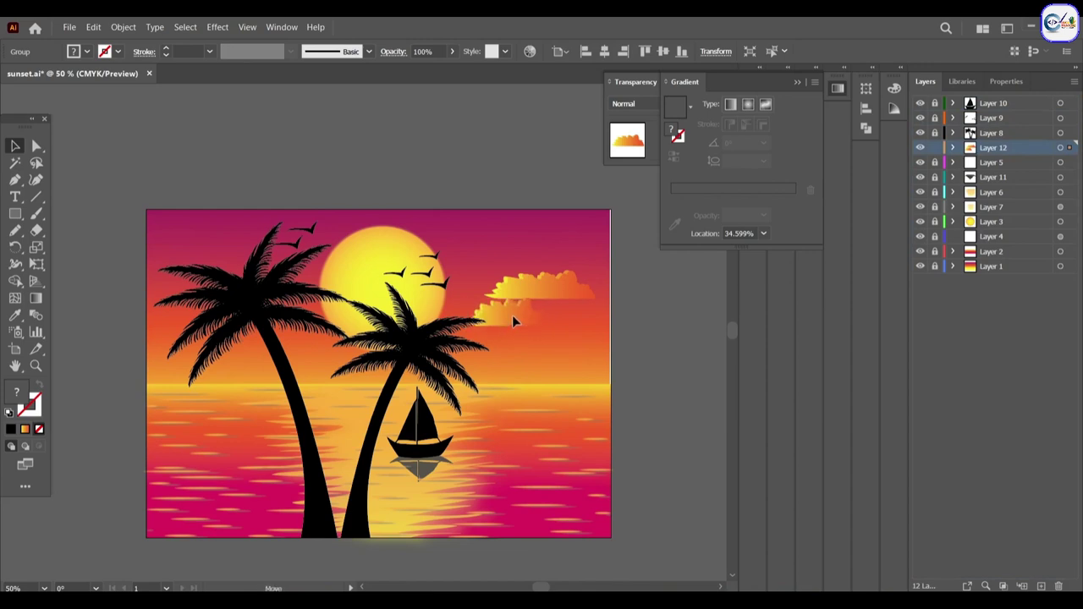
pyautogui.click(500, 337)
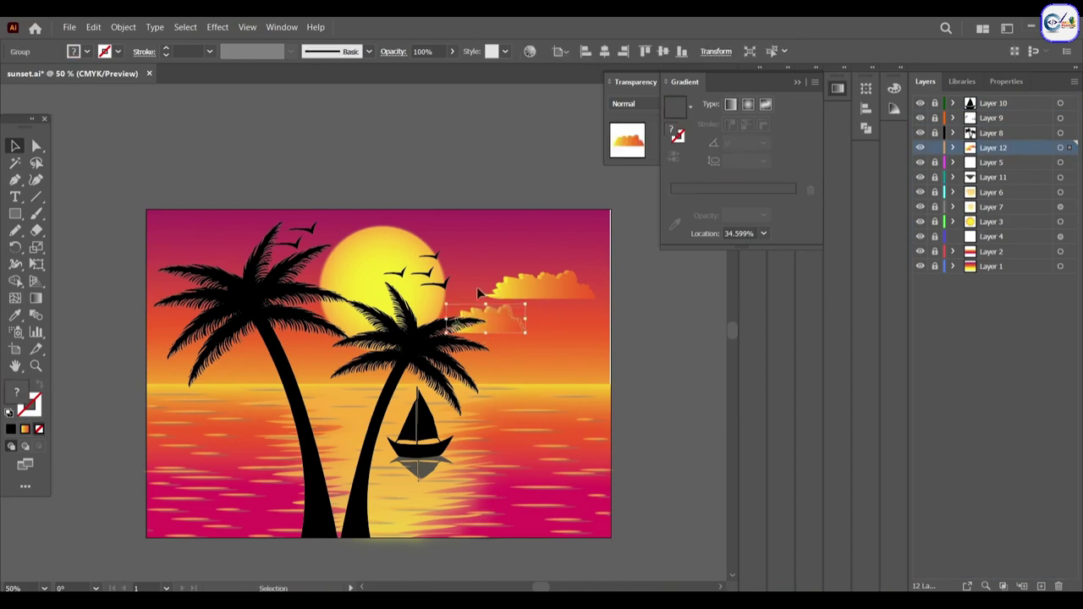
pyautogui.moveTo(495, 319)
pyautogui.mouseDown()
pyautogui.moveTo(308, 356)
pyautogui.moveTo(250, 268)
pyautogui.mouseUp()
pyautogui.rightClick(325, 352)
pyautogui.click(395, 403)
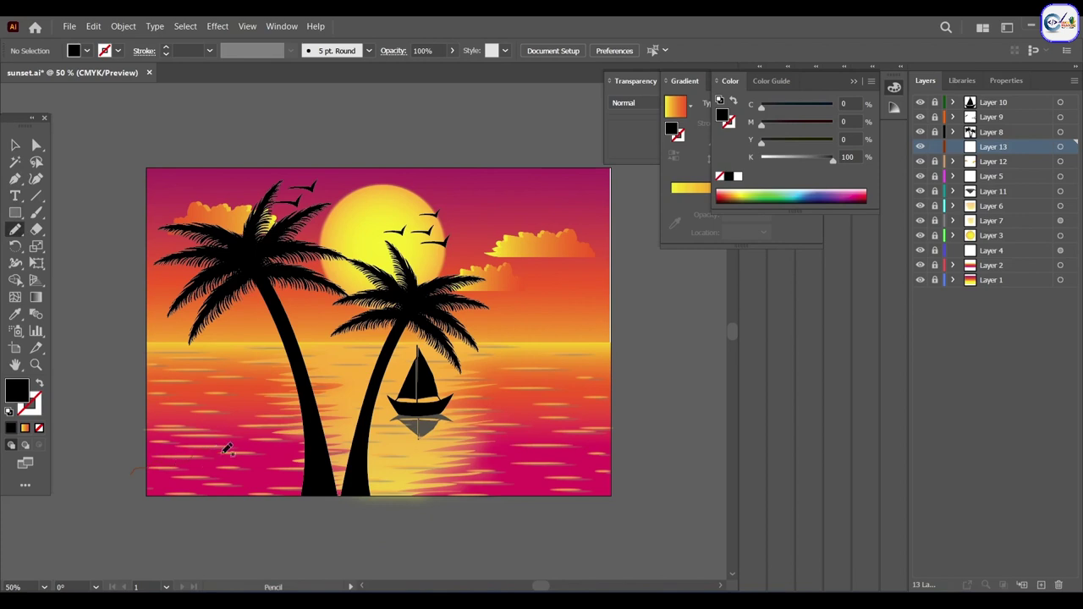
# Step: Pencil a closed hilly shoreline shape along the bottom of the scene and fill it black
pyautogui.moveTo(391, 450); pyautogui.dragTo(485, 450)
pyautogui.moveTo(644, 487); pyautogui.dragTo(275, 533)
pyautogui.moveTo(135, 463); pyautogui.dragTo(130, 469)
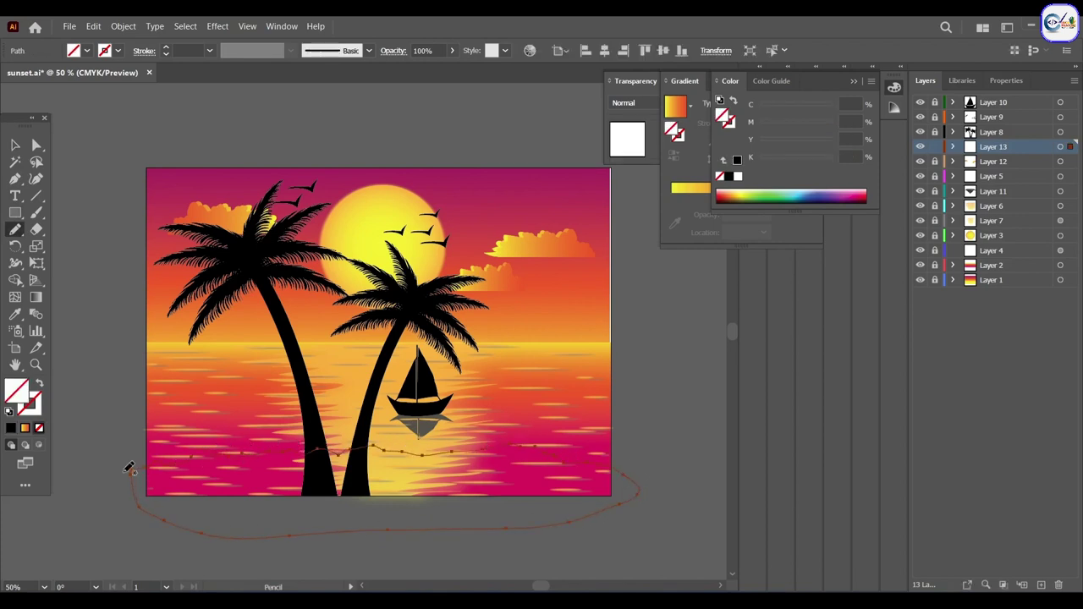
pyautogui.click(11, 428)
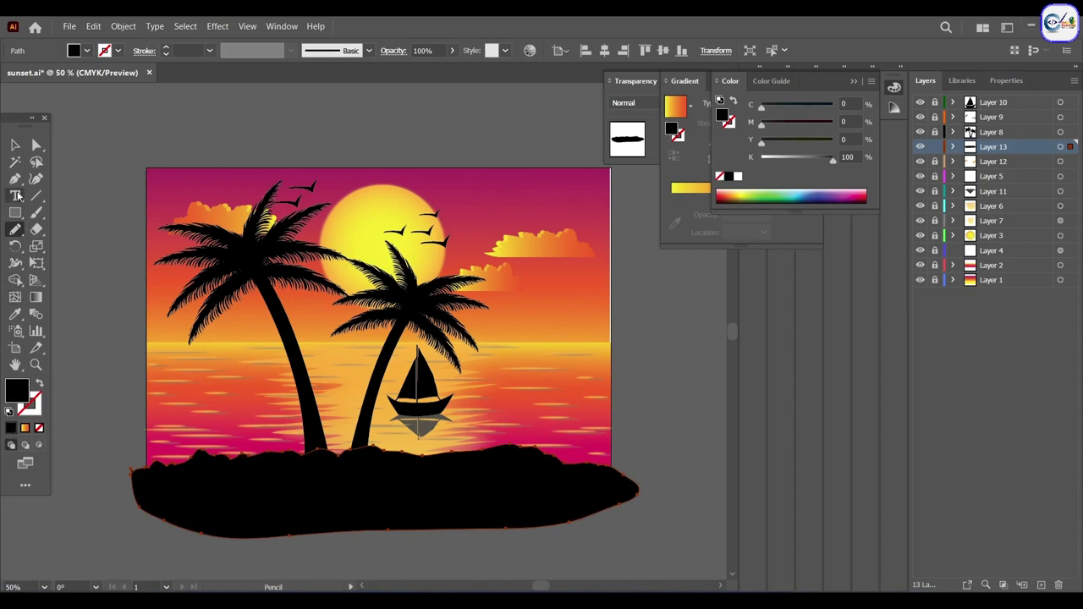
pyautogui.click(16, 145)
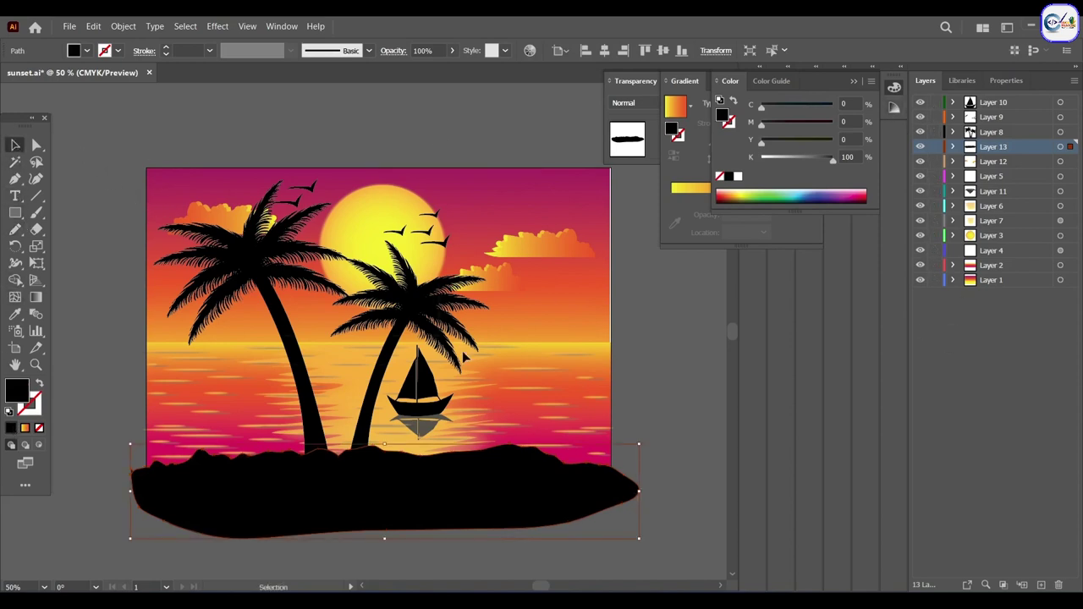
# Step: Select all artwork and trim it to the artboard with the Shape Builder
pyautogui.hotkey('ctrl', 'a')
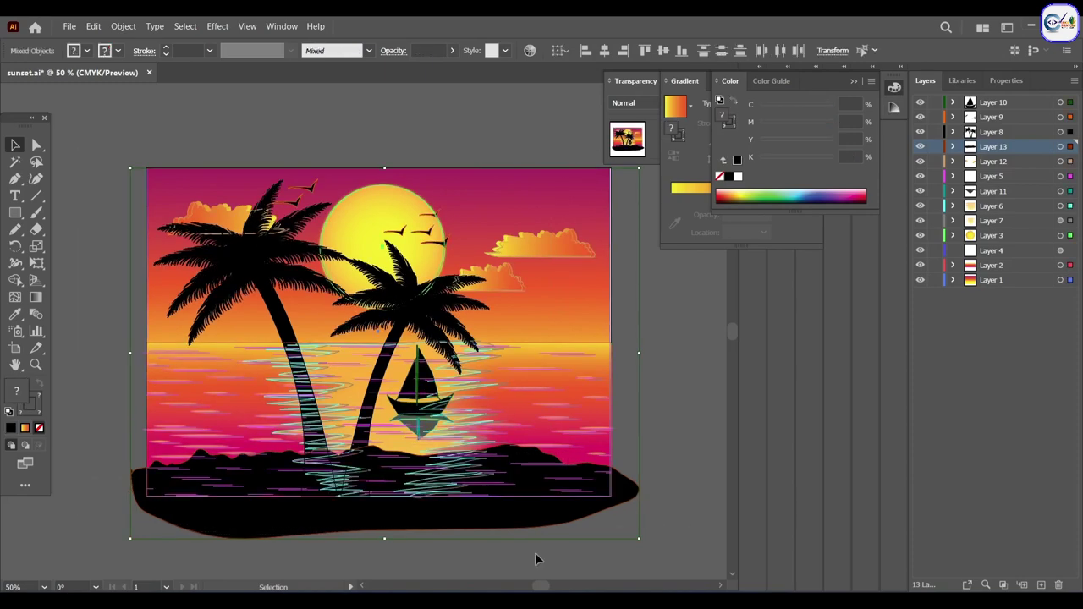
pyautogui.click(16, 280)
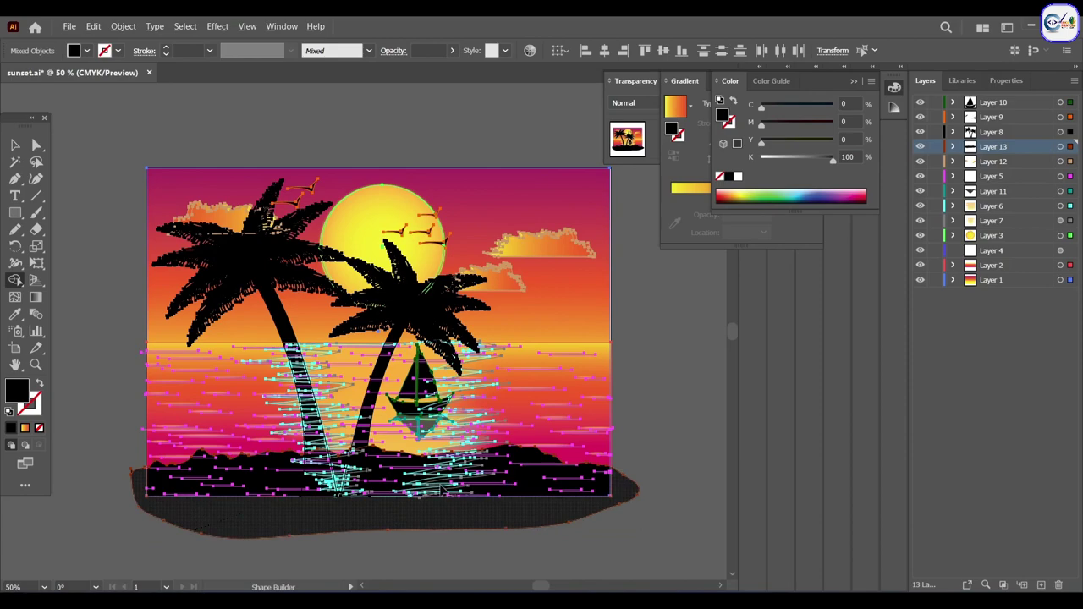
pyautogui.scroll(2, 413, 497)
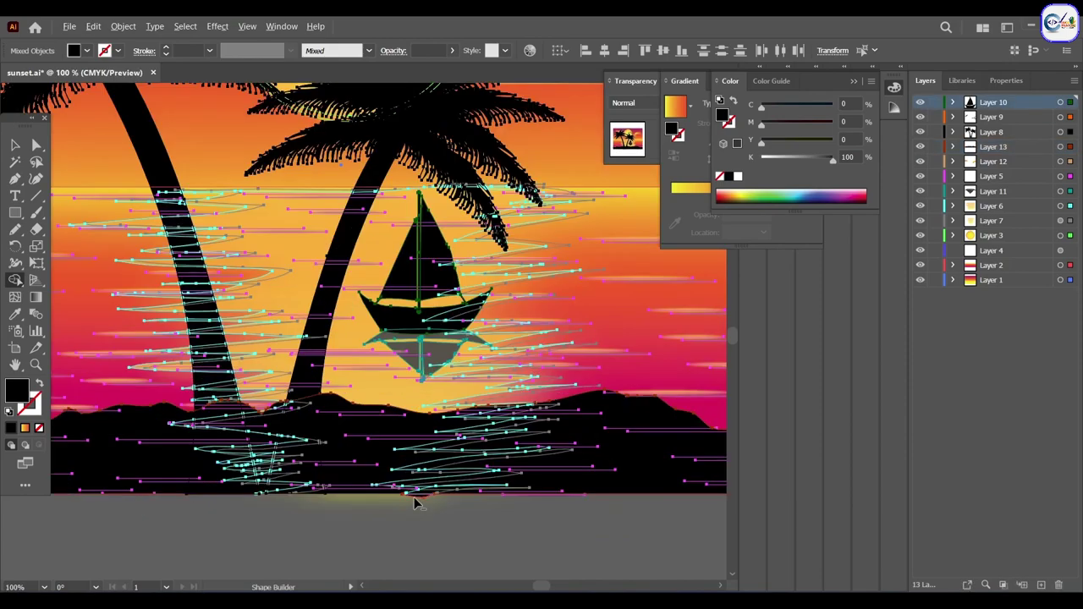
pyautogui.scroll(2, 413, 497)
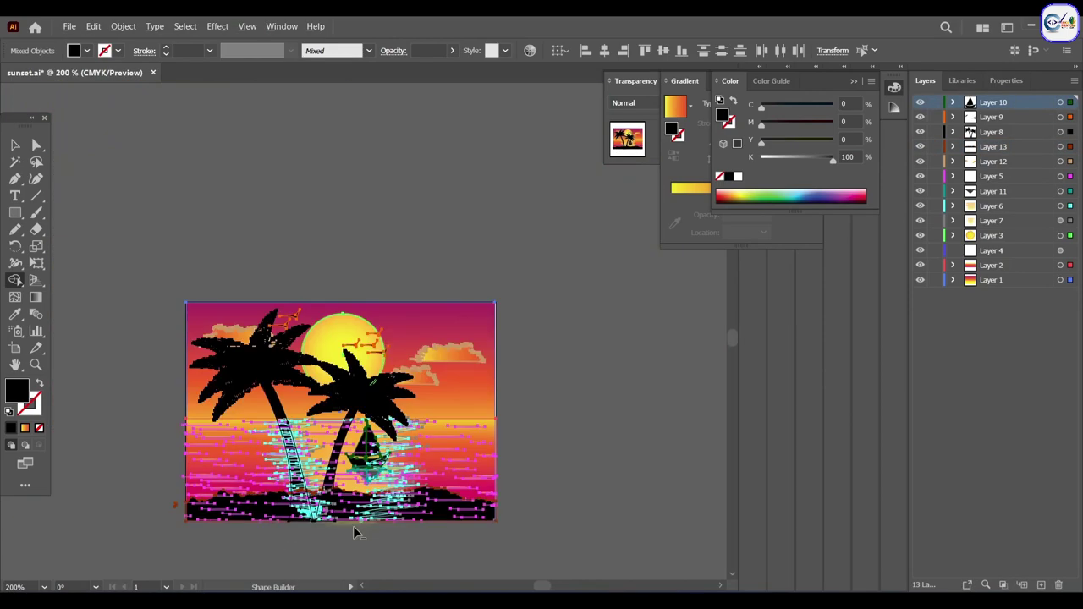
pyautogui.hotkey('ctrl', '0')
pyautogui.press('v')
pyautogui.click(355, 539)
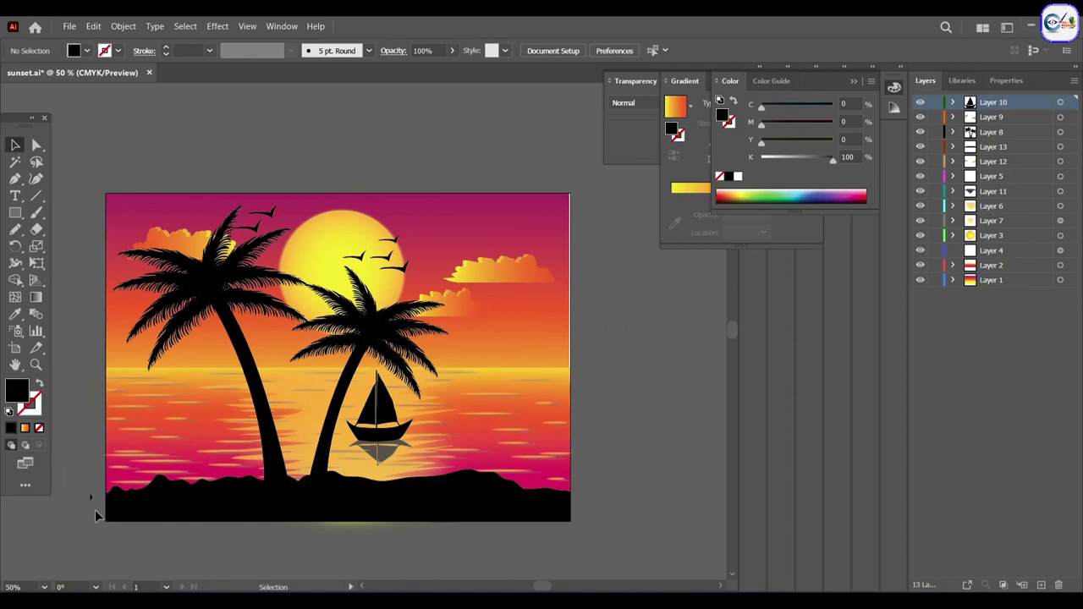
# Step: Spread the birds apart near the sun, lowering one by the sun and raising the rightmost
pyautogui.click(343, 530)
pyautogui.click(352, 526)
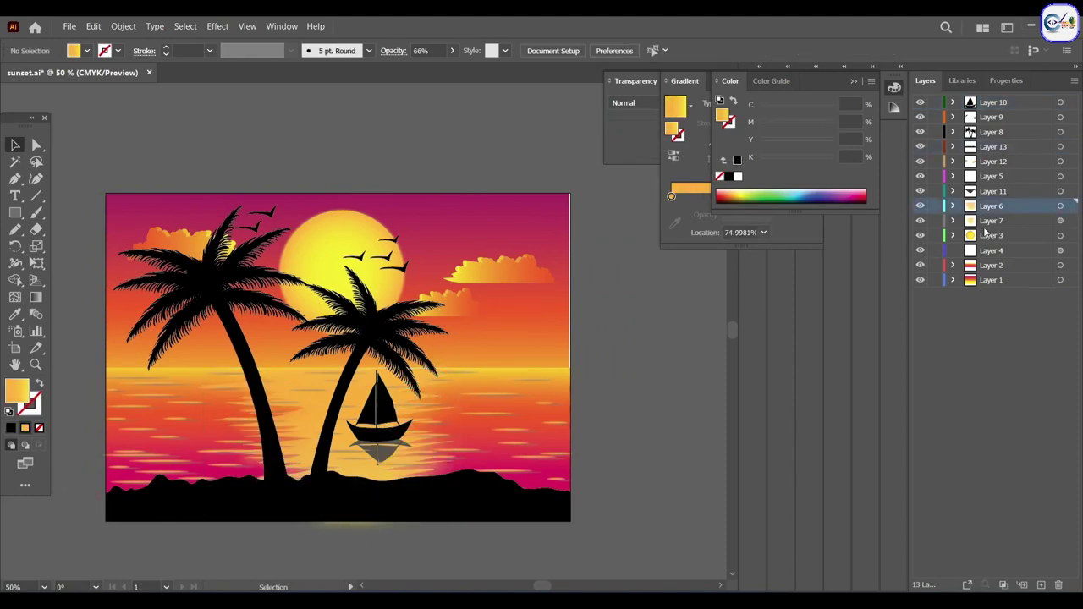
pyautogui.click(341, 529)
pyautogui.click(353, 552)
pyautogui.click(430, 246)
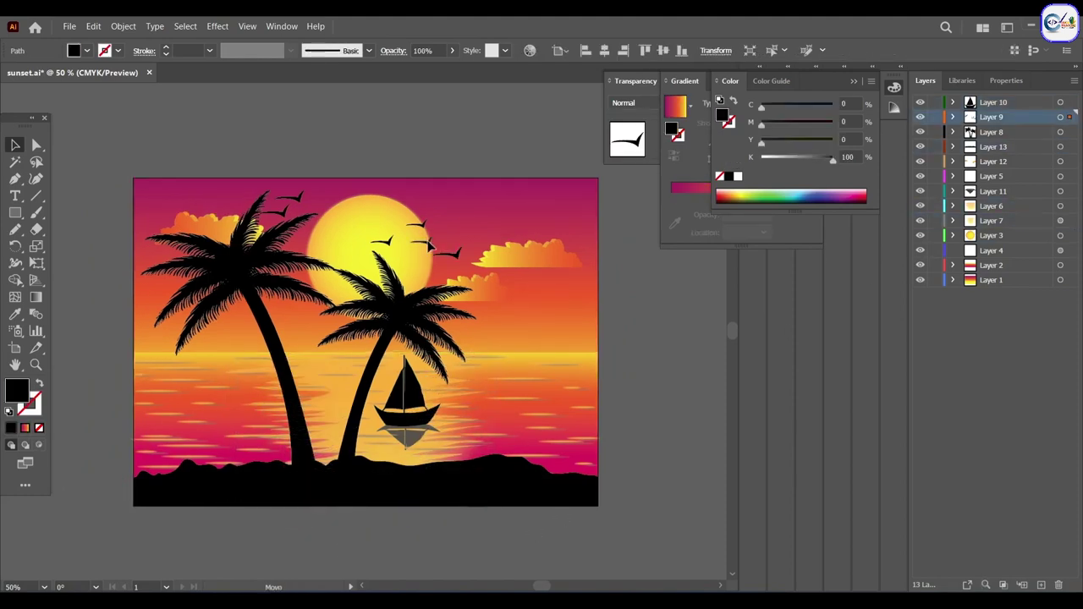
pyautogui.moveTo(423, 235)
pyautogui.mouseDown()
pyautogui.moveTo(418, 259)
pyautogui.moveTo(395, 243)
pyautogui.mouseUp()
pyautogui.moveTo(290, 199); pyautogui.dragTo(307, 203)
pyautogui.moveTo(349, 322); pyautogui.dragTo(373, 338)
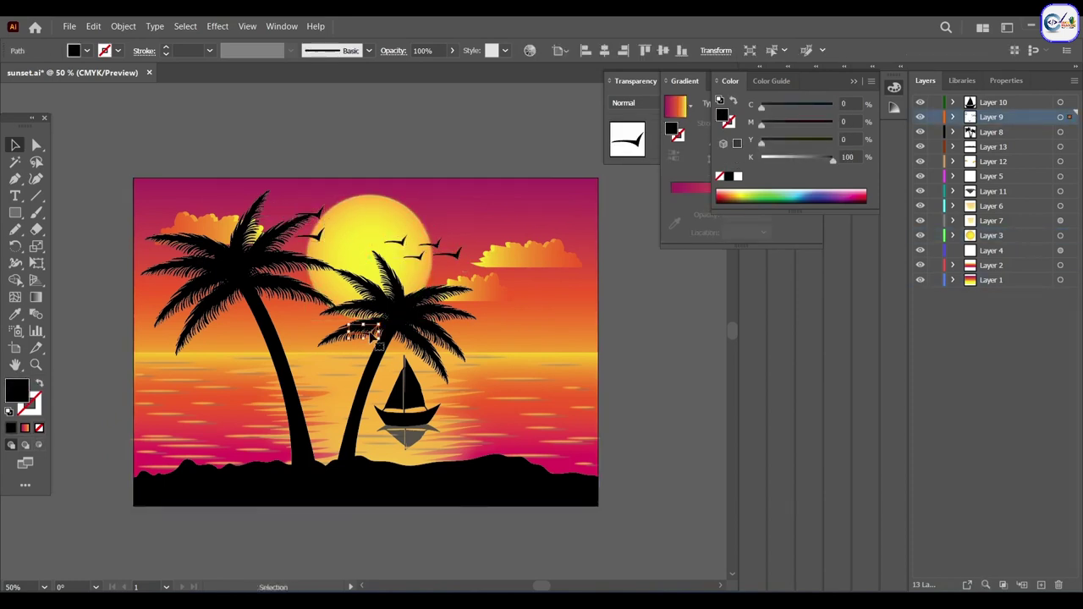
pyautogui.moveTo(457, 251); pyautogui.dragTo(463, 240)
pyautogui.click(180, 487)
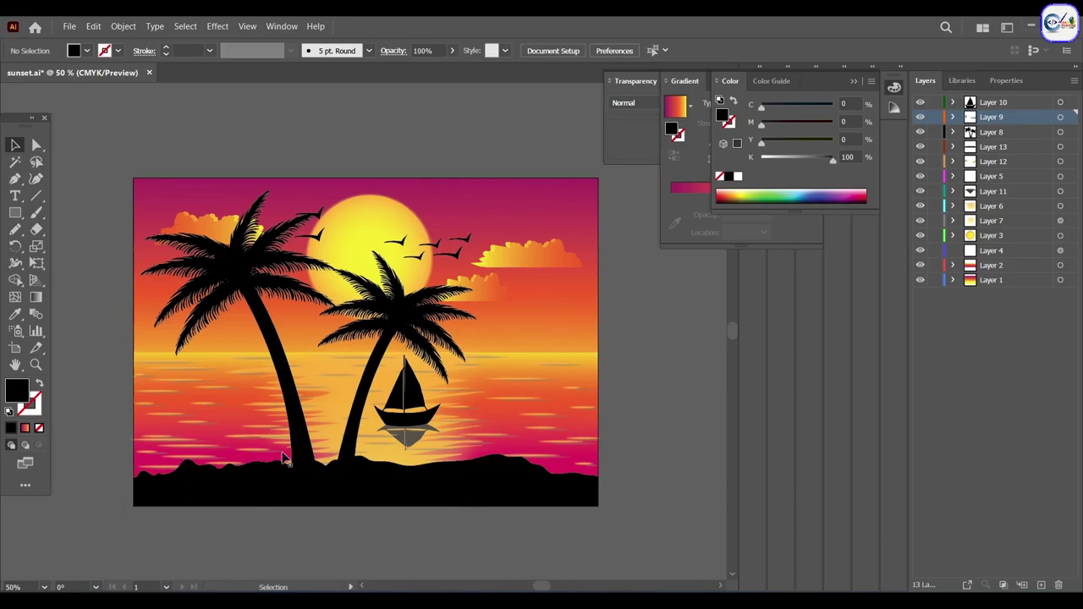